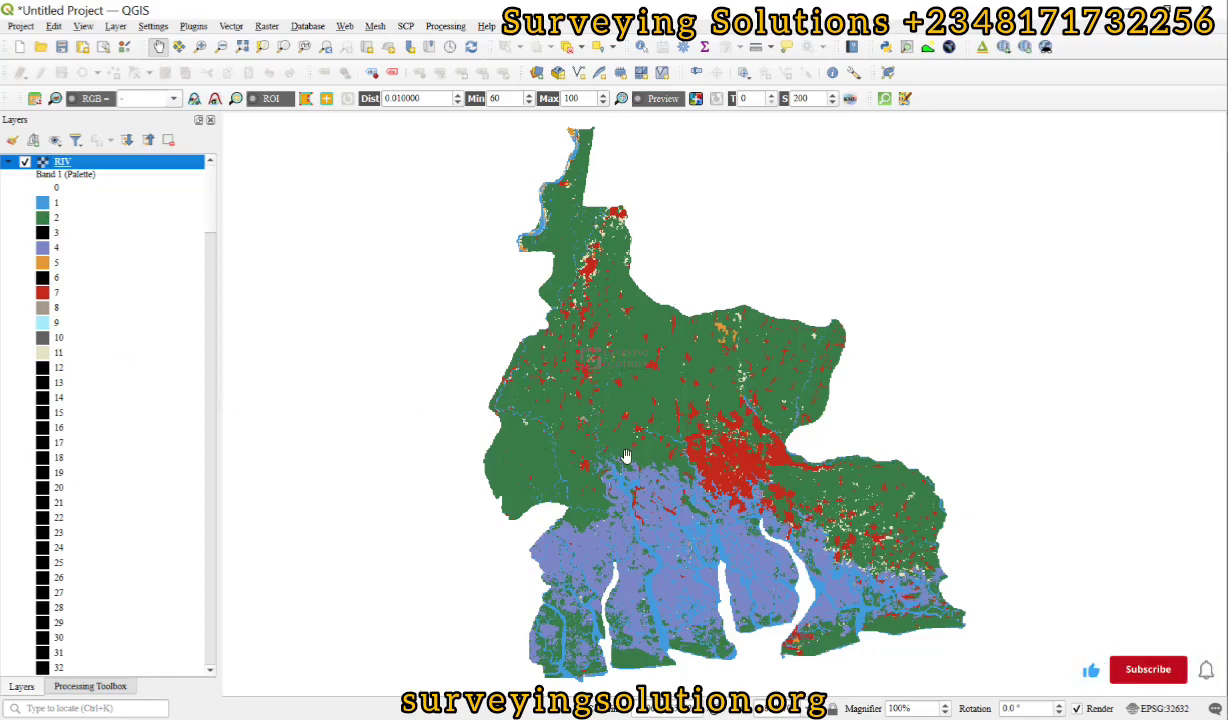
Switch to the browser and review the class definitions table on the Sentinel-2 10m Land Use/Land Cover page
{"action": "key", "text": "alt+Tab"}
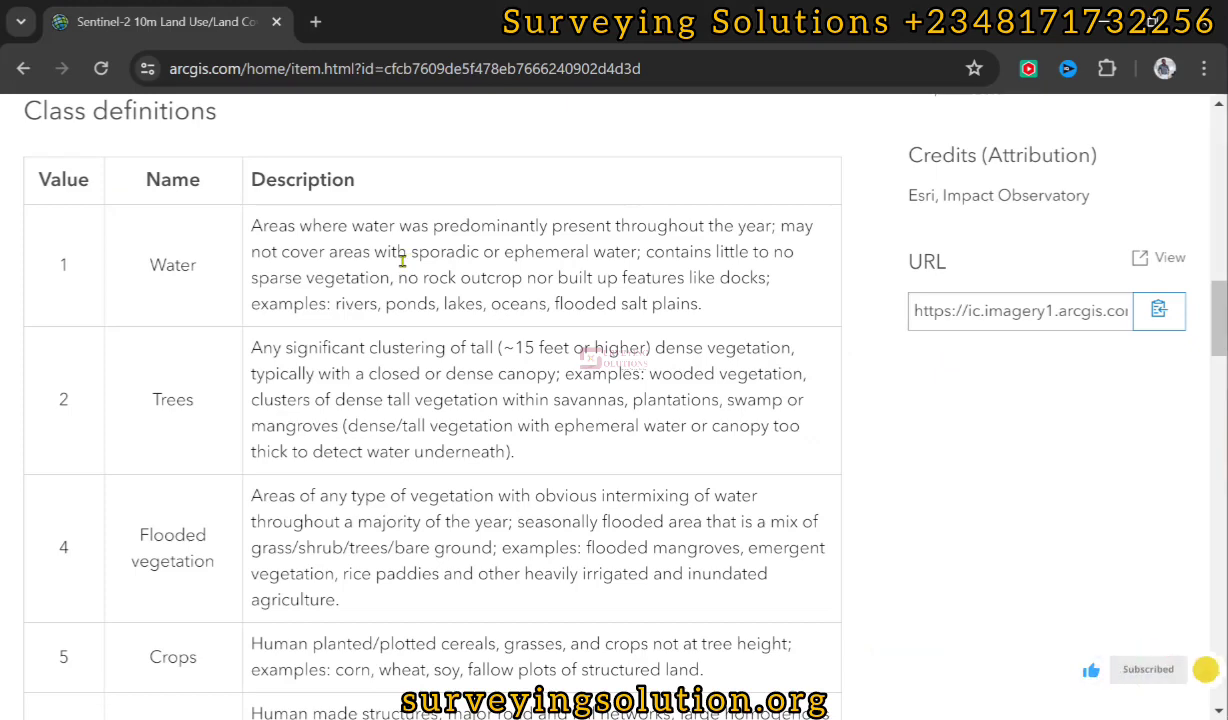
{"action": "scroll", "coordinate": [402, 260], "scroll_direction": "up", "scroll_amount": 5}
{"action": "scroll", "coordinate": [403, 263], "scroll_direction": "down", "scroll_amount": 3}
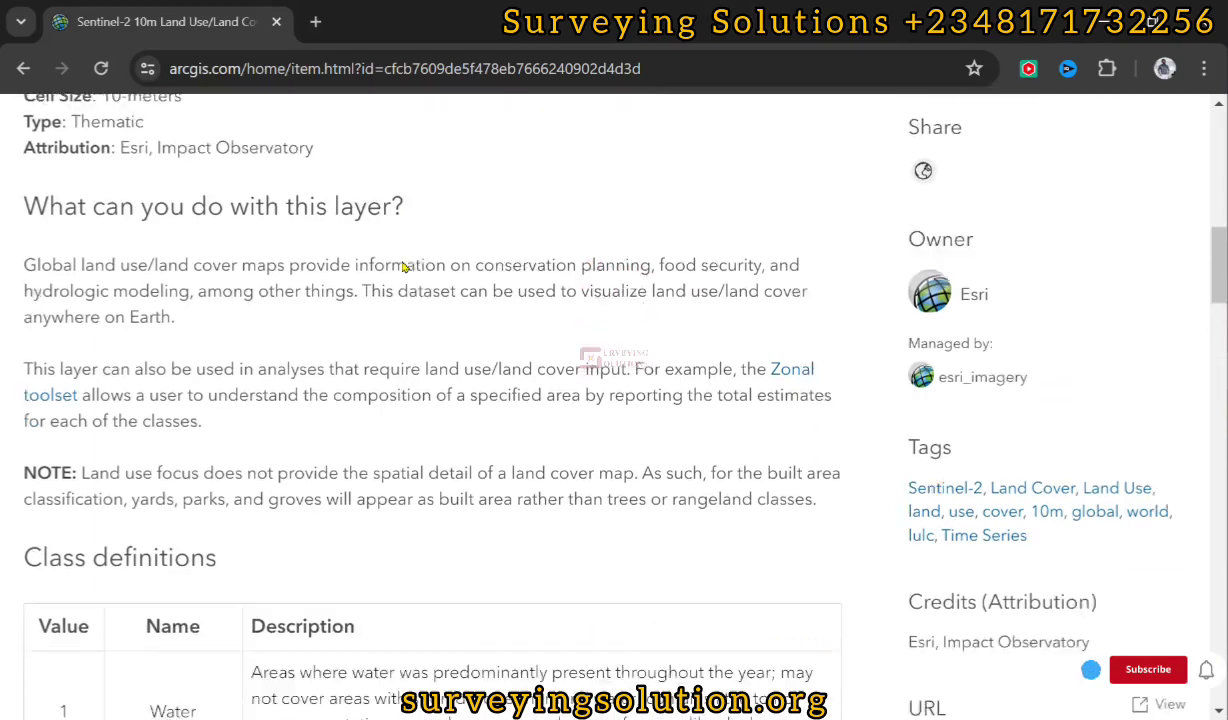
{"action": "scroll", "coordinate": [403, 265], "scroll_direction": "down", "scroll_amount": 4}
{"action": "scroll", "coordinate": [402, 260], "scroll_direction": "up", "scroll_amount": 2}
{"action": "scroll", "coordinate": [222, 510], "scroll_direction": "down", "scroll_amount": 3}
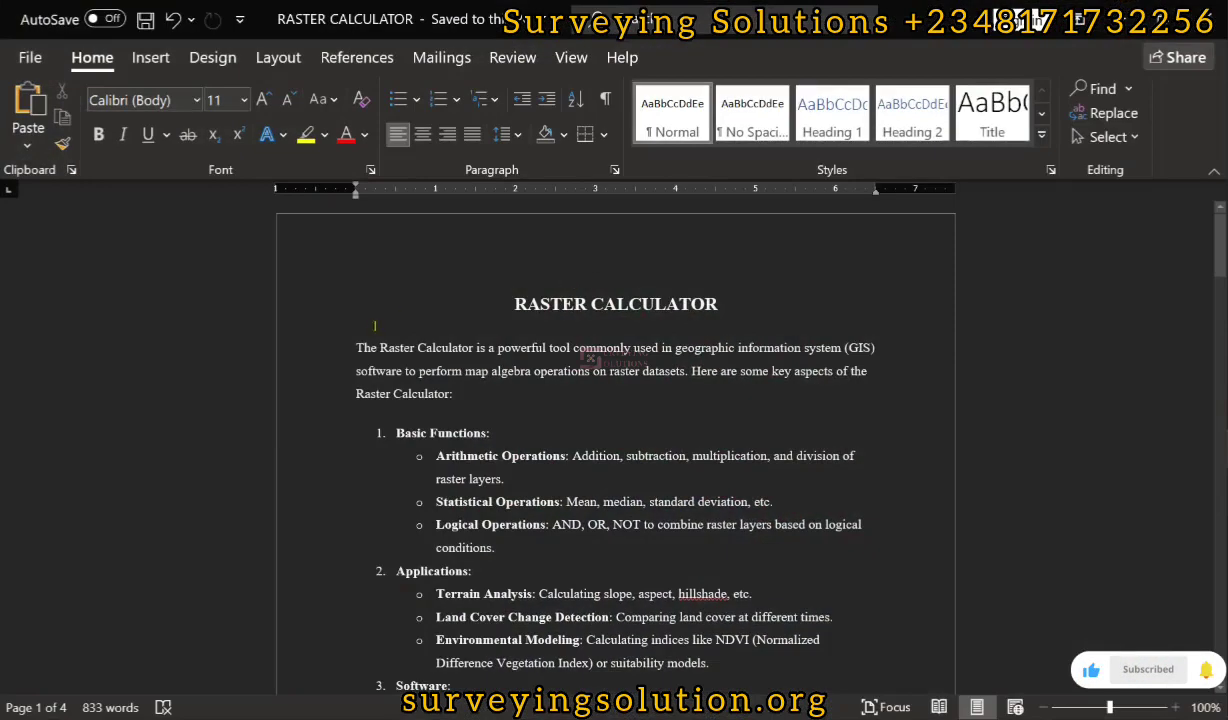
Read the overview and the "USE IN LULC" section of the RASTER CALCULATOR document in Word
{"action": "scroll", "coordinate": [419, 426], "scroll_direction": "down", "scroll_amount": 3}
{"action": "scroll", "coordinate": [420, 420], "scroll_direction": "up", "scroll_amount": 4}
{"action": "scroll", "coordinate": [421, 413], "scroll_direction": "down", "scroll_amount": 6}
{"action": "scroll", "coordinate": [420, 413], "scroll_direction": "down", "scroll_amount": 5}
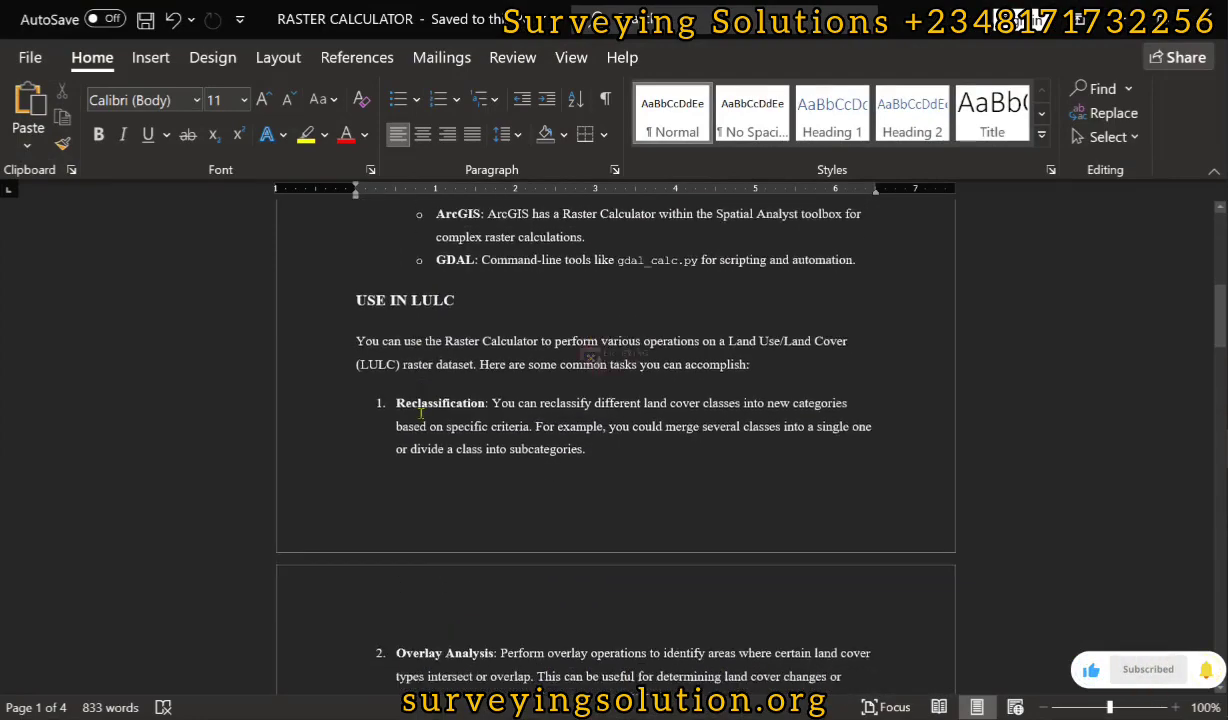
{"action": "scroll", "coordinate": [420, 413], "scroll_direction": "up", "scroll_amount": 2}
{"action": "scroll", "coordinate": [420, 413], "scroll_direction": "down", "scroll_amount": 3}
{"action": "scroll", "coordinate": [420, 413], "scroll_direction": "up", "scroll_amount": 3}
{"action": "scroll", "coordinate": [421, 413], "scroll_direction": "down", "scroll_amount": 3}
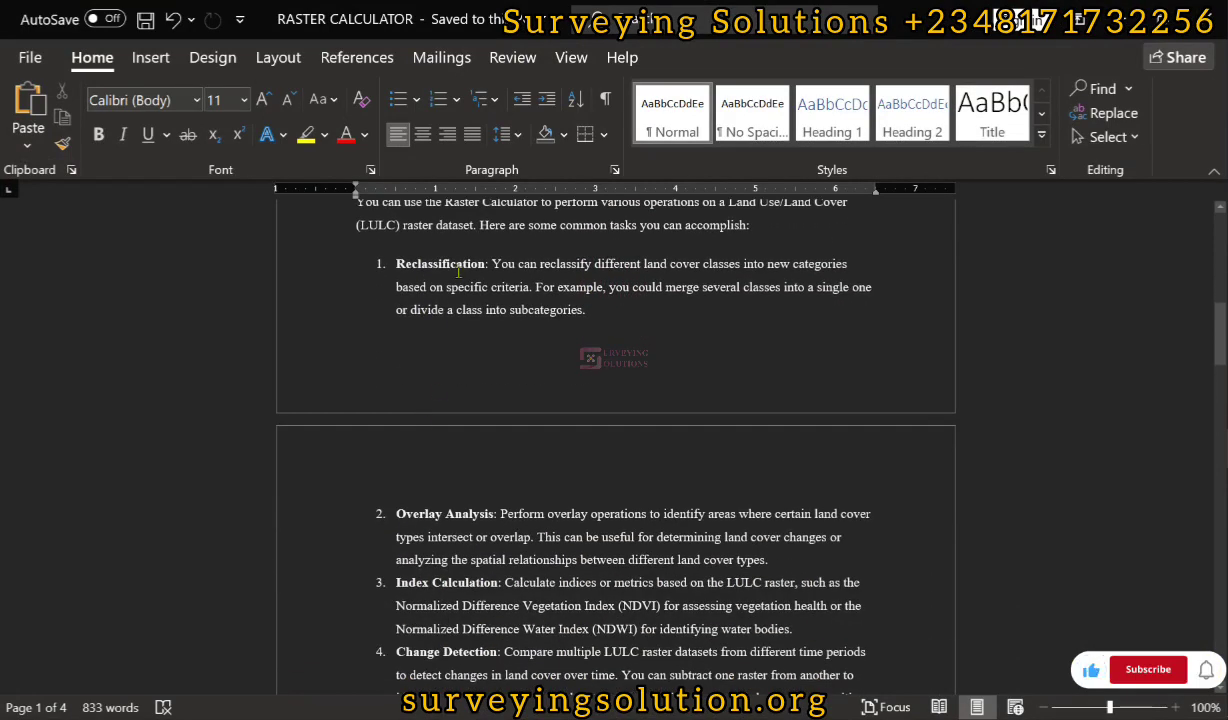
{"action": "scroll", "coordinate": [458, 284], "scroll_direction": "down", "scroll_amount": 4}
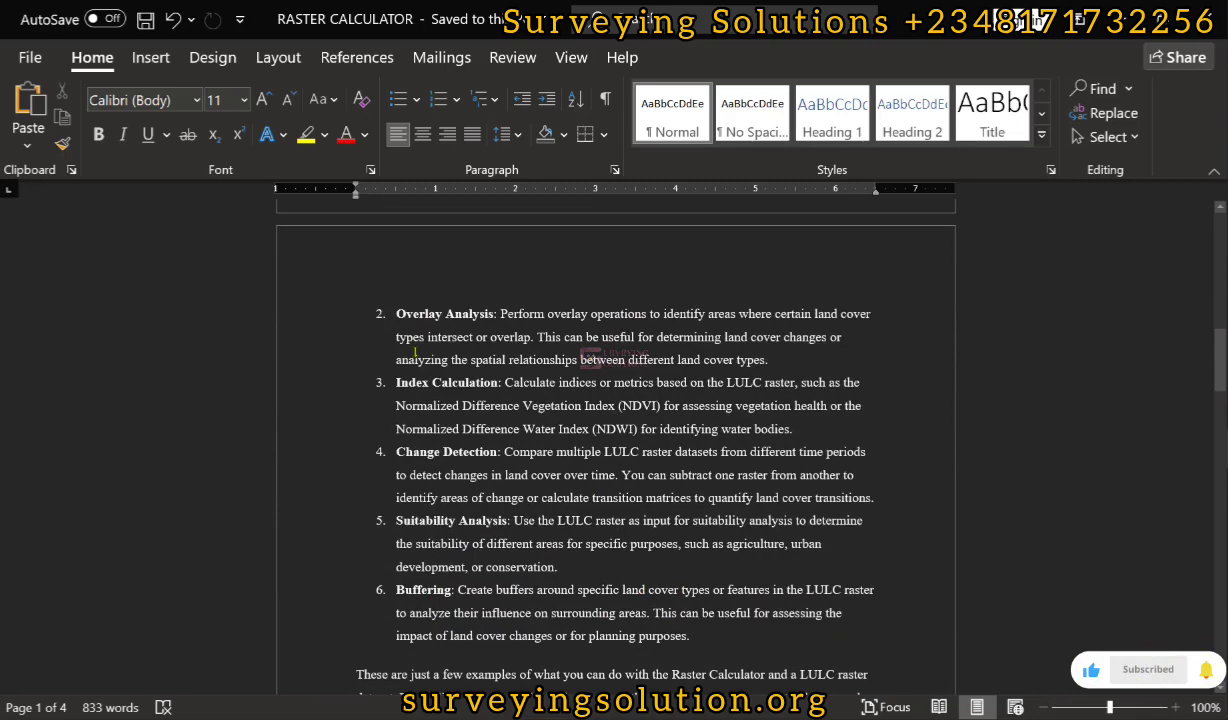
Read the "CLASSES EXTRACTION" procedure and the "USING QGIS" expression in the Word document
{"action": "scroll", "coordinate": [414, 351], "scroll_direction": "down", "scroll_amount": 7}
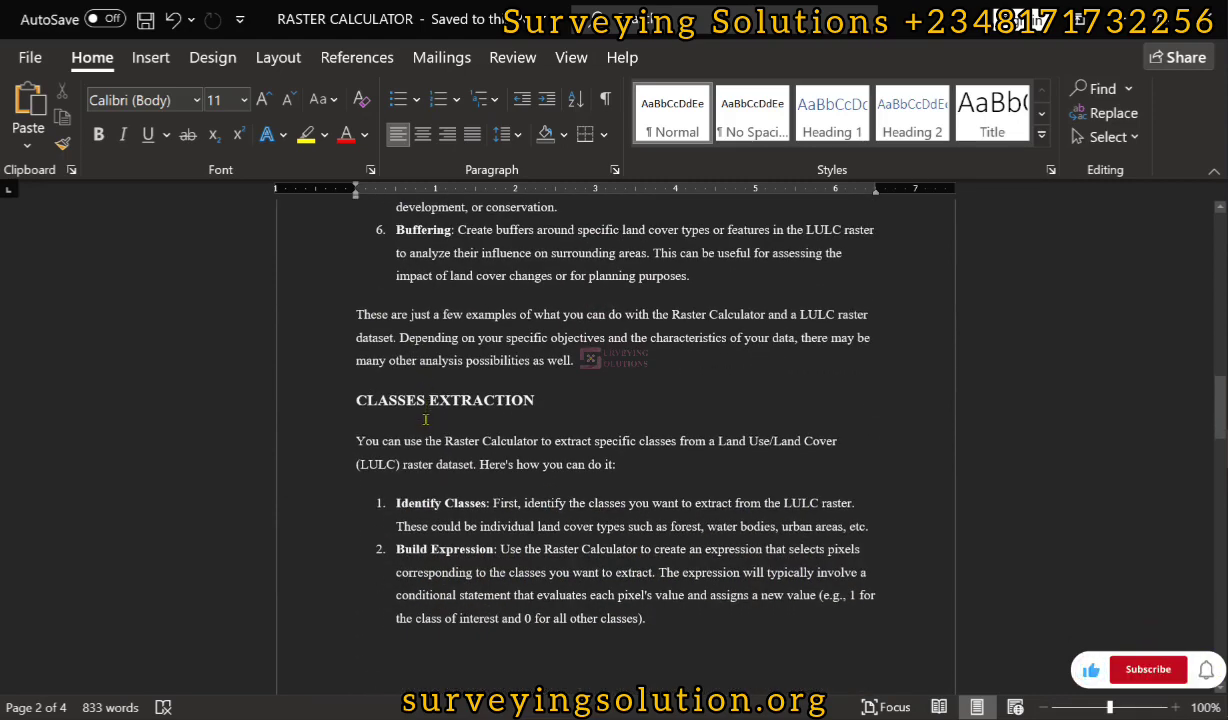
{"action": "scroll", "coordinate": [409, 402], "scroll_direction": "down", "scroll_amount": 1}
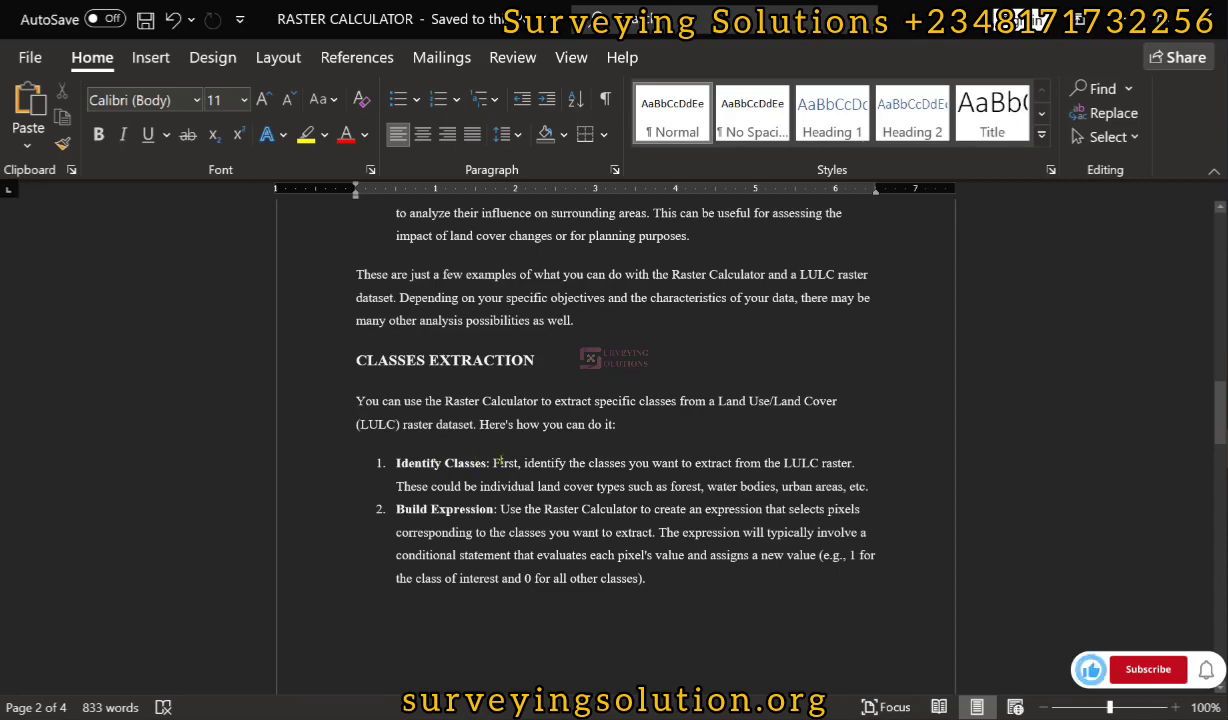
{"action": "scroll", "coordinate": [450, 463], "scroll_direction": "down", "scroll_amount": 4}
{"action": "scroll", "coordinate": [502, 465], "scroll_direction": "down", "scroll_amount": 5}
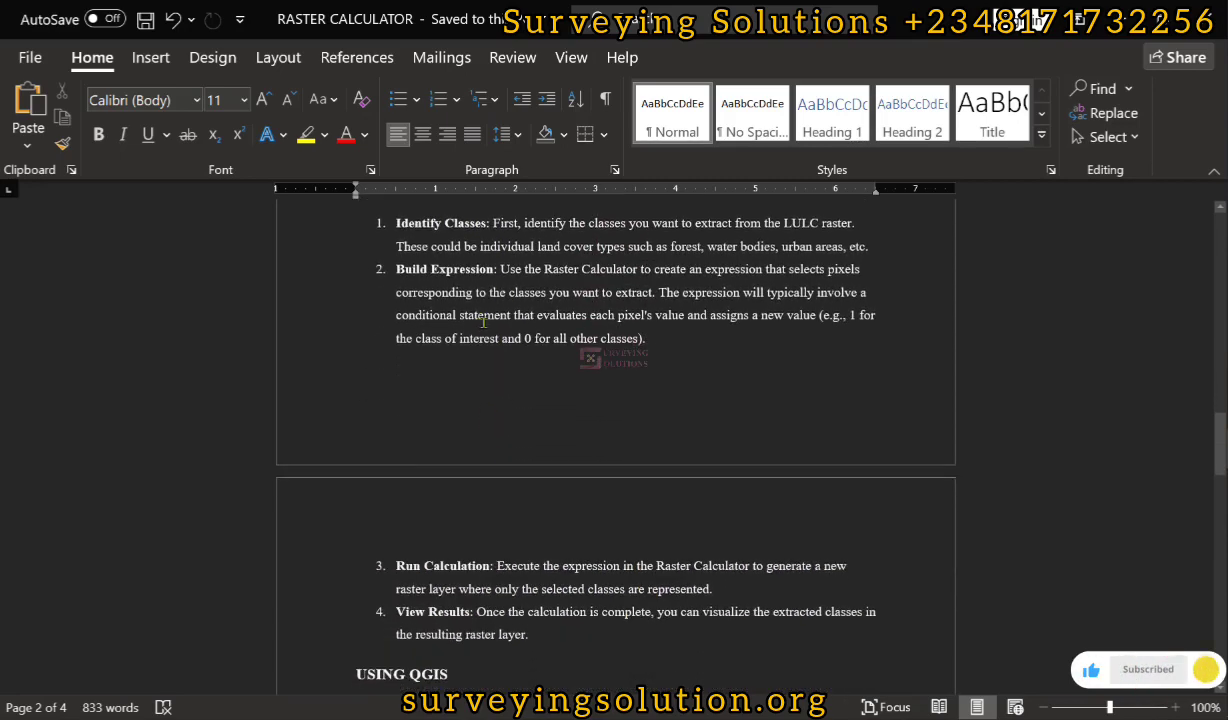
{"action": "scroll", "coordinate": [499, 320], "scroll_direction": "up", "scroll_amount": 6}
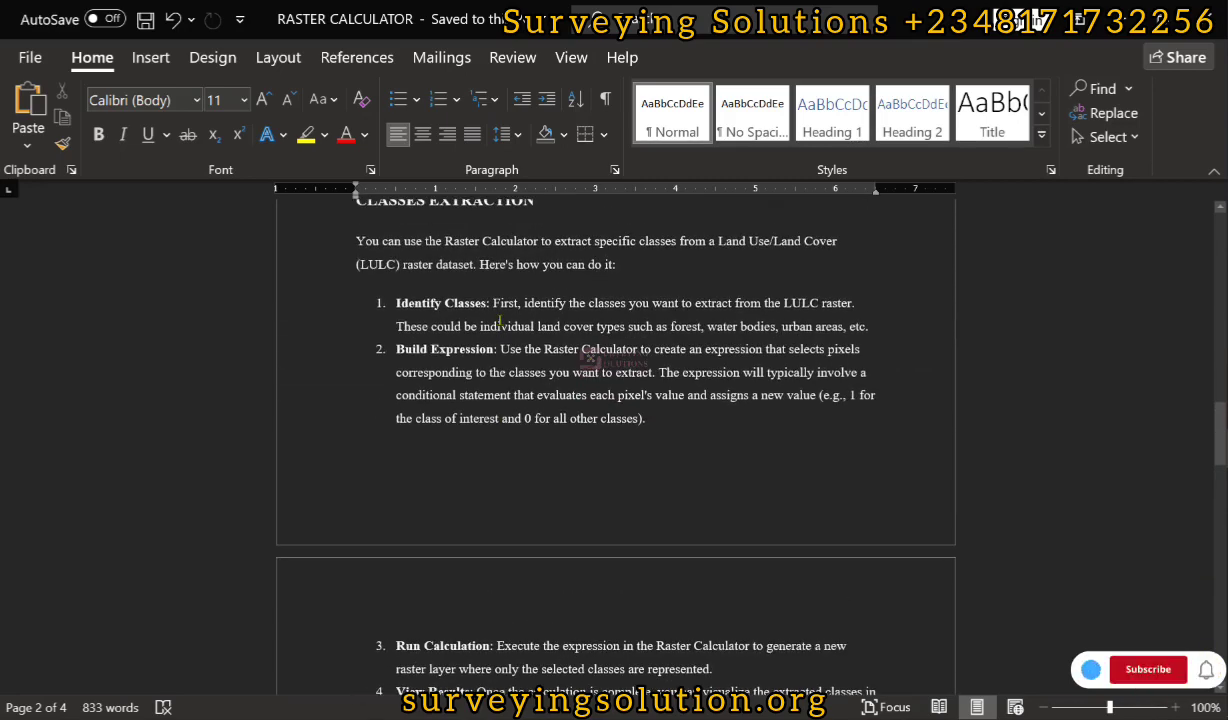
{"action": "scroll", "coordinate": [398, 447], "scroll_direction": "down", "scroll_amount": 9}
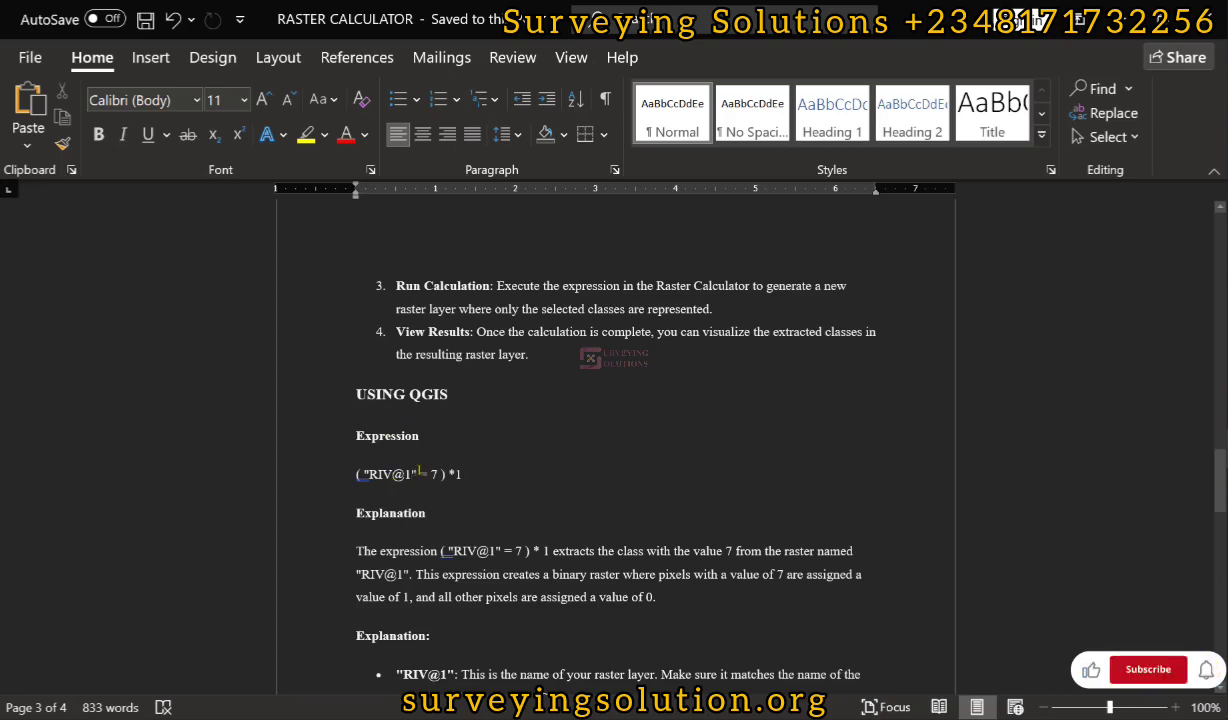
{"action": "scroll", "coordinate": [422, 467], "scroll_direction": "down", "scroll_amount": 2}
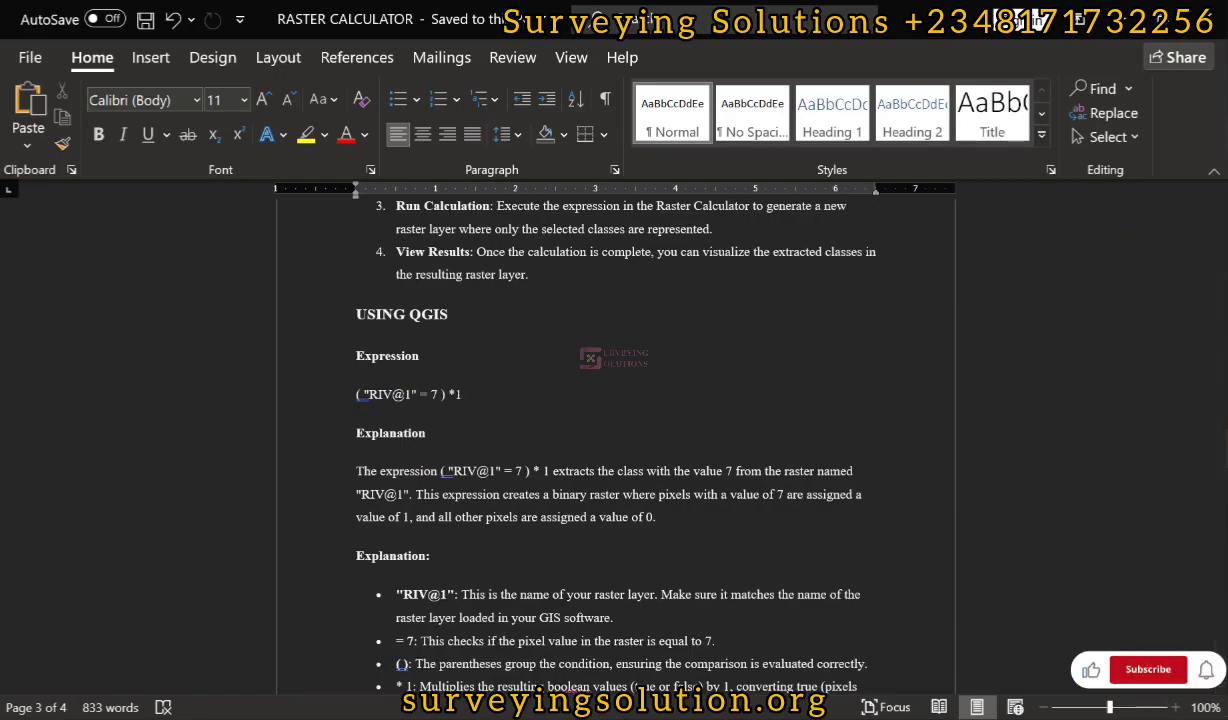
Switch to QGIS, open the Raster Calculator and move its dialog clear of the map
{"action": "key", "text": "alt+Tab"}
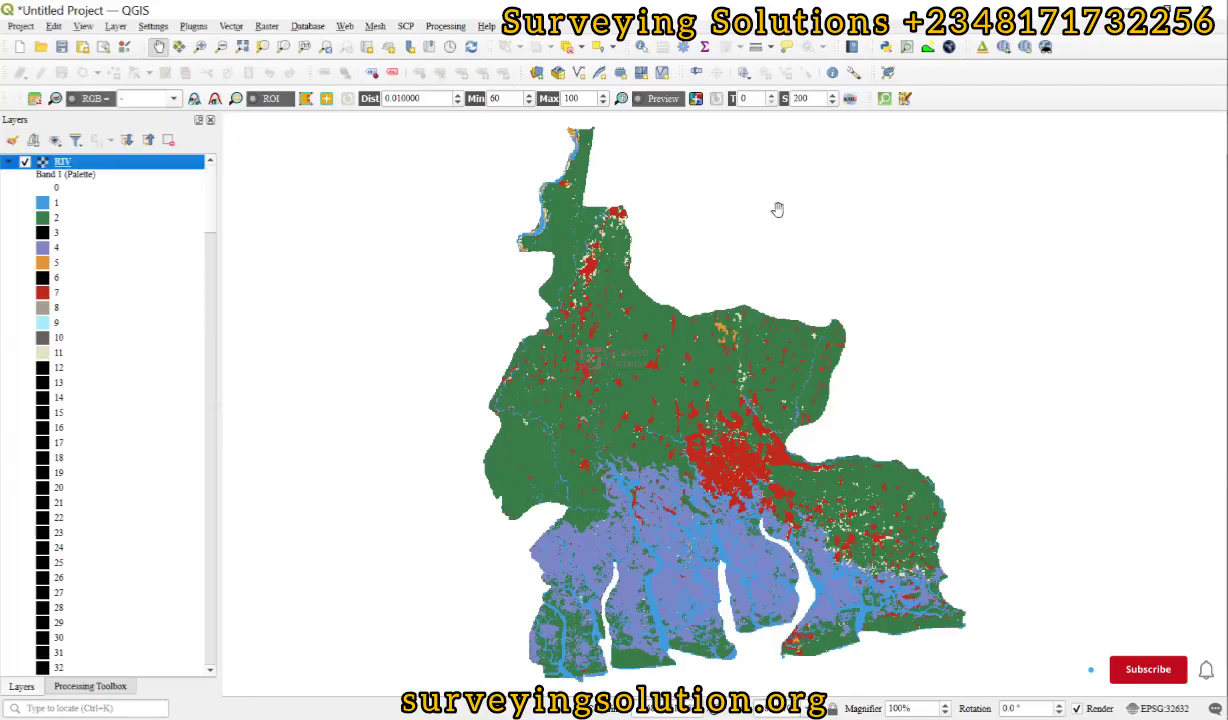
{"action": "left_click", "coordinate": [268, 30]}
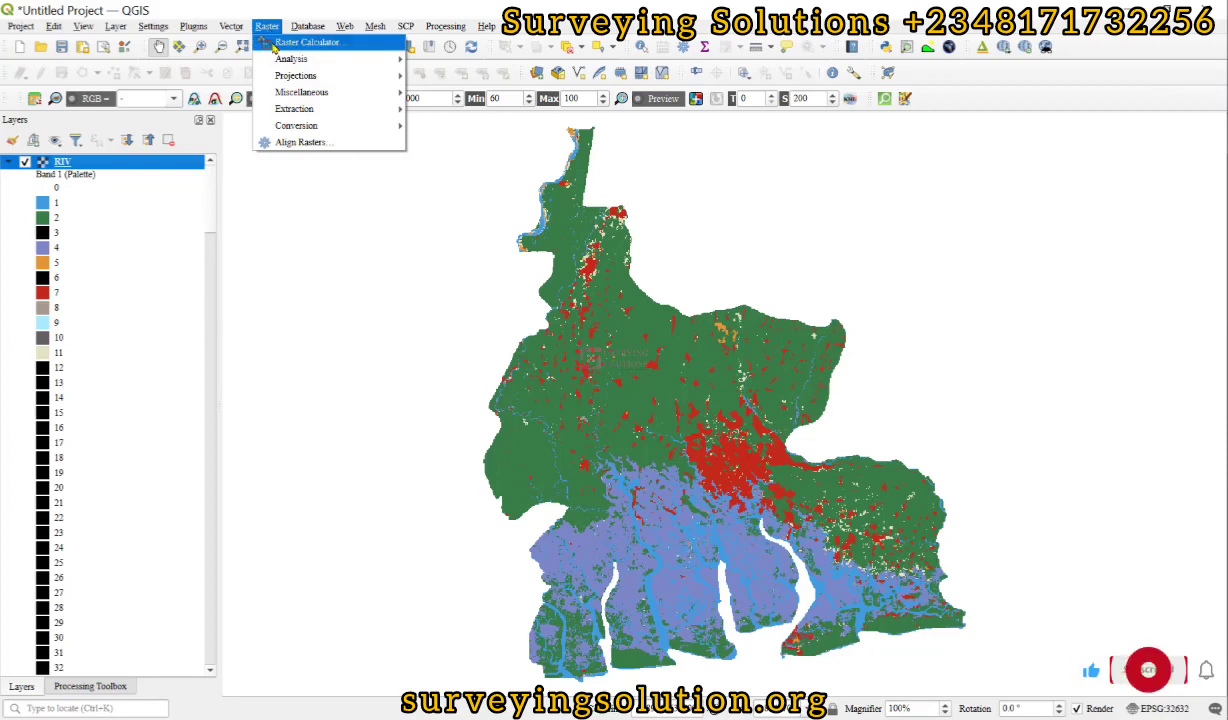
{"action": "left_click", "coordinate": [274, 43]}
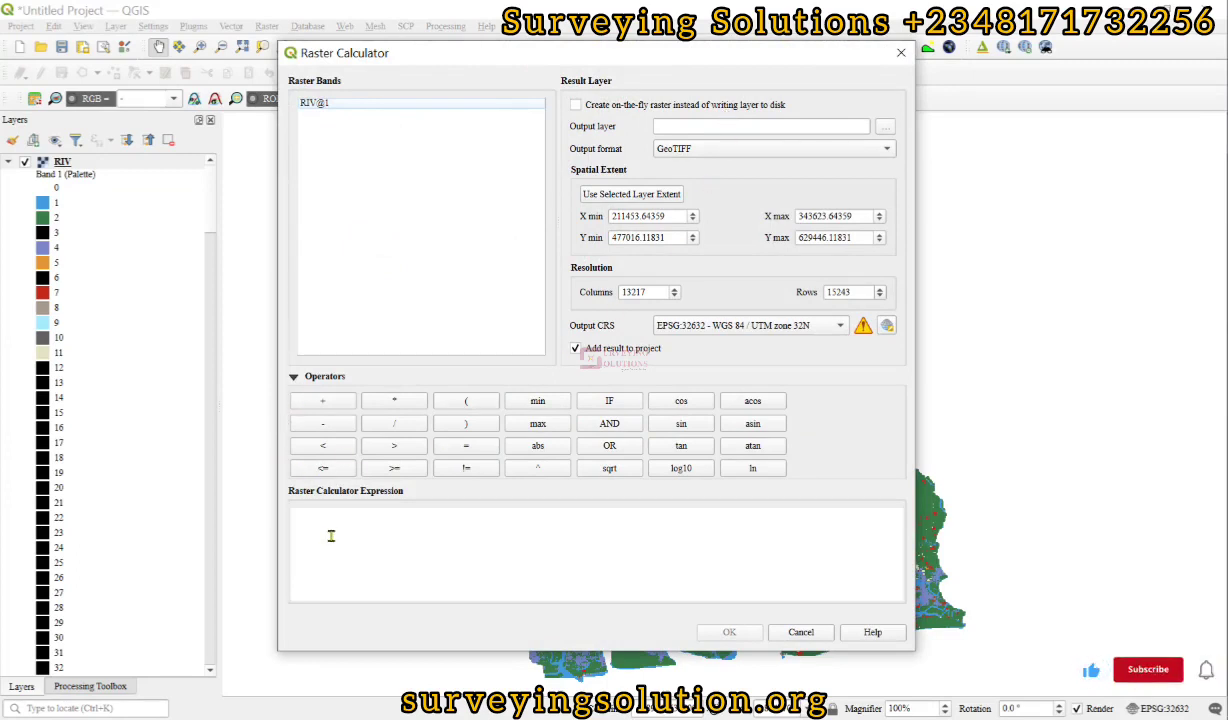
{"action": "left_click_drag", "start_coordinate": [502, 59], "coordinate": [549, 486]}
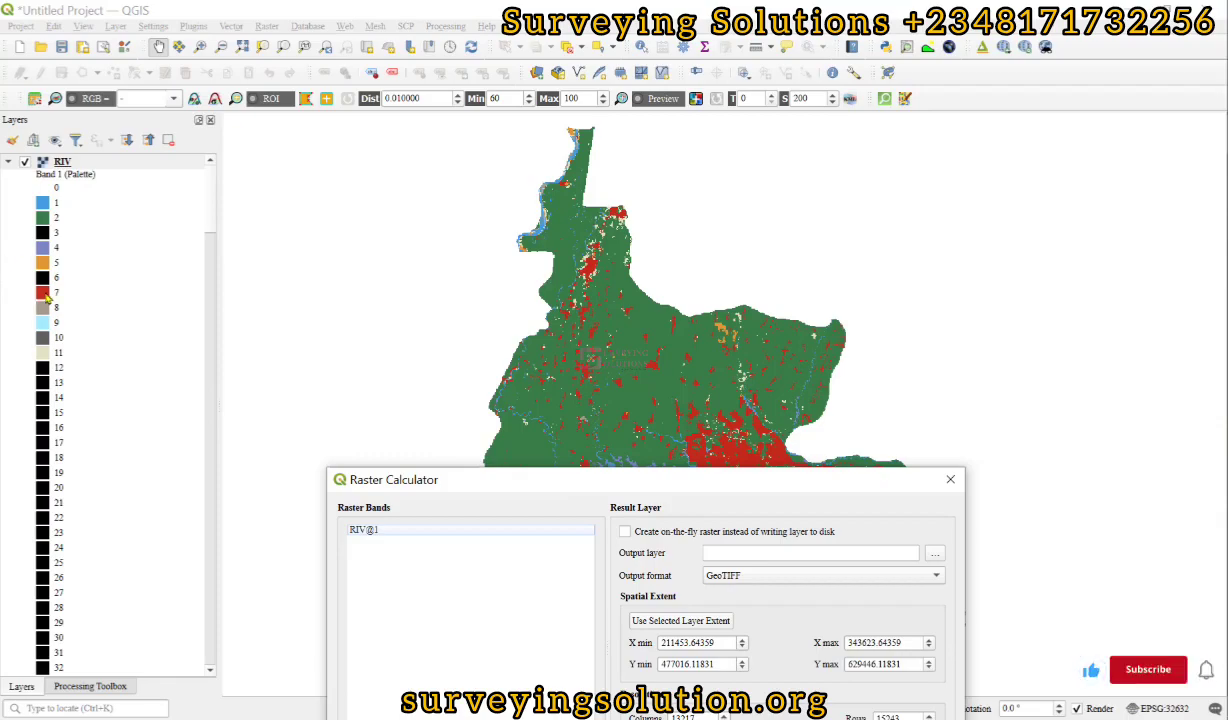
Look up the land cover class with value 7 in the class definitions table in the browser
{"action": "key", "text": "alt+Tab"}
{"action": "scroll", "coordinate": [303, 370], "scroll_direction": "up", "scroll_amount": 6}
{"action": "scroll", "coordinate": [303, 370], "scroll_direction": "down", "scroll_amount": 3}
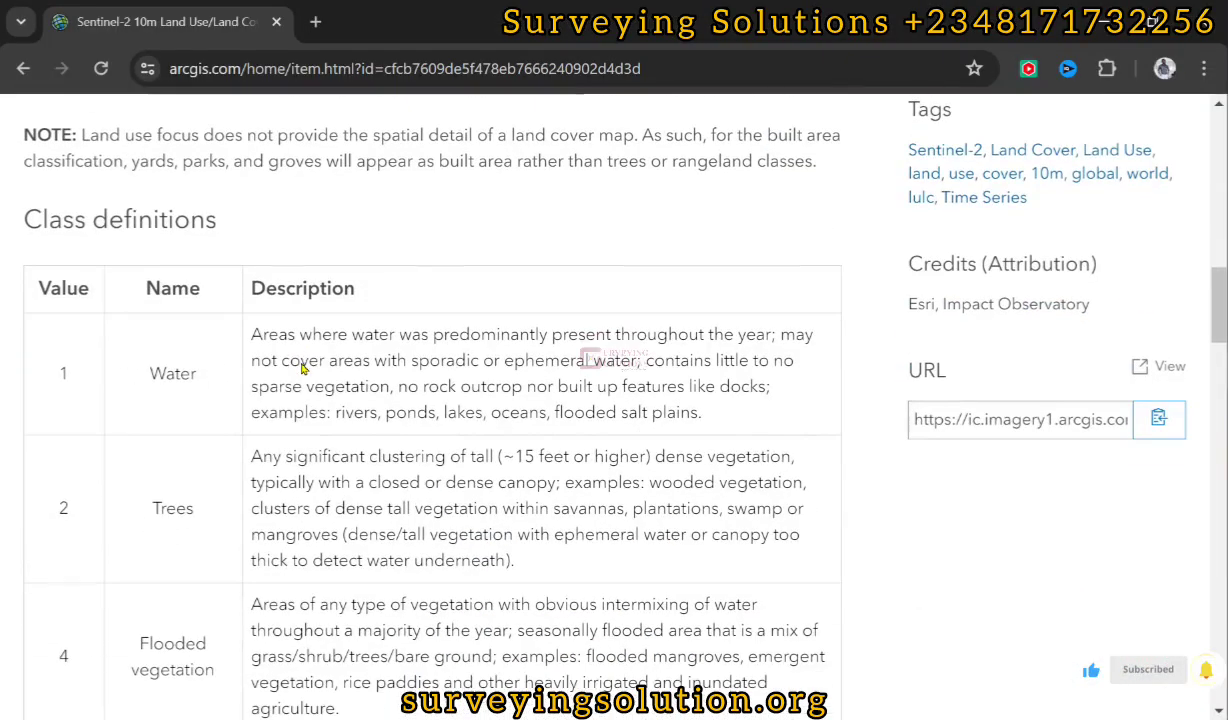
{"action": "scroll", "coordinate": [301, 364], "scroll_direction": "down", "scroll_amount": 4}
{"action": "scroll", "coordinate": [301, 364], "scroll_direction": "down", "scroll_amount": 1}
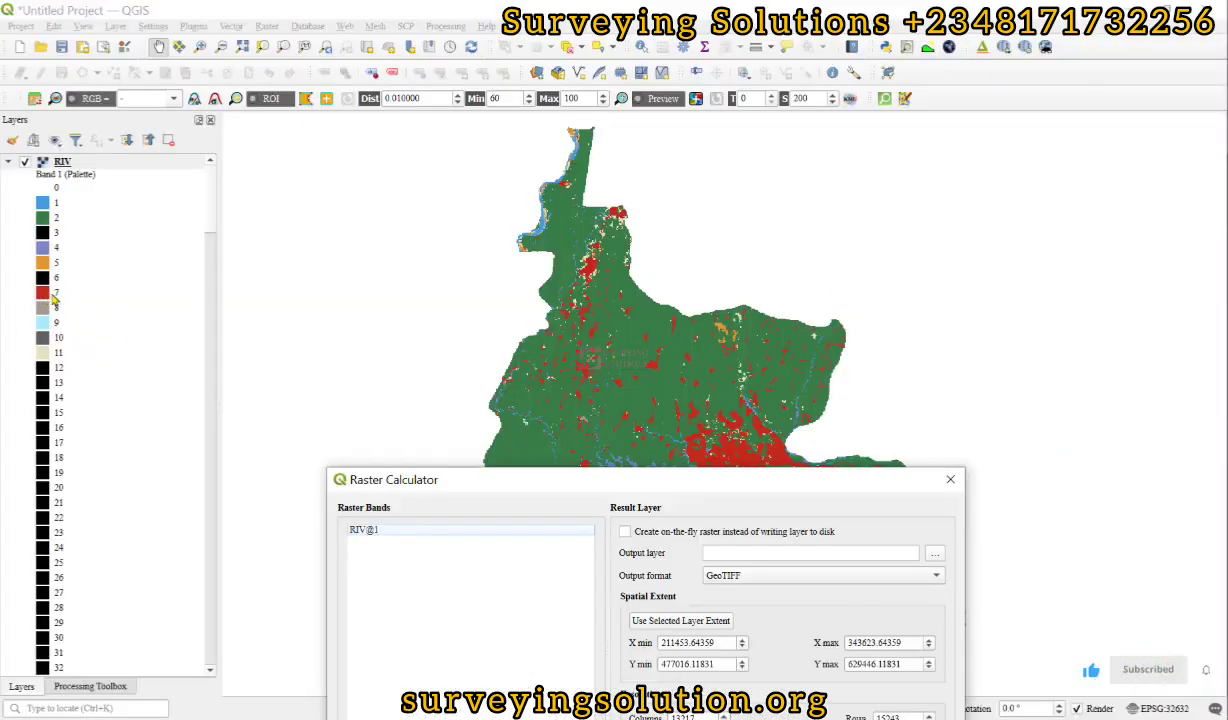
Copy the expression ( "RIV@1" = 7 ) *1 from the Word document into the QGIS Raster Calculator expression
{"action": "left_click_drag", "start_coordinate": [584, 480], "coordinate": [562, 140]}
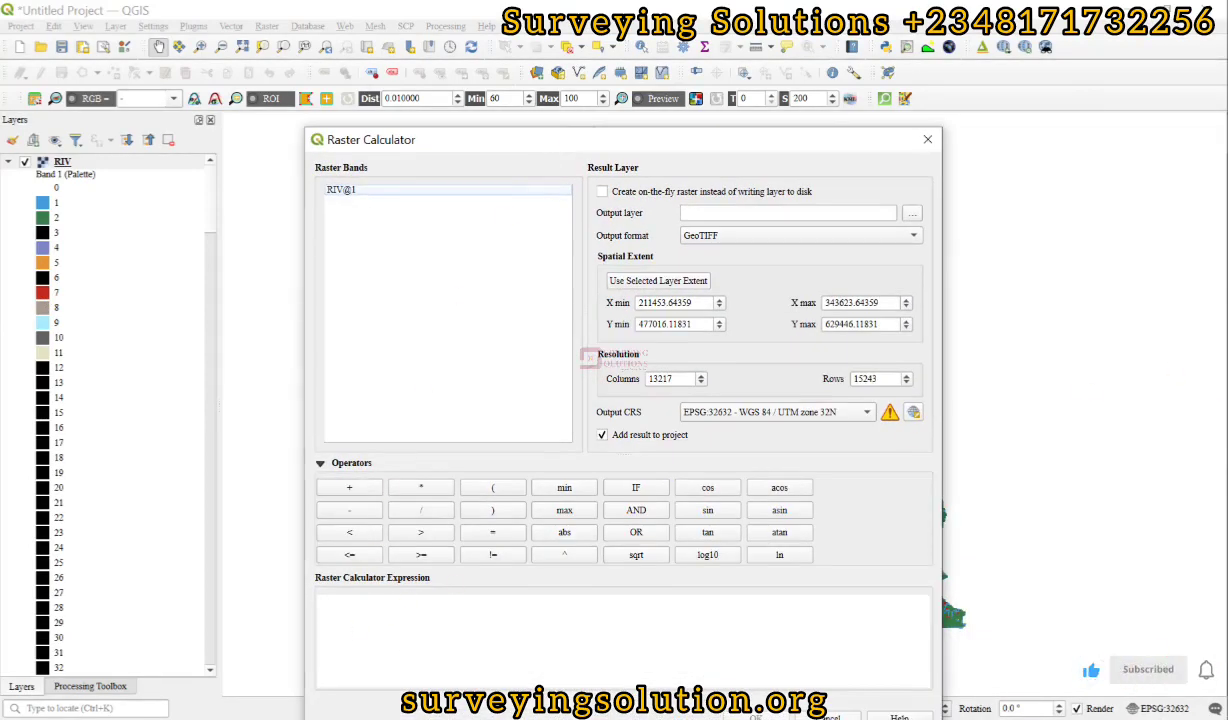
{"action": "key", "text": "alt+Tab"}
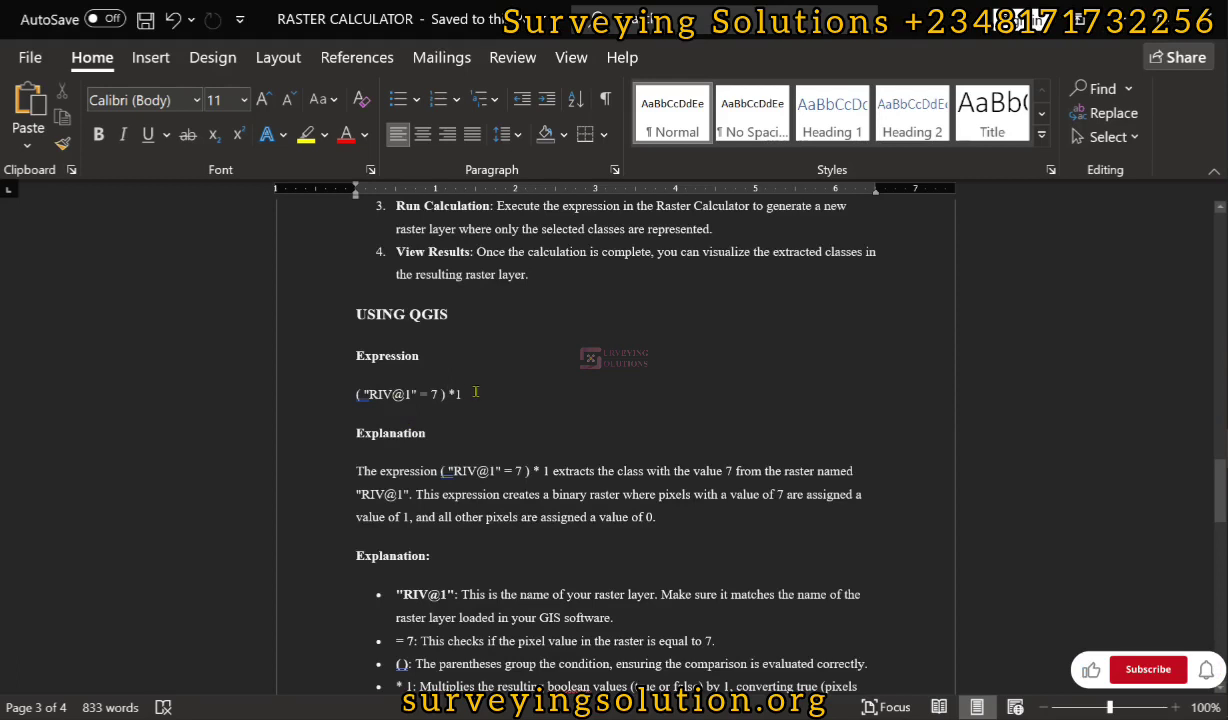
{"action": "left_click_drag", "start_coordinate": [466, 394], "coordinate": [340, 390]}
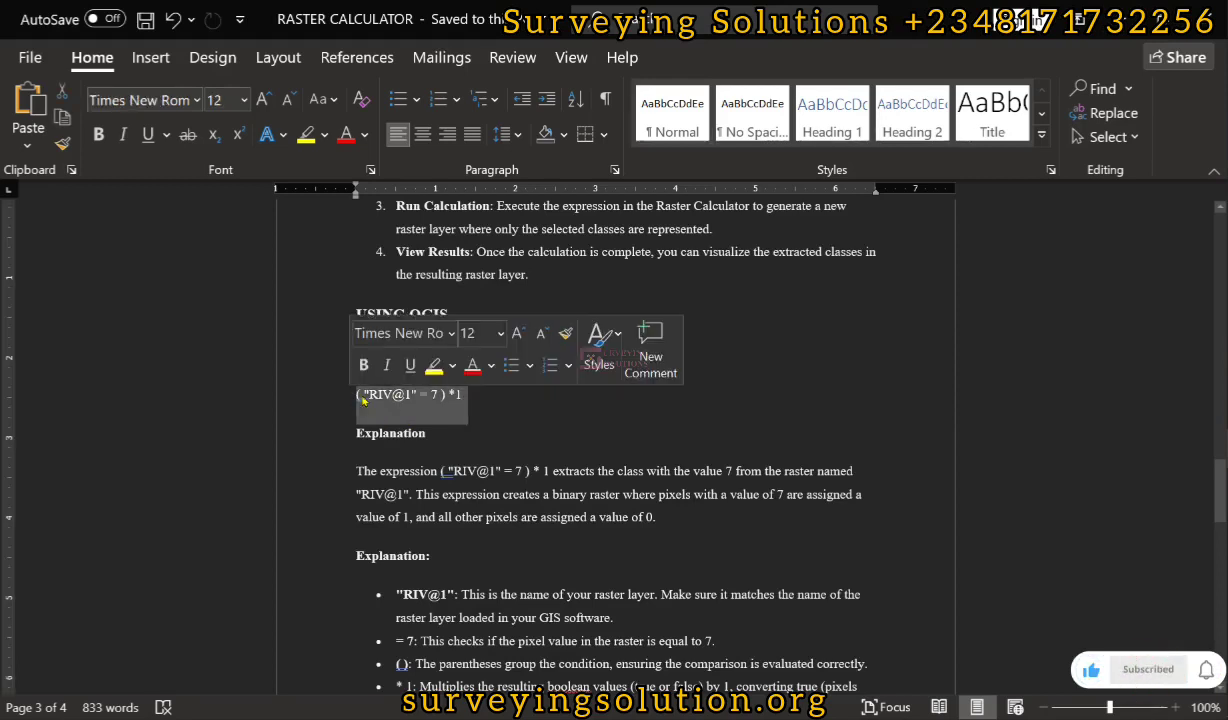
{"action": "right_click", "coordinate": [421, 406]}
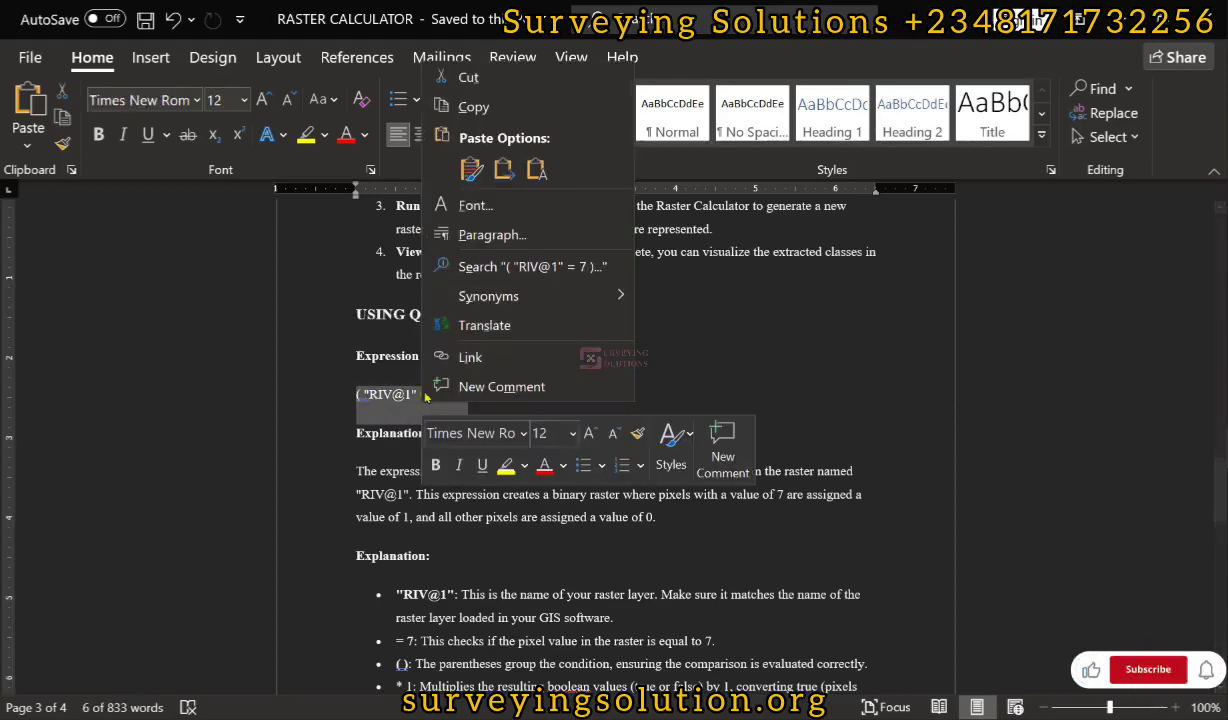
{"action": "left_click", "coordinate": [455, 100]}
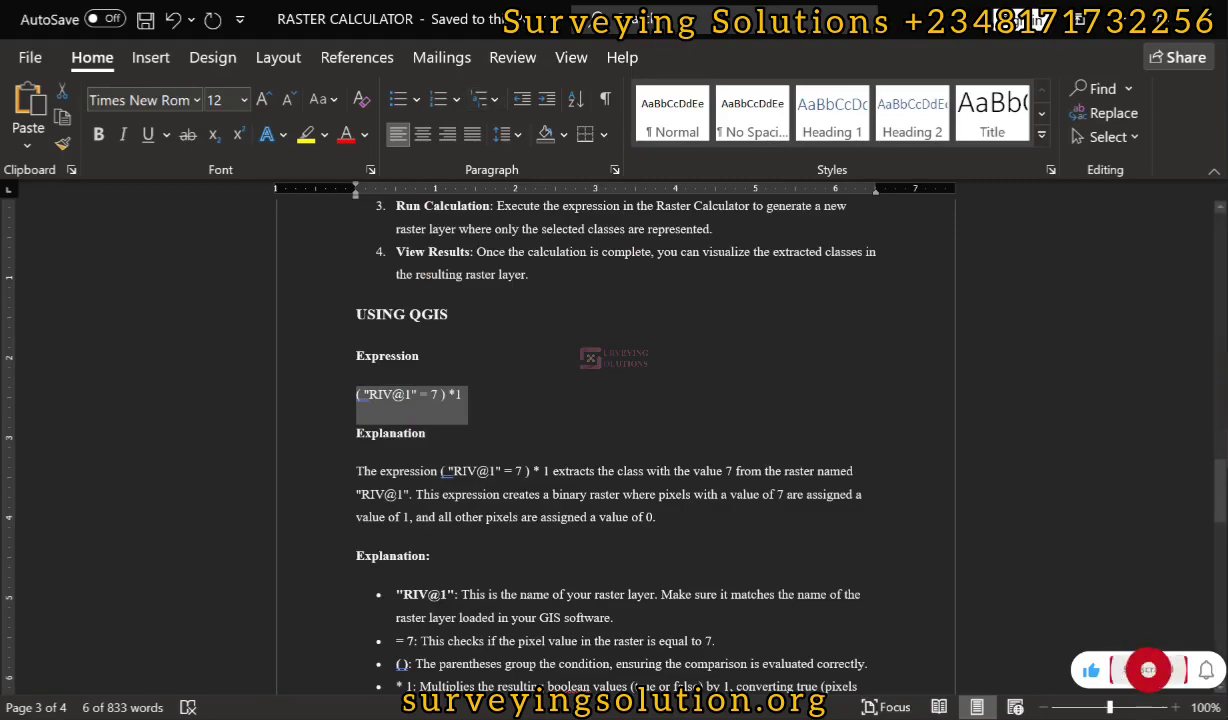
{"action": "key", "text": "alt+Tab"}
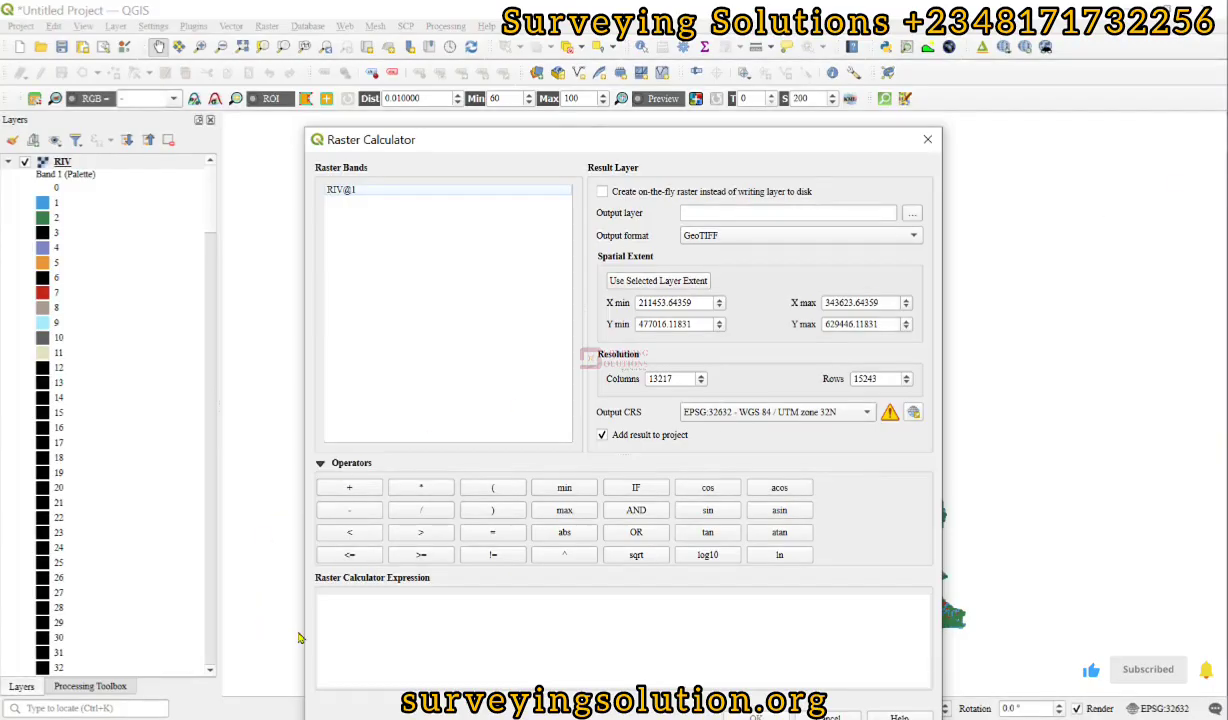
{"action": "right_click", "coordinate": [330, 601]}
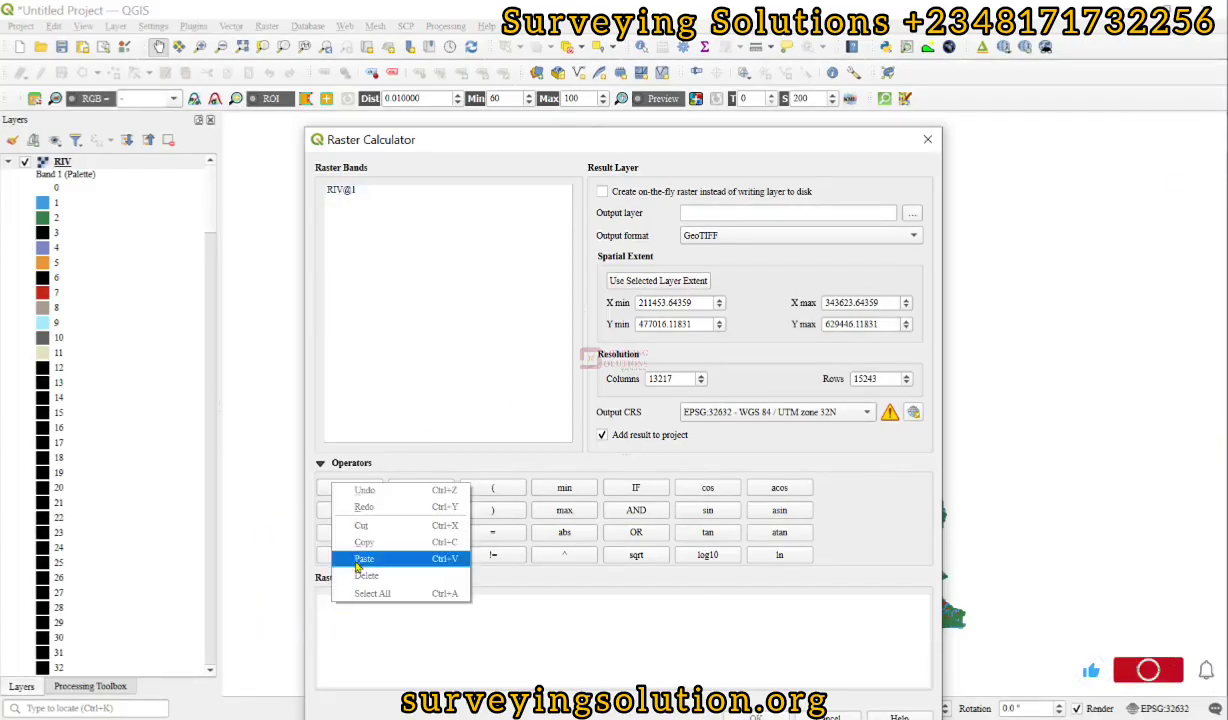
{"action": "left_click", "coordinate": [358, 562]}
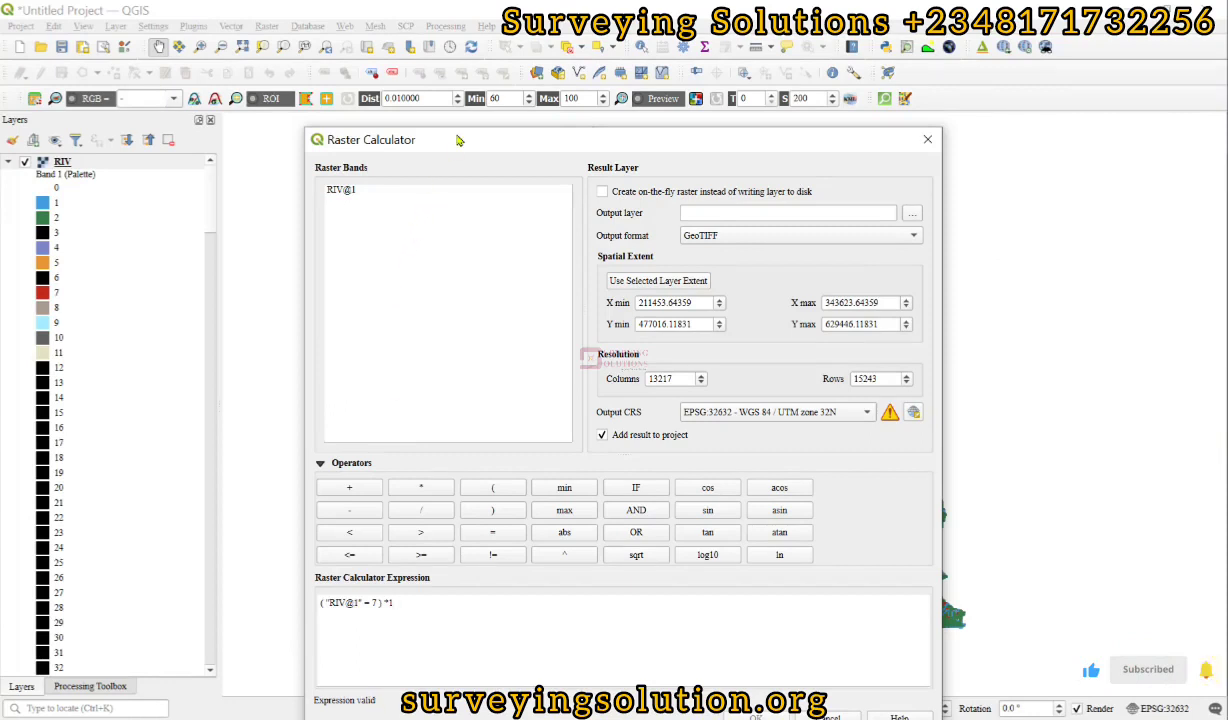
{"action": "left_click_drag", "start_coordinate": [456, 140], "coordinate": [463, 62]}
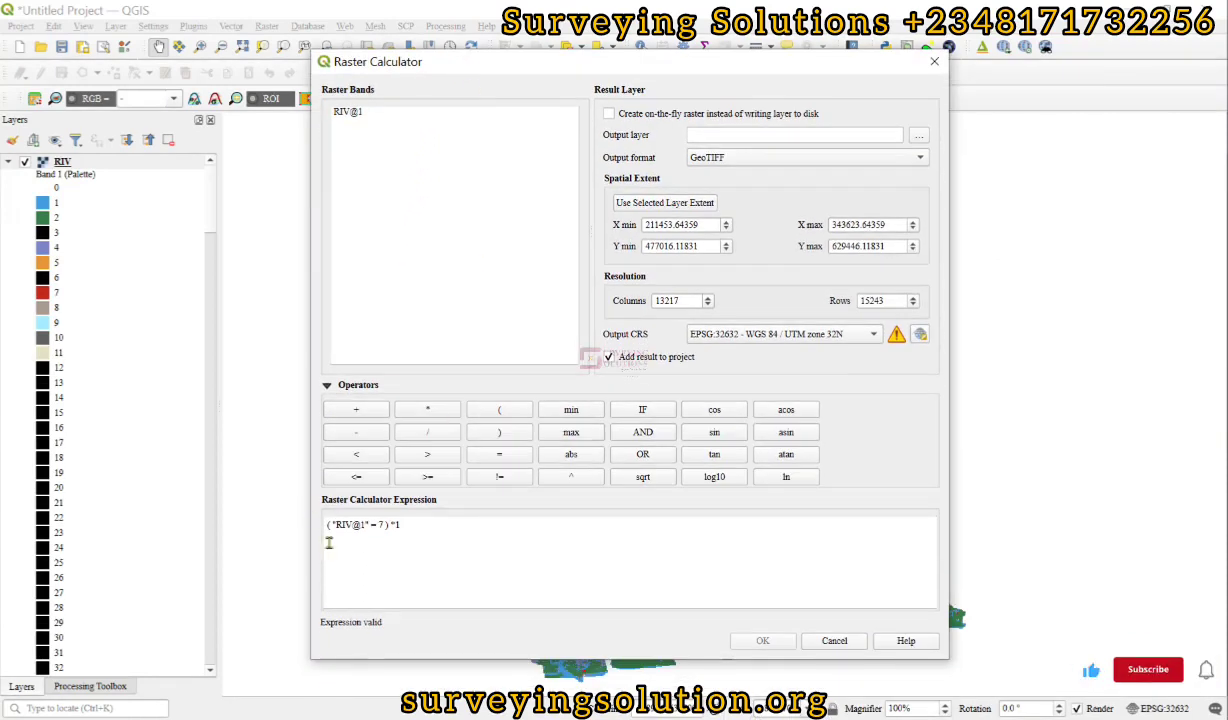
Switch to the Word document and read the explanation of each part of the extraction expression
{"action": "key", "text": "alt+Tab"}
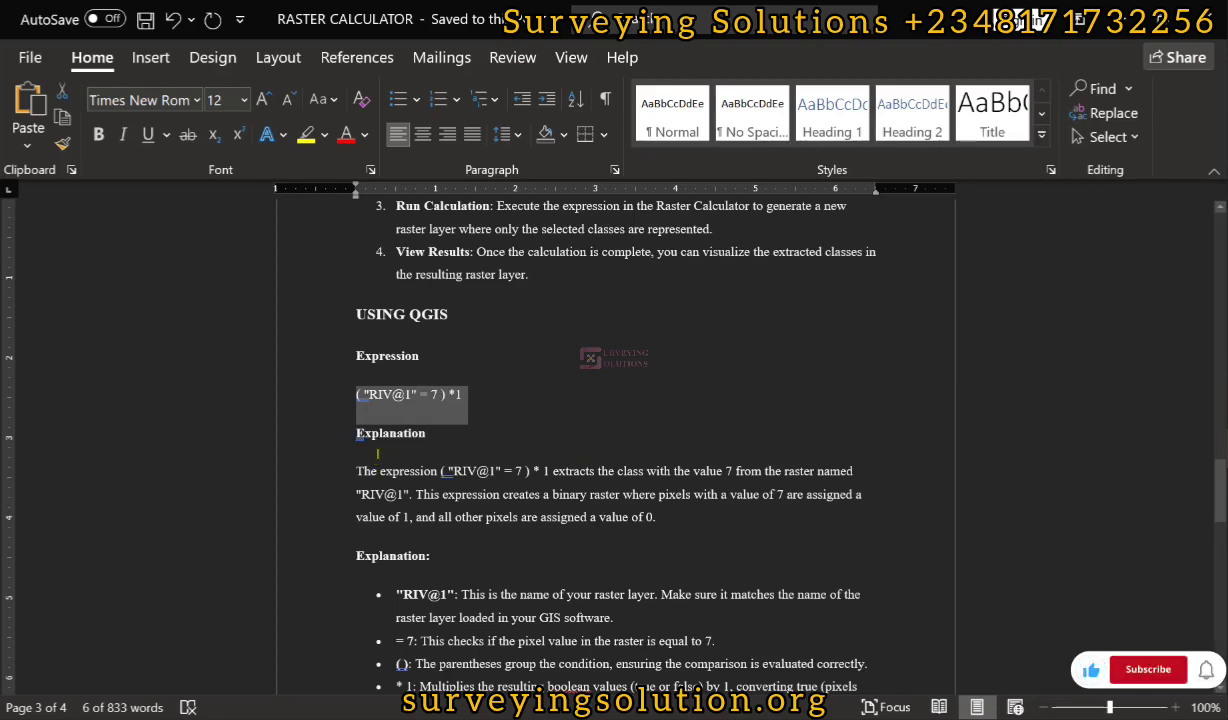
{"action": "scroll", "coordinate": [458, 422], "scroll_direction": "down", "scroll_amount": 1}
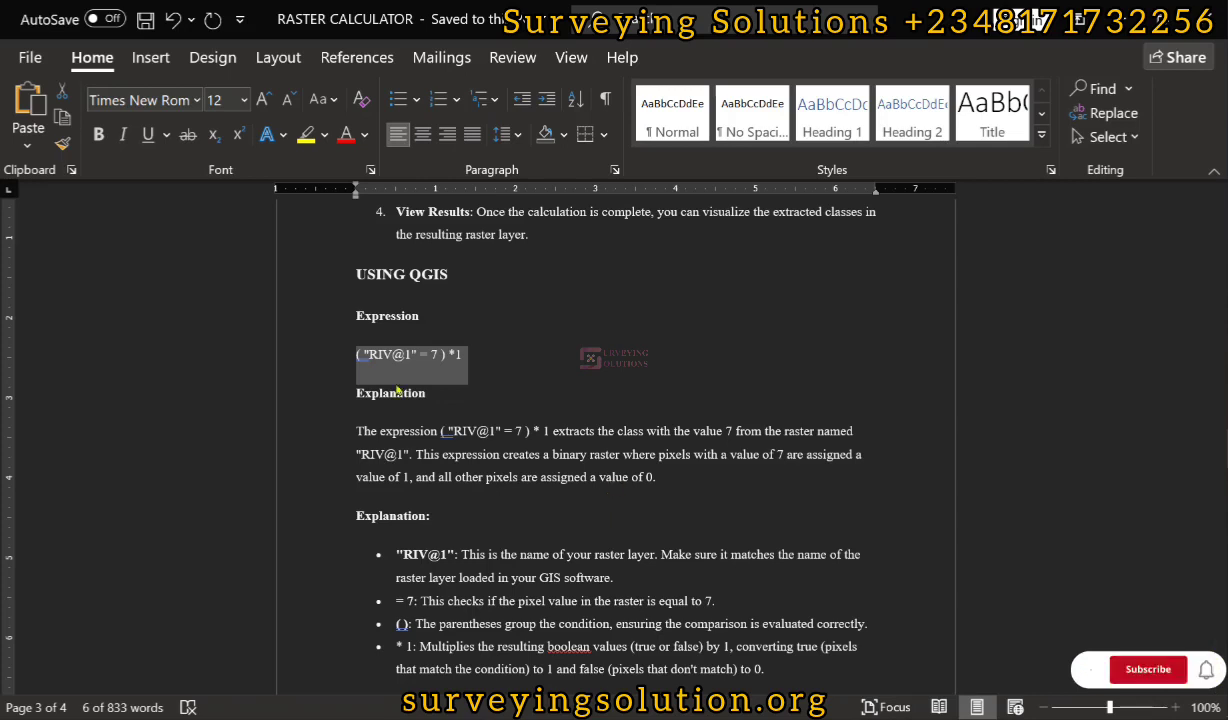
{"action": "scroll", "coordinate": [576, 447], "scroll_direction": "down", "scroll_amount": 1}
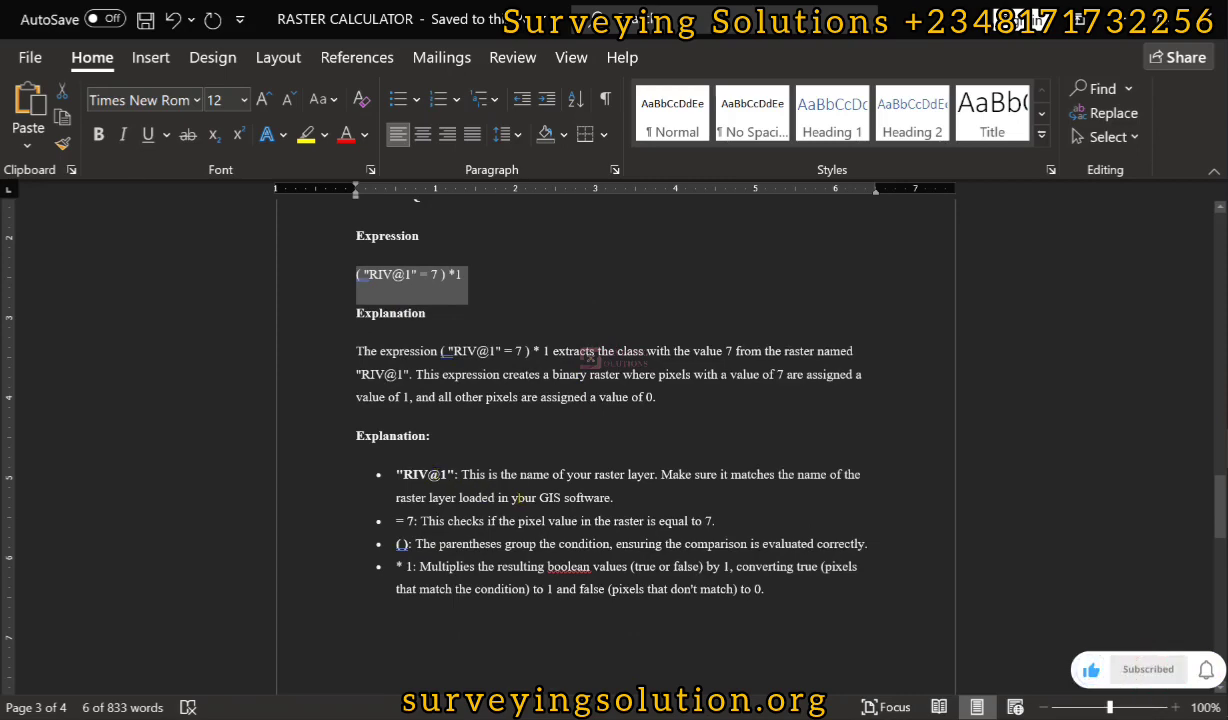
{"action": "scroll", "coordinate": [517, 516], "scroll_direction": "up", "scroll_amount": 4}
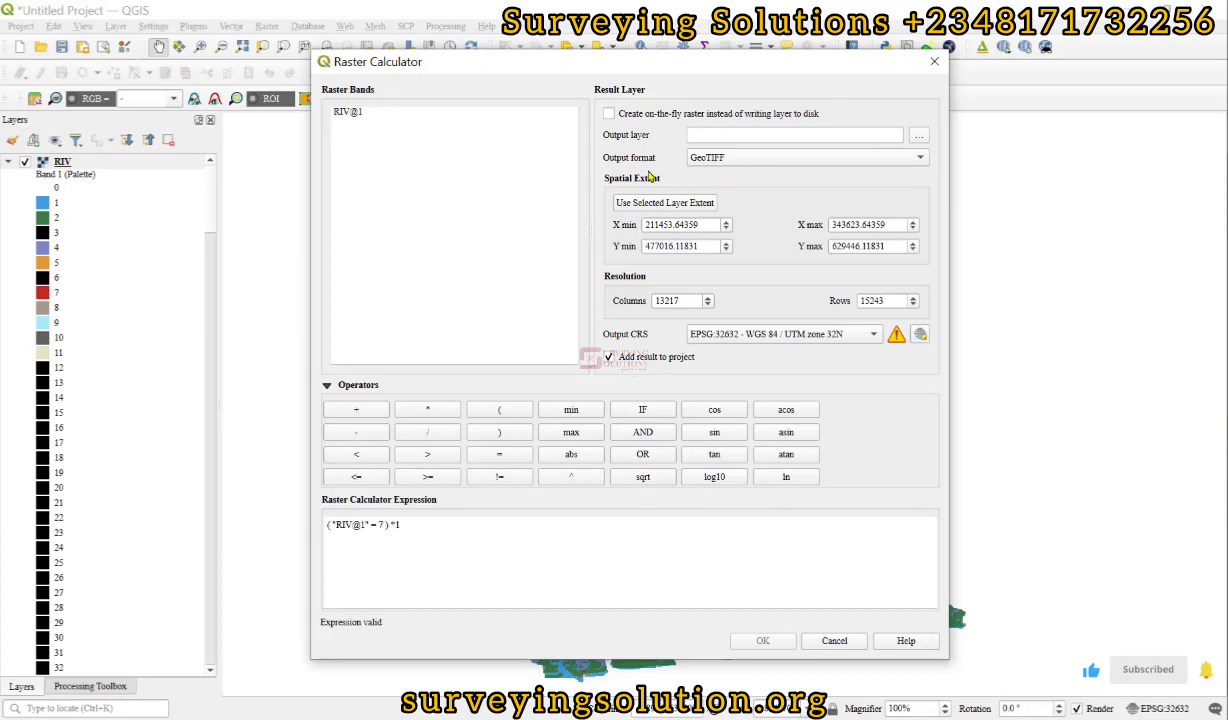
Set the output layer in QGIS to a file named Built Area in the OUTPUT folder and run the raster calculation
{"action": "left_click", "coordinate": [918, 140]}
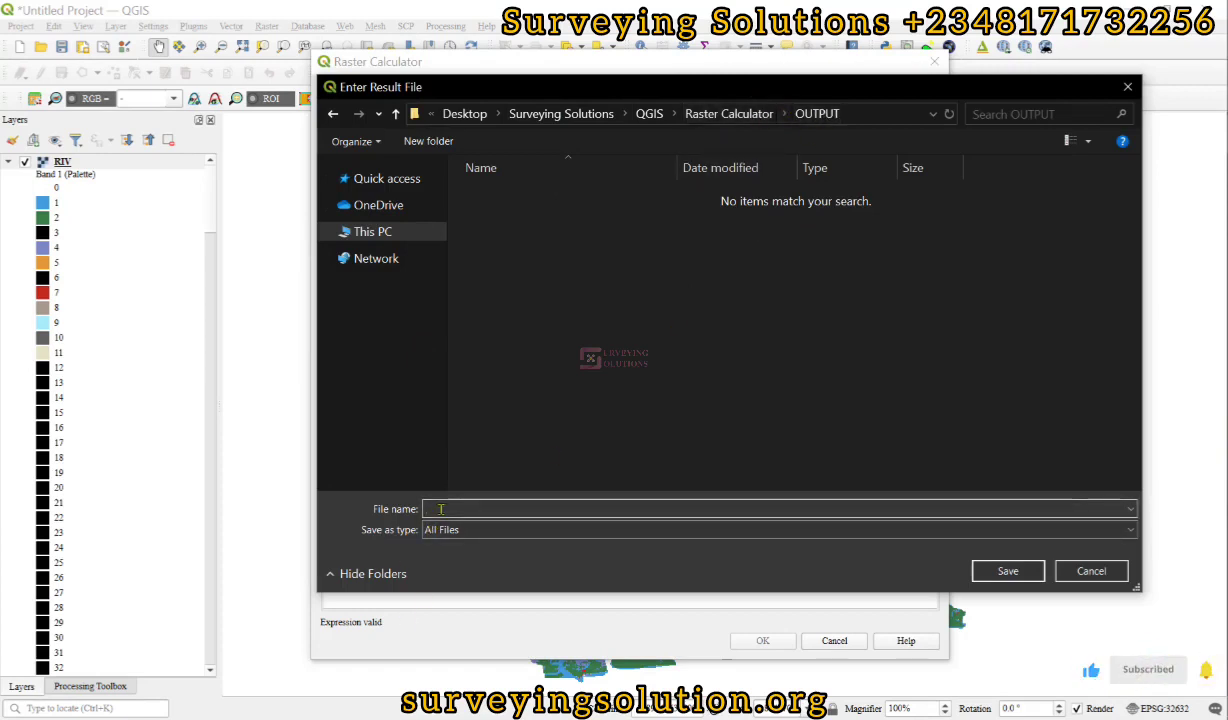
{"action": "type", "text": "uilt Area"}
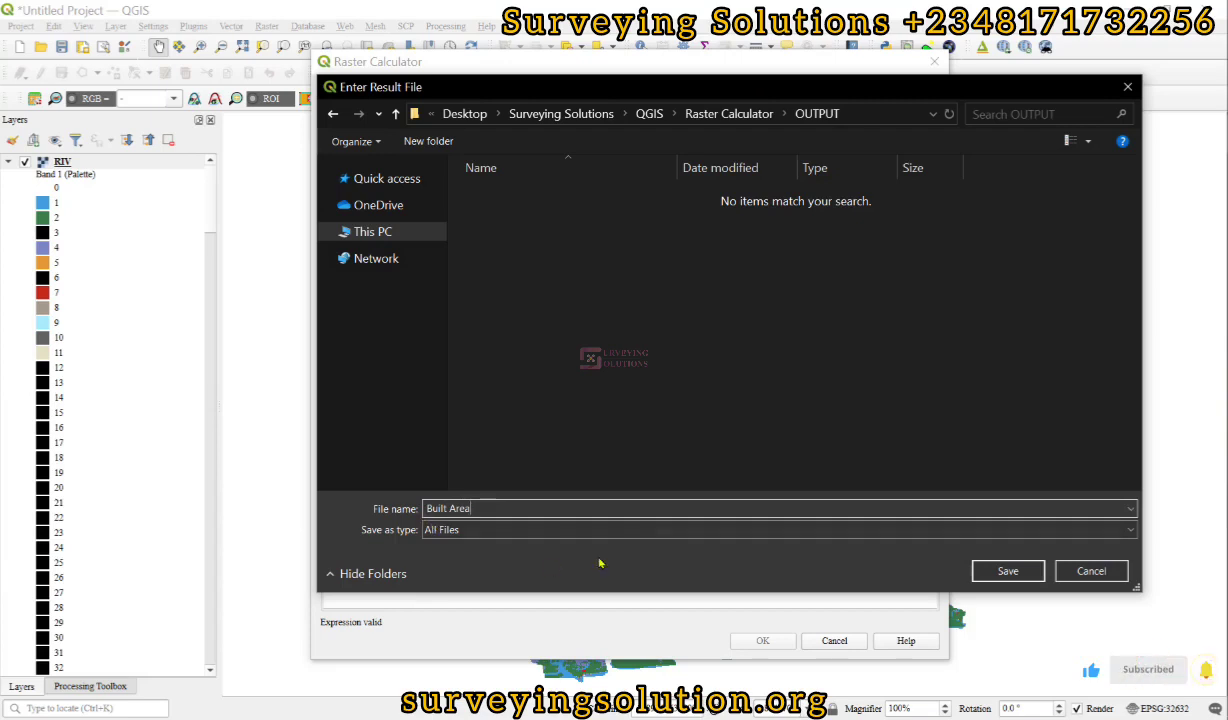
{"action": "left_click", "coordinate": [989, 576]}
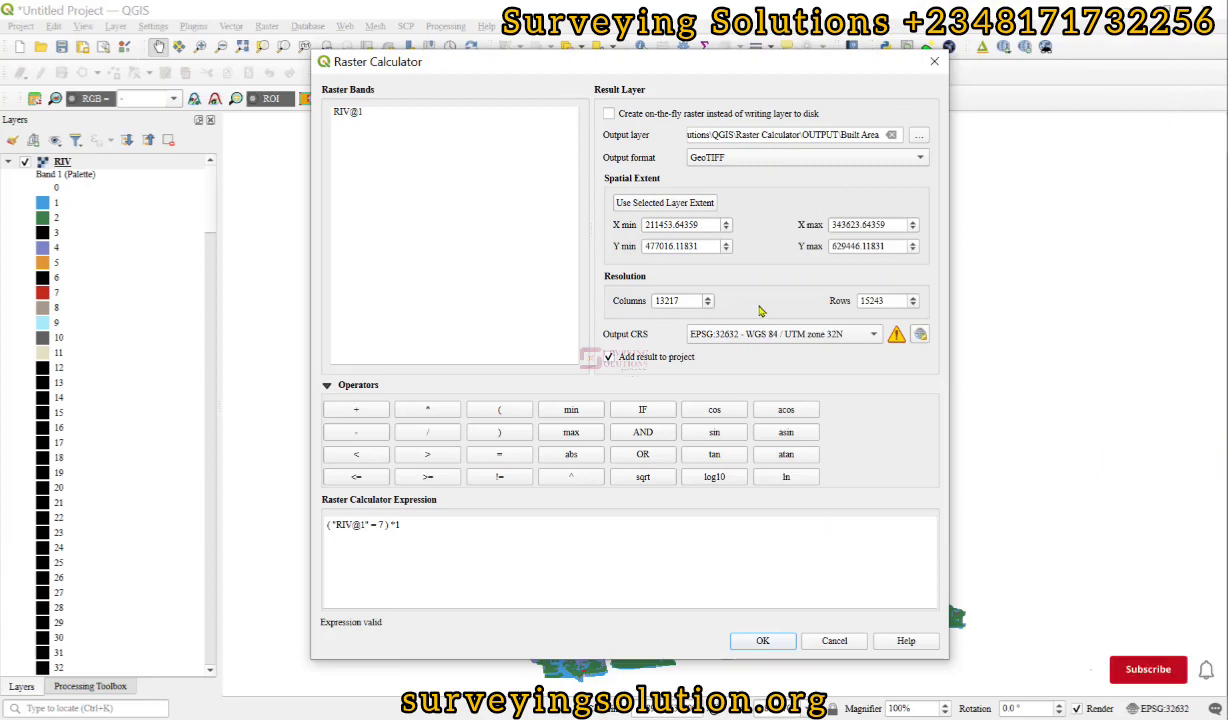
{"action": "left_click", "coordinate": [763, 641]}
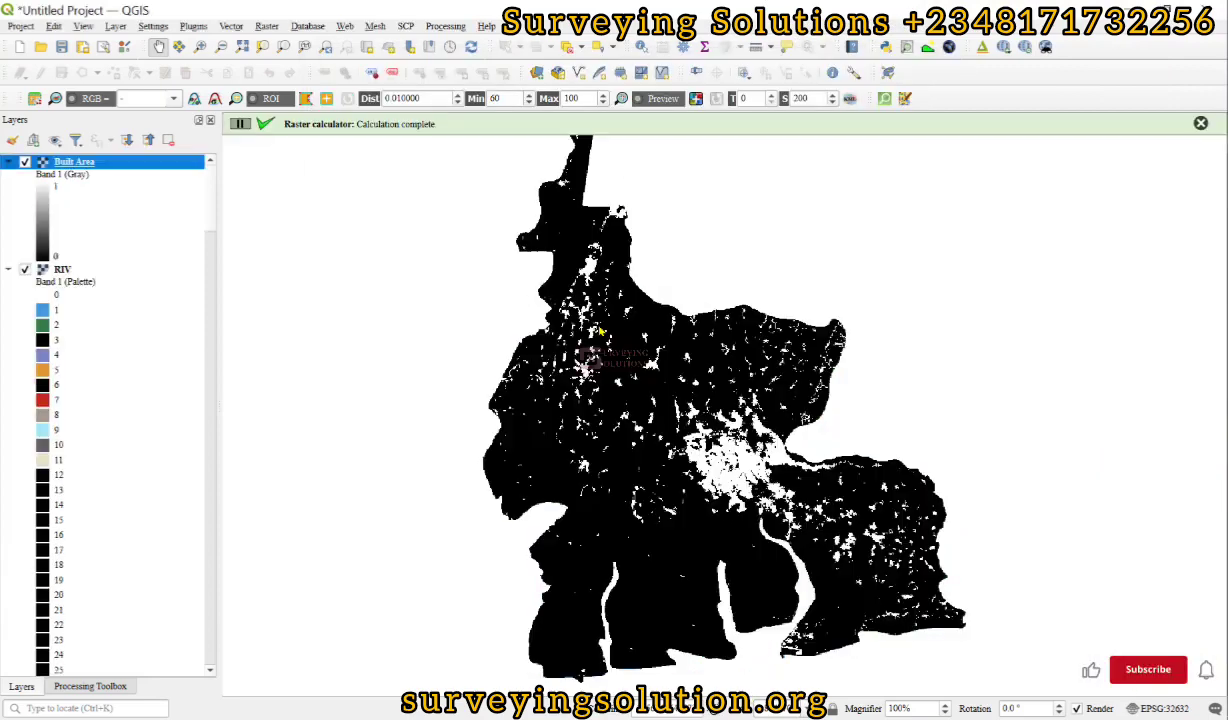
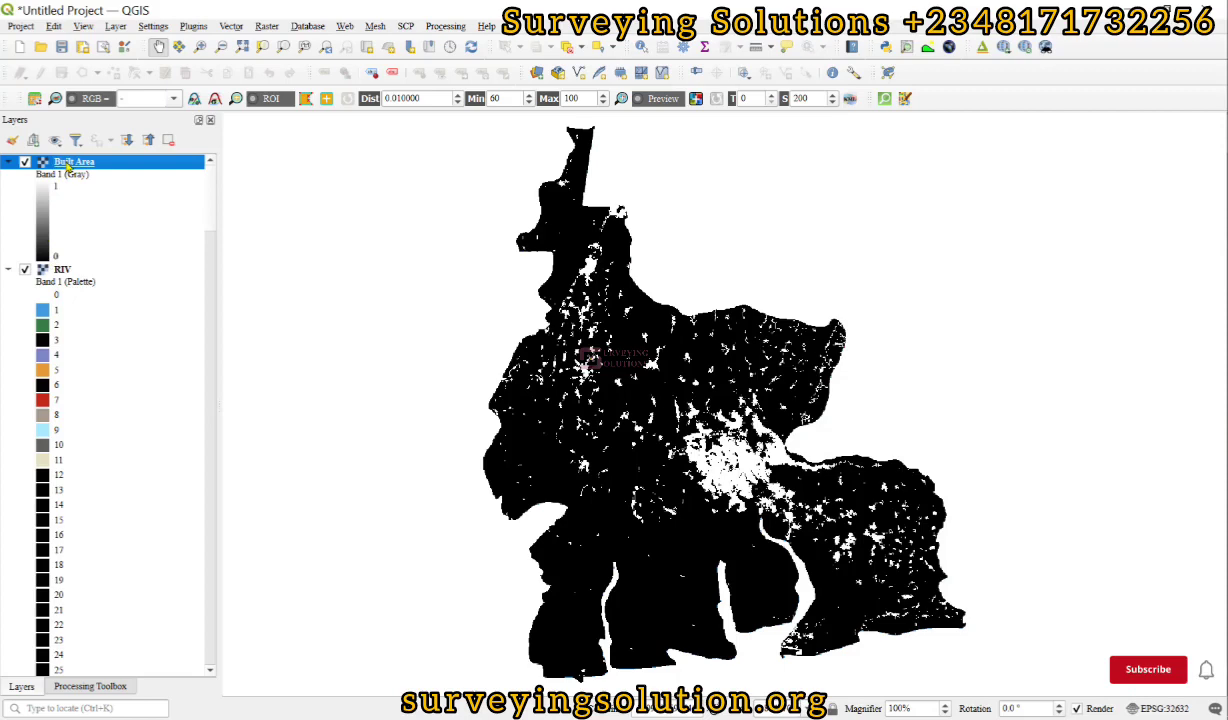
Render the Built Area layer as singleband pseudocolor, using the Equal Interval mode with 2 classes
{"action": "double_click", "coordinate": [66, 163]}
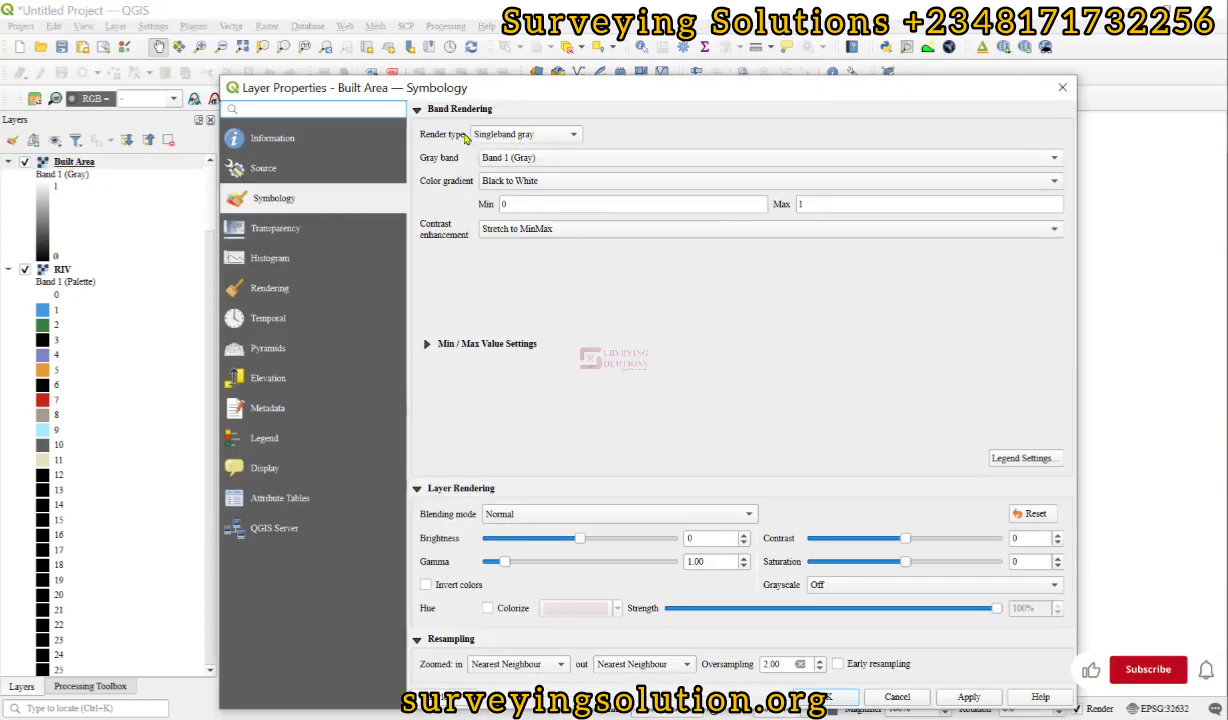
{"action": "left_click", "coordinate": [486, 136]}
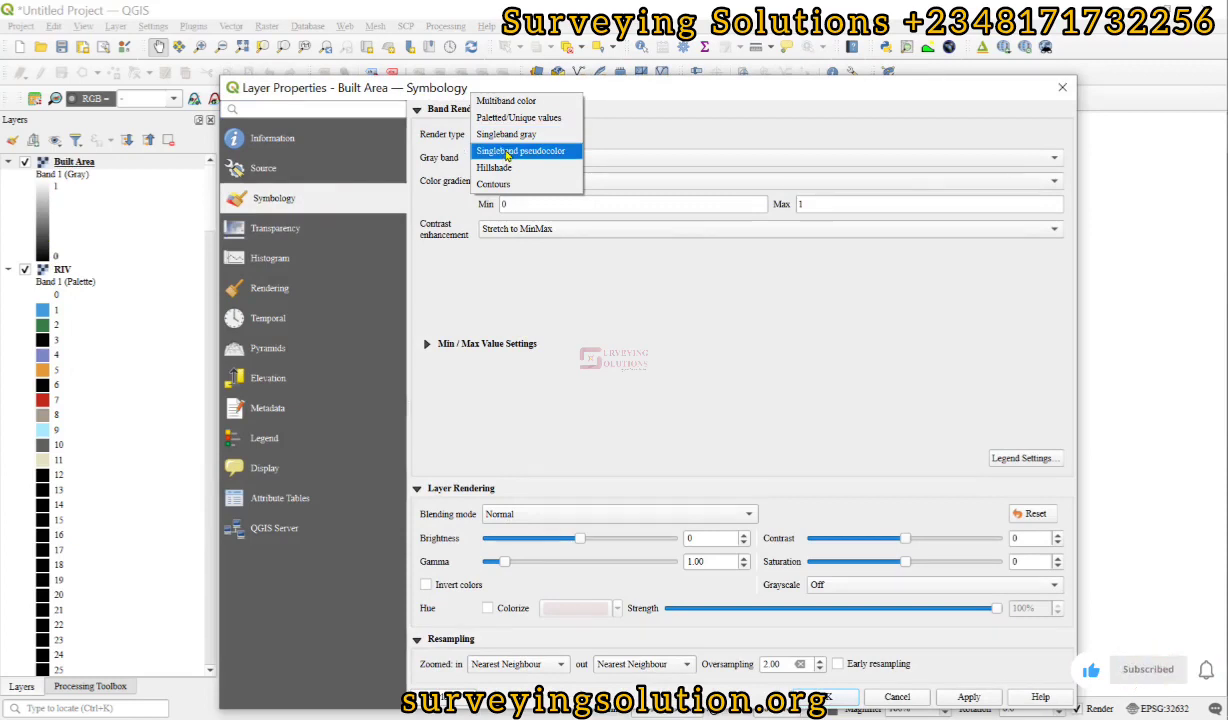
{"action": "left_click", "coordinate": [507, 152]}
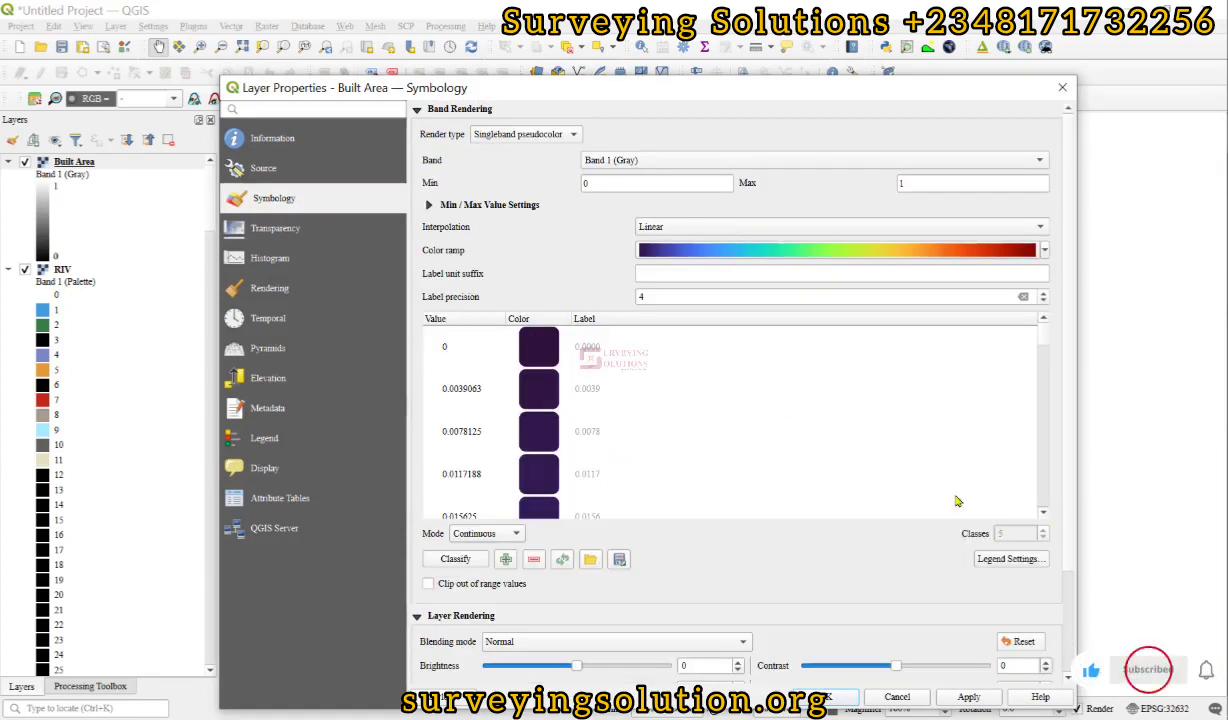
{"action": "left_click", "coordinate": [476, 539]}
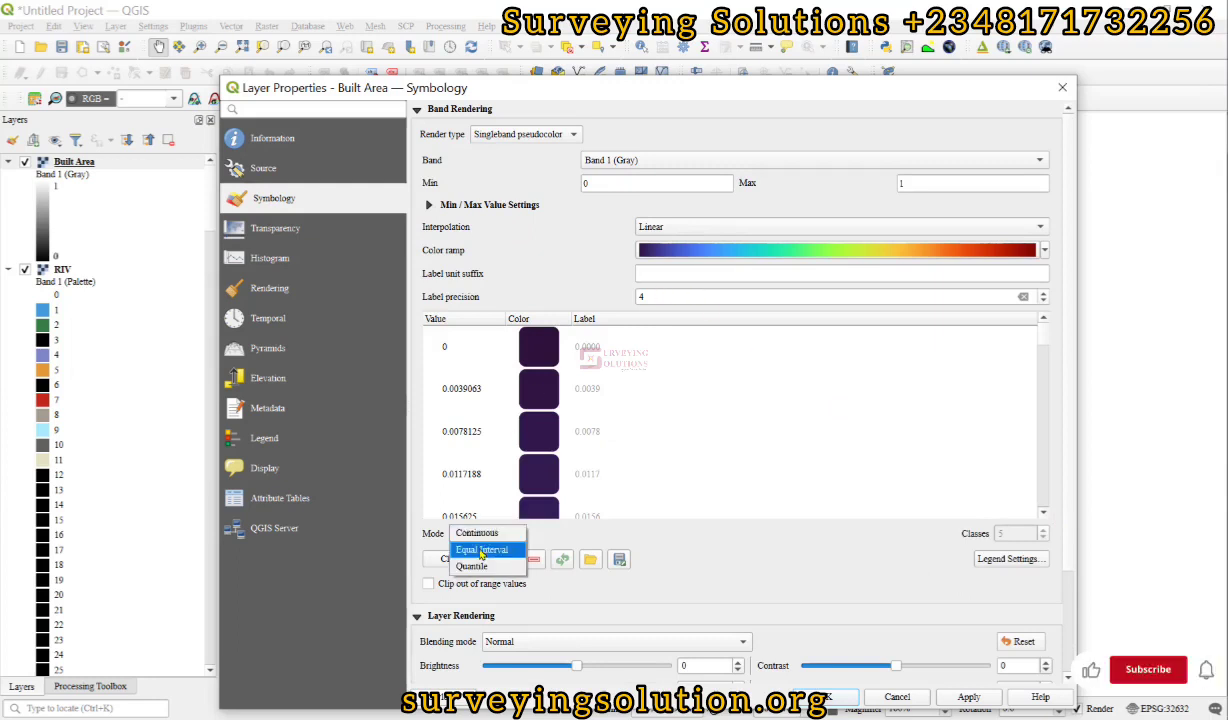
{"action": "left_click", "coordinate": [481, 551]}
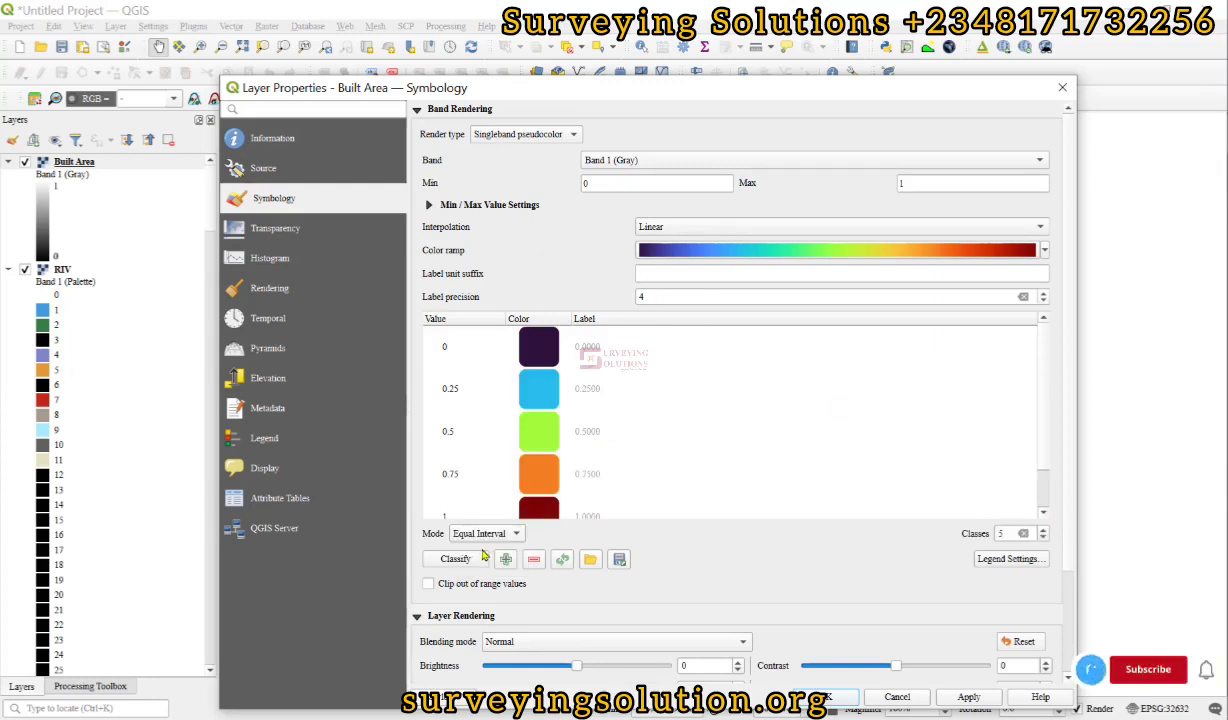
{"action": "double_click", "coordinate": [1009, 533]}
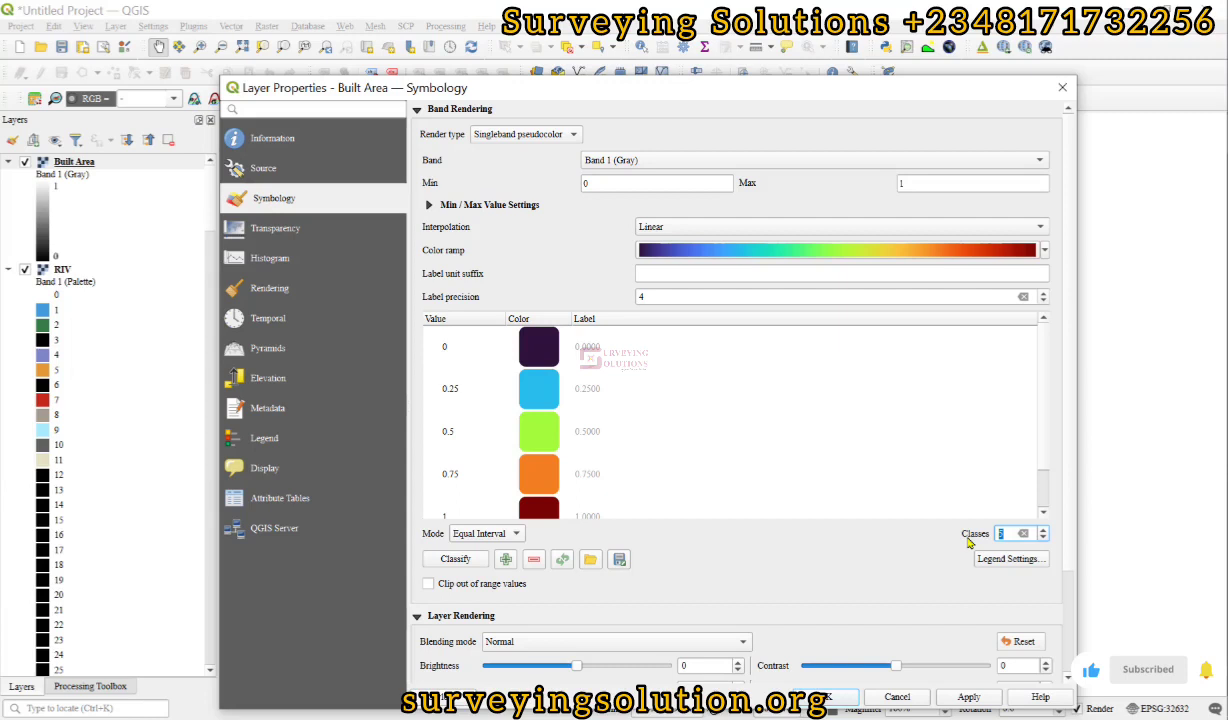
{"action": "type", "text": "2"}
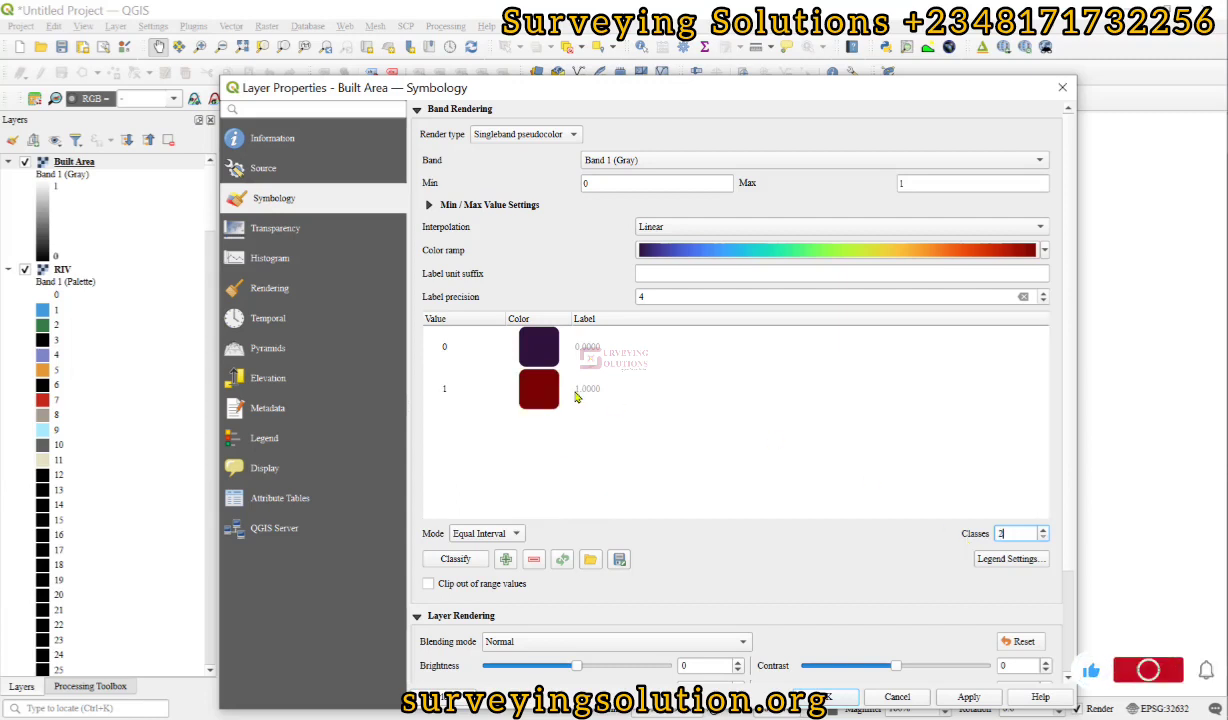
Set the colour of value 0 to bright green (#1ffb07)
{"action": "double_click", "coordinate": [539, 348]}
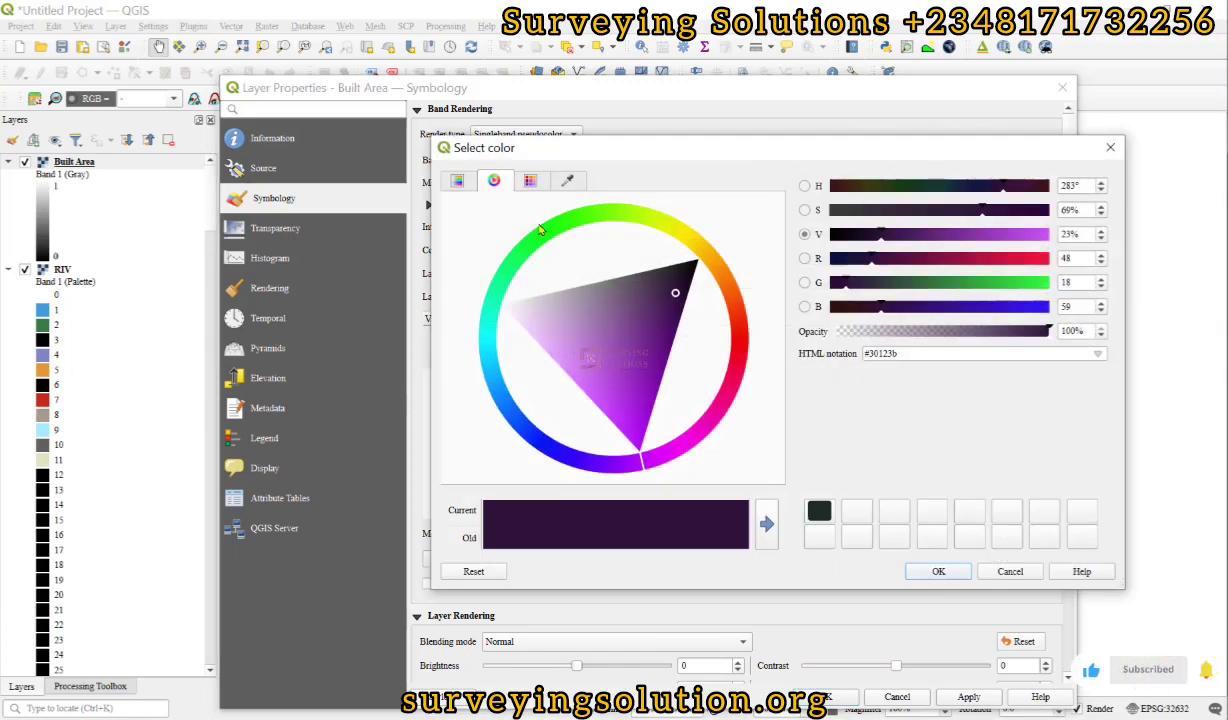
{"action": "mouse_move", "coordinate": [541, 233]}
{"action": "left_mouse_down"}
{"action": "mouse_move", "coordinate": [527, 228]}
{"action": "mouse_move", "coordinate": [555, 224]}
{"action": "left_mouse_up"}
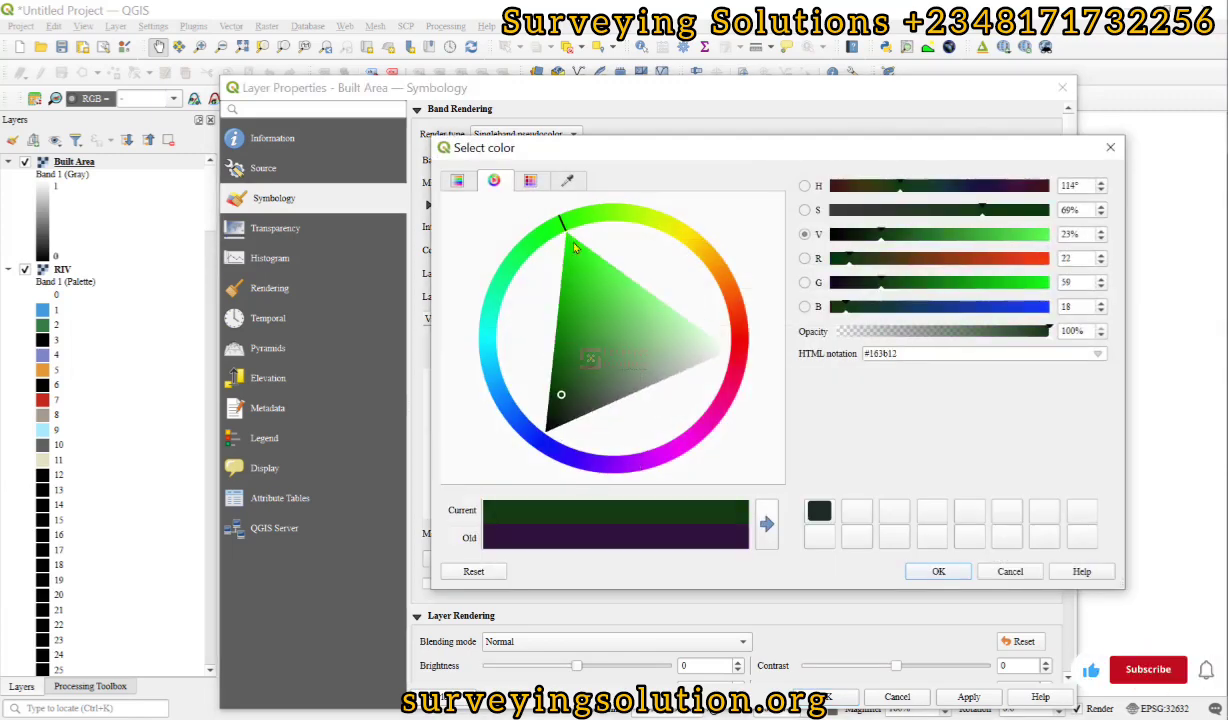
{"action": "left_click", "coordinate": [570, 246]}
{"action": "left_click", "coordinate": [569, 238]}
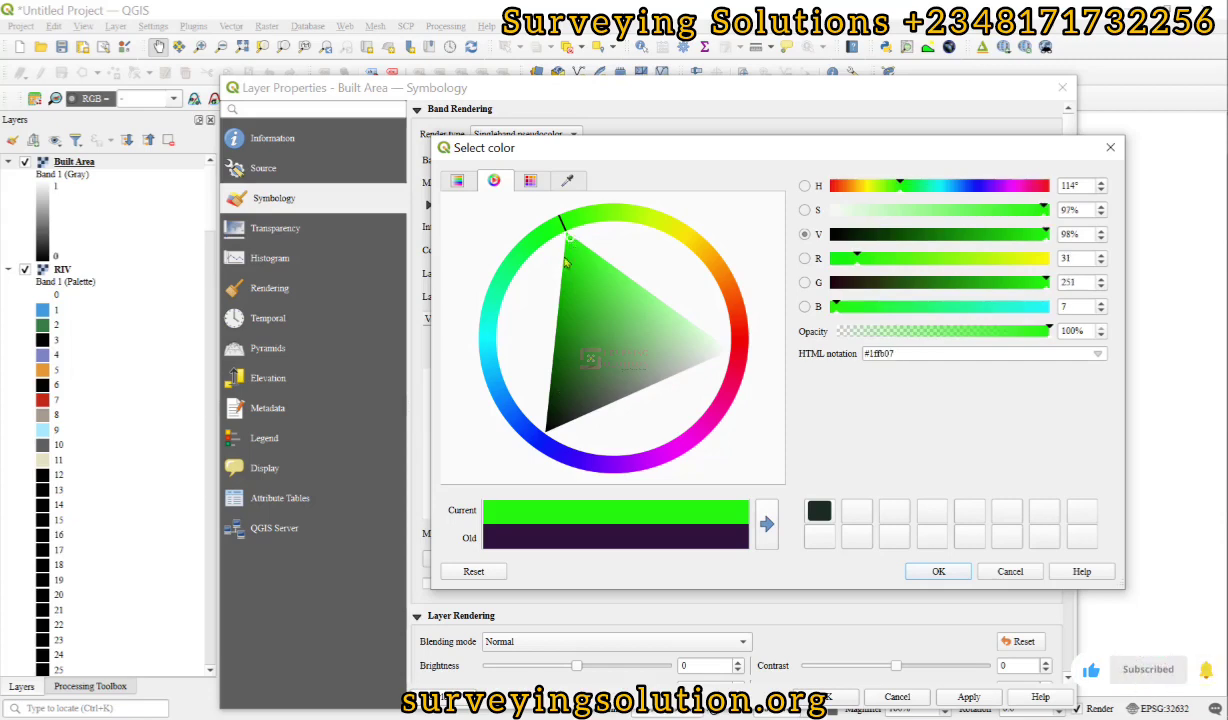
{"action": "left_click", "coordinate": [935, 571]}
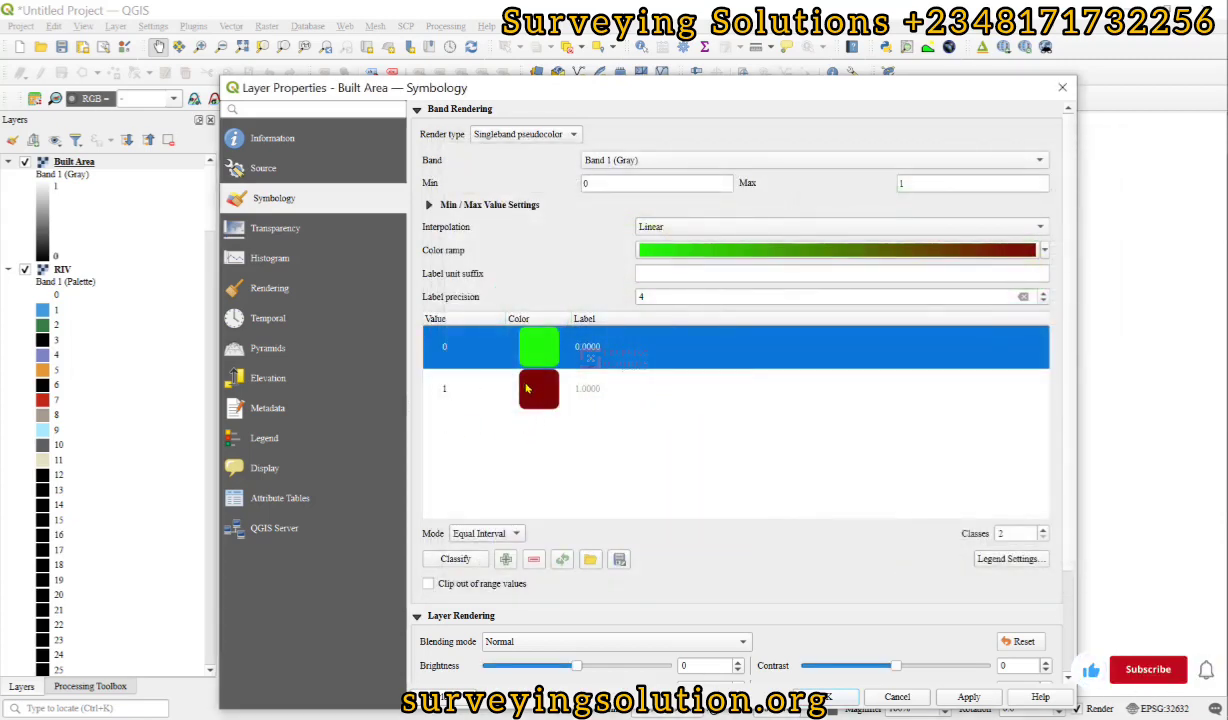
Set the colour of value 1 to bright red (#fa1505) and apply the Built Area layer's symbology
{"action": "double_click", "coordinate": [540, 398]}
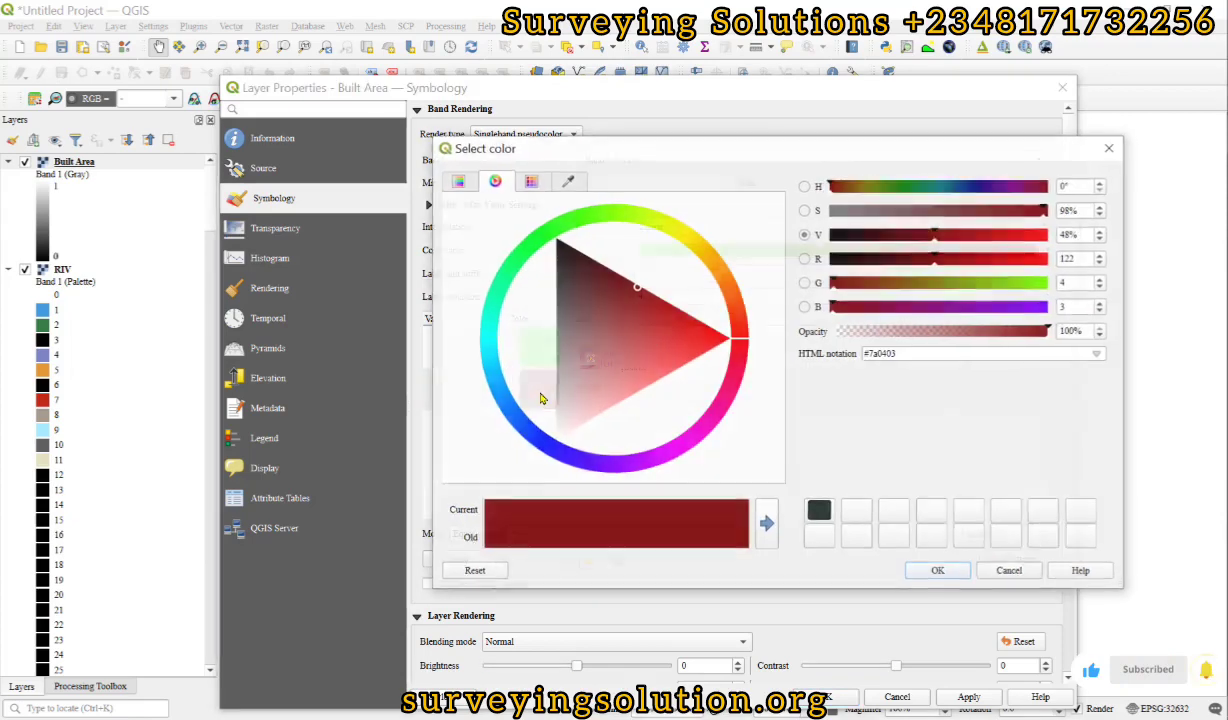
{"action": "mouse_move", "coordinate": [709, 347]}
{"action": "left_mouse_down"}
{"action": "mouse_move", "coordinate": [715, 333]}
{"action": "mouse_move", "coordinate": [728, 338]}
{"action": "mouse_move", "coordinate": [762, 372]}
{"action": "left_mouse_up"}
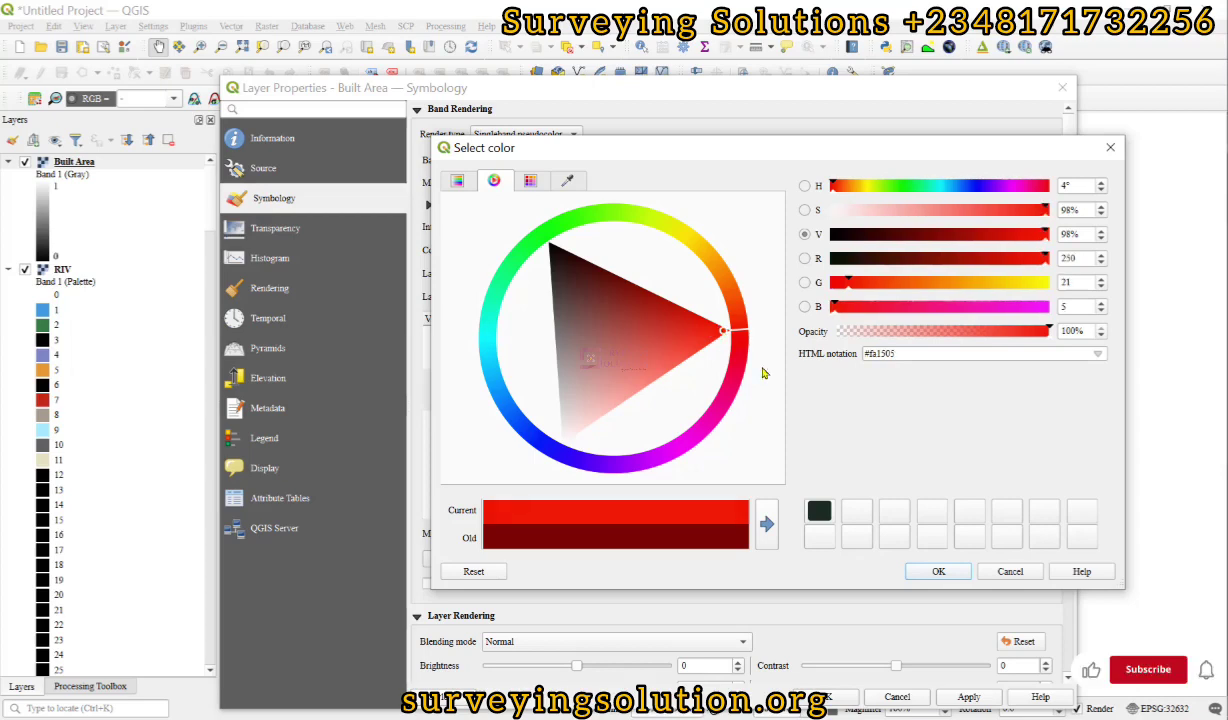
{"action": "left_click", "coordinate": [934, 572]}
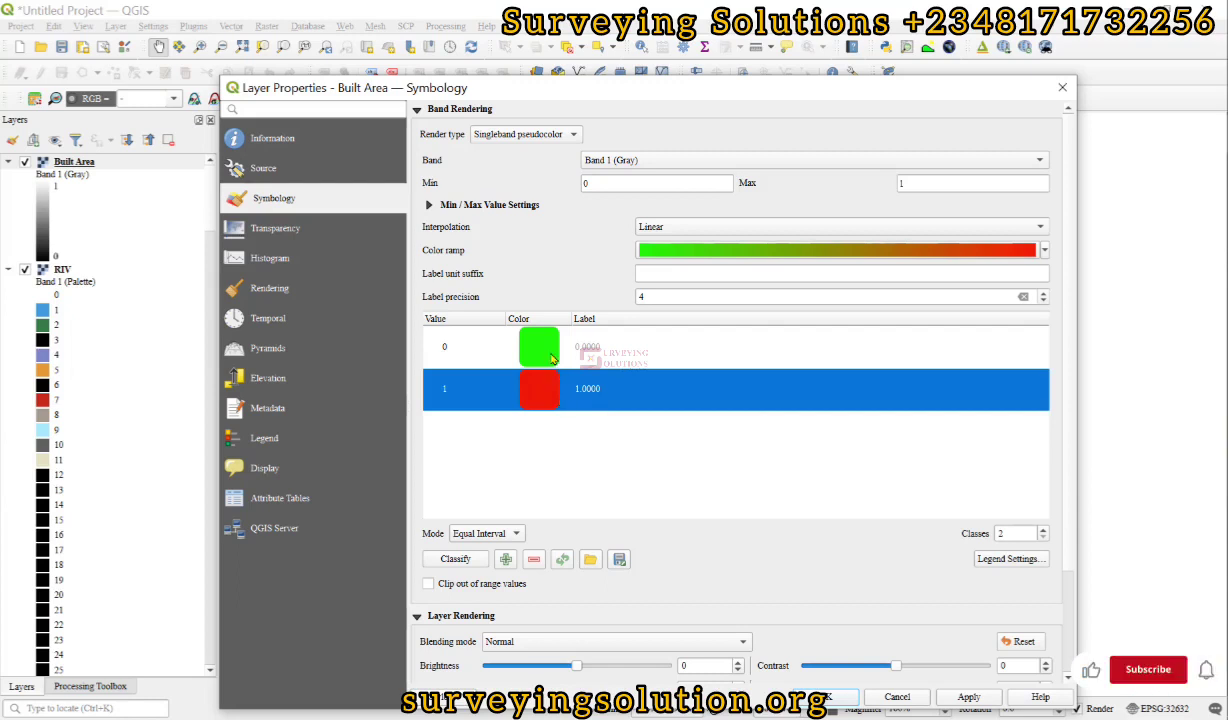
{"action": "left_click", "coordinate": [833, 697]}
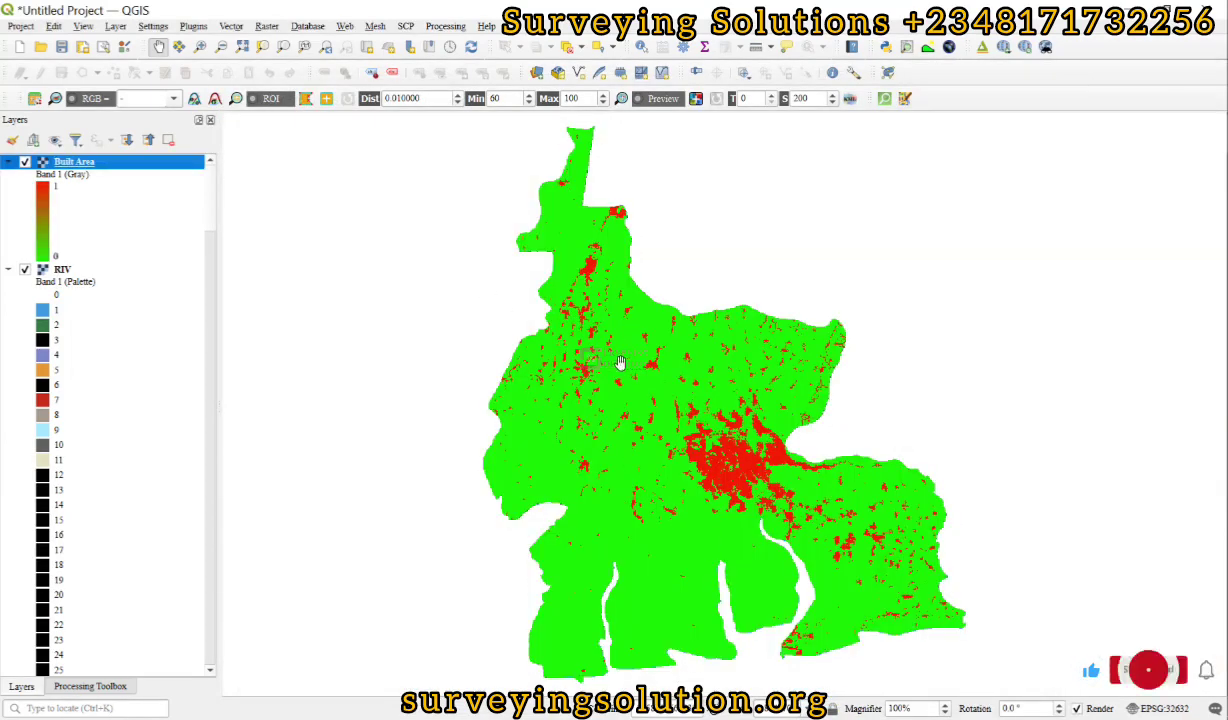
Toggle the Built Area layer's visibility repeatedly to compare its red areas with class 7 of the RIV layer, leaving it visible
{"action": "left_click", "coordinate": [25, 162]}
{"action": "left_click", "coordinate": [25, 162]}
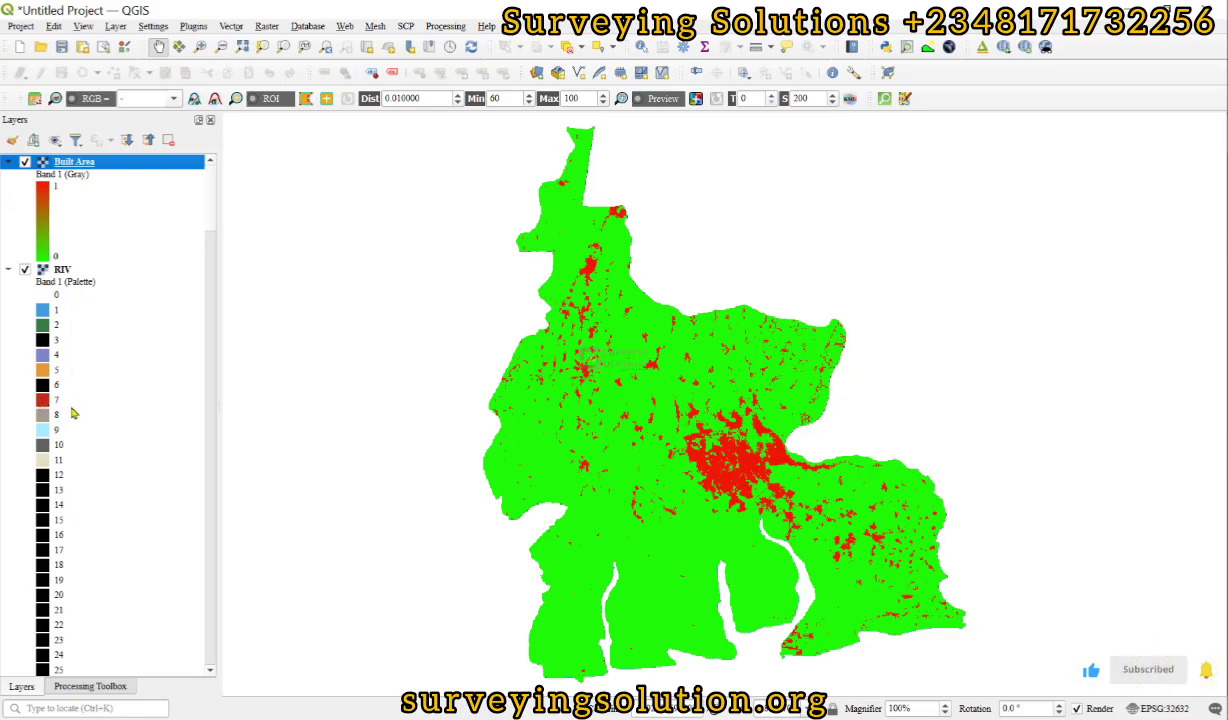
{"action": "left_click", "coordinate": [26, 165]}
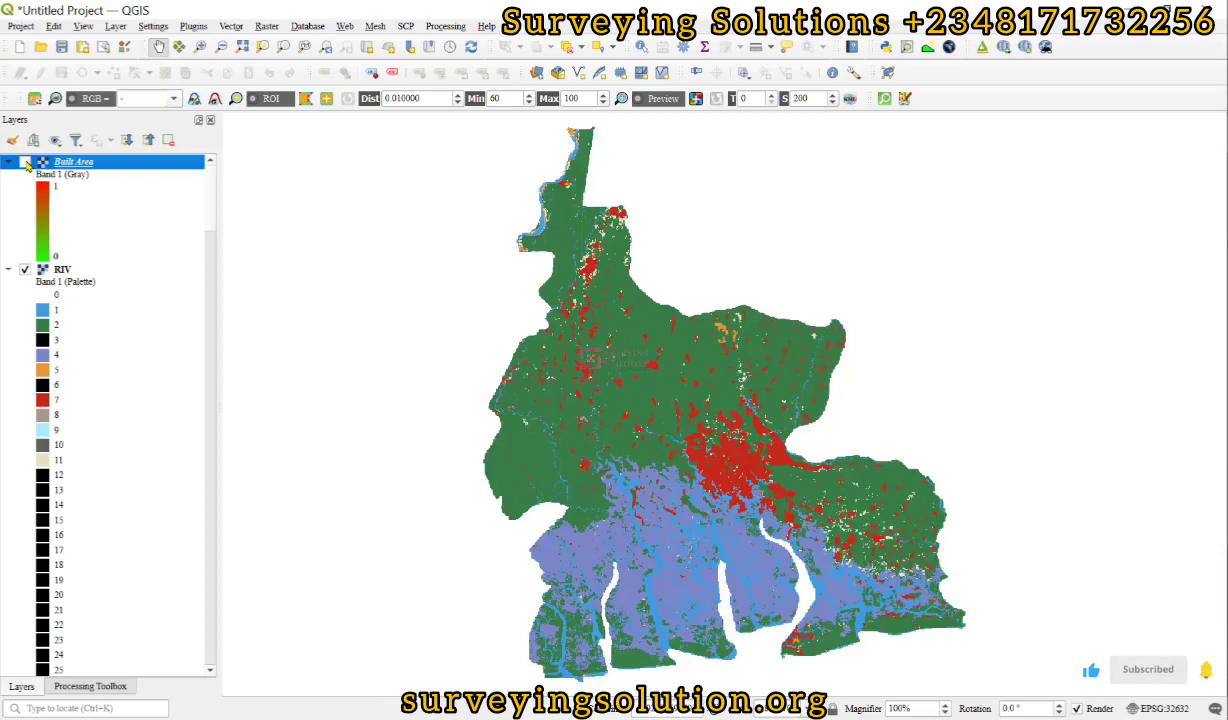
{"action": "left_click", "coordinate": [26, 165]}
{"action": "left_click", "coordinate": [26, 165]}
{"action": "left_click", "coordinate": [26, 165]}
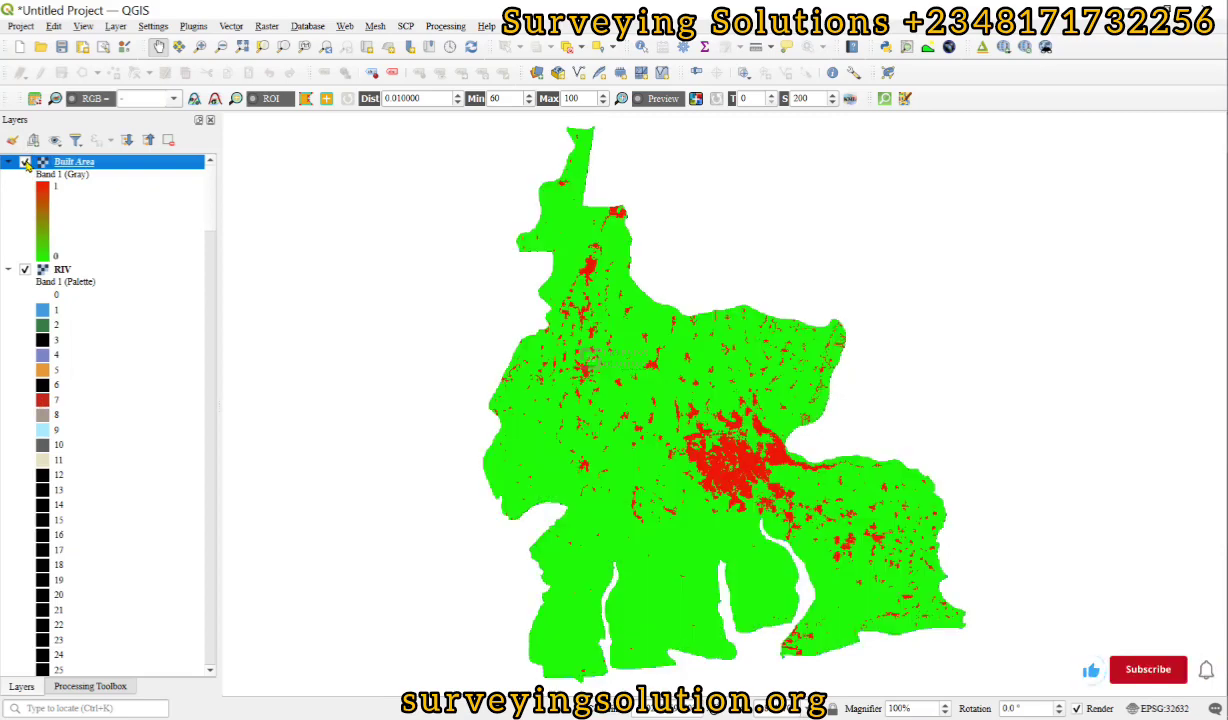
{"action": "left_click", "coordinate": [26, 164]}
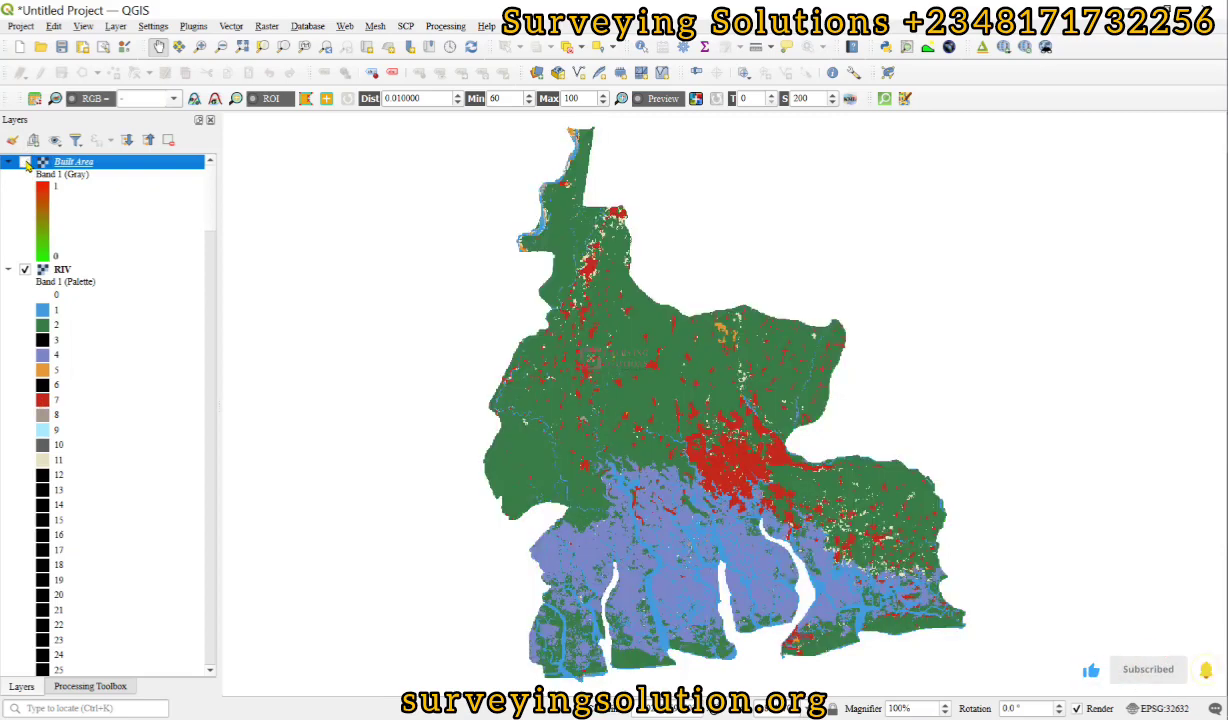
{"action": "left_click", "coordinate": [26, 164]}
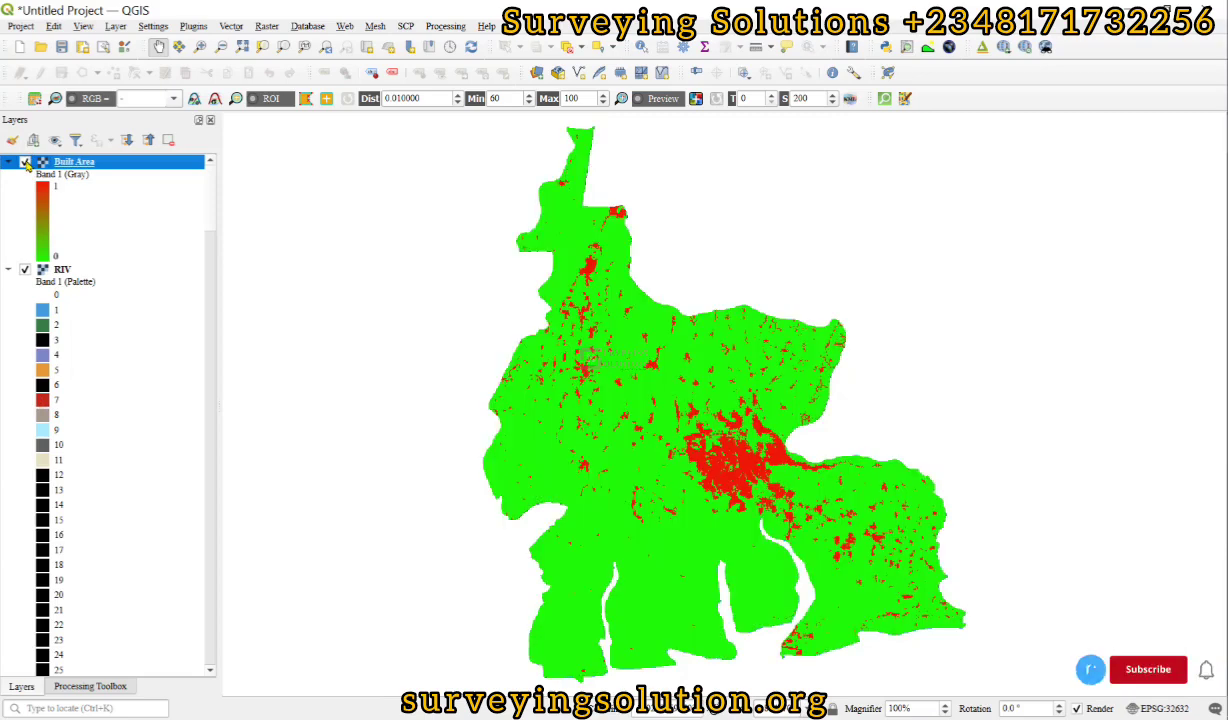
{"action": "left_click", "coordinate": [26, 164]}
{"action": "left_click", "coordinate": [26, 164]}
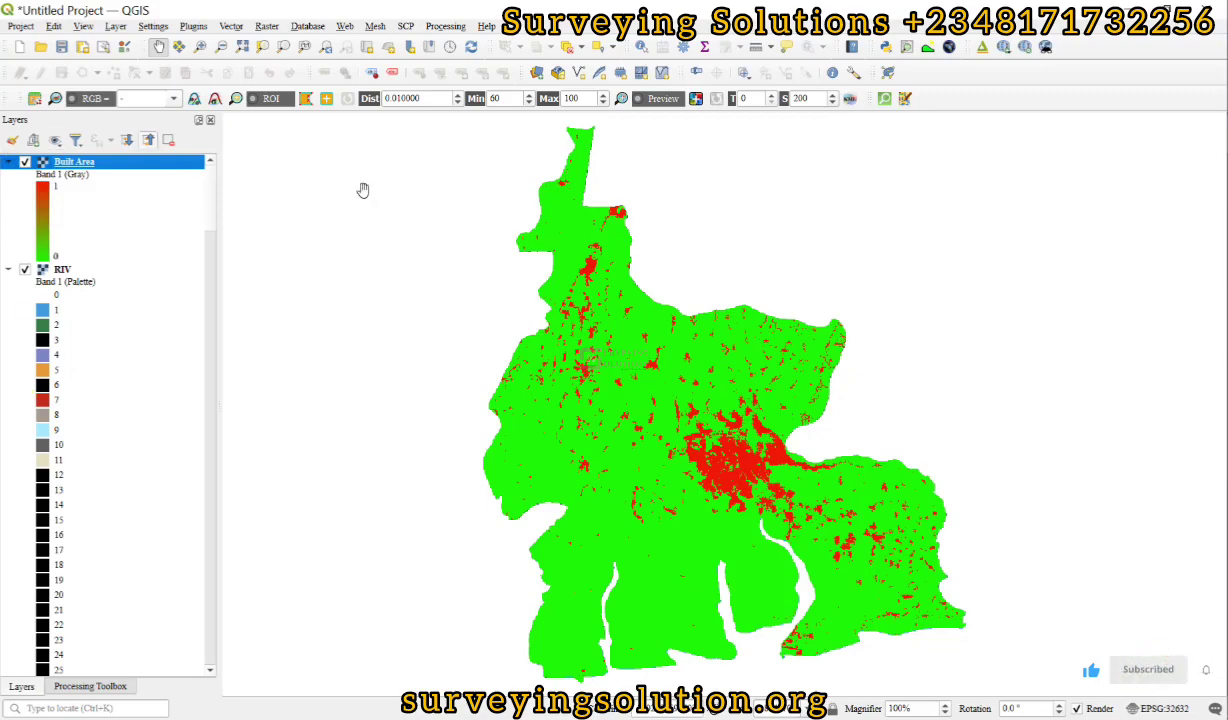
Switch to the Word document and review the expression ( "RIV@1" = 7 ) *1 and the explanation below it
{"action": "key", "text": "alt+Tab"}
{"action": "triple_click", "coordinate": [540, 394]}
{"action": "key", "text": "ctrl+c"}
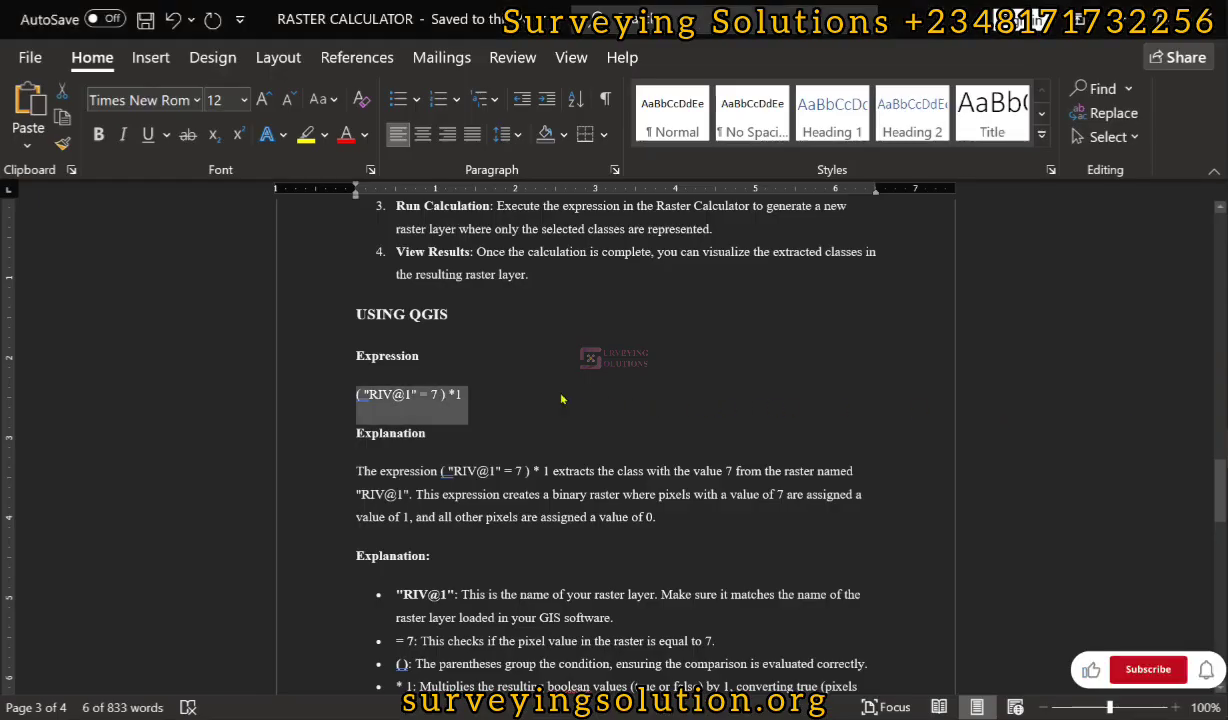
{"action": "scroll", "coordinate": [437, 365], "scroll_direction": "down", "scroll_amount": 5}
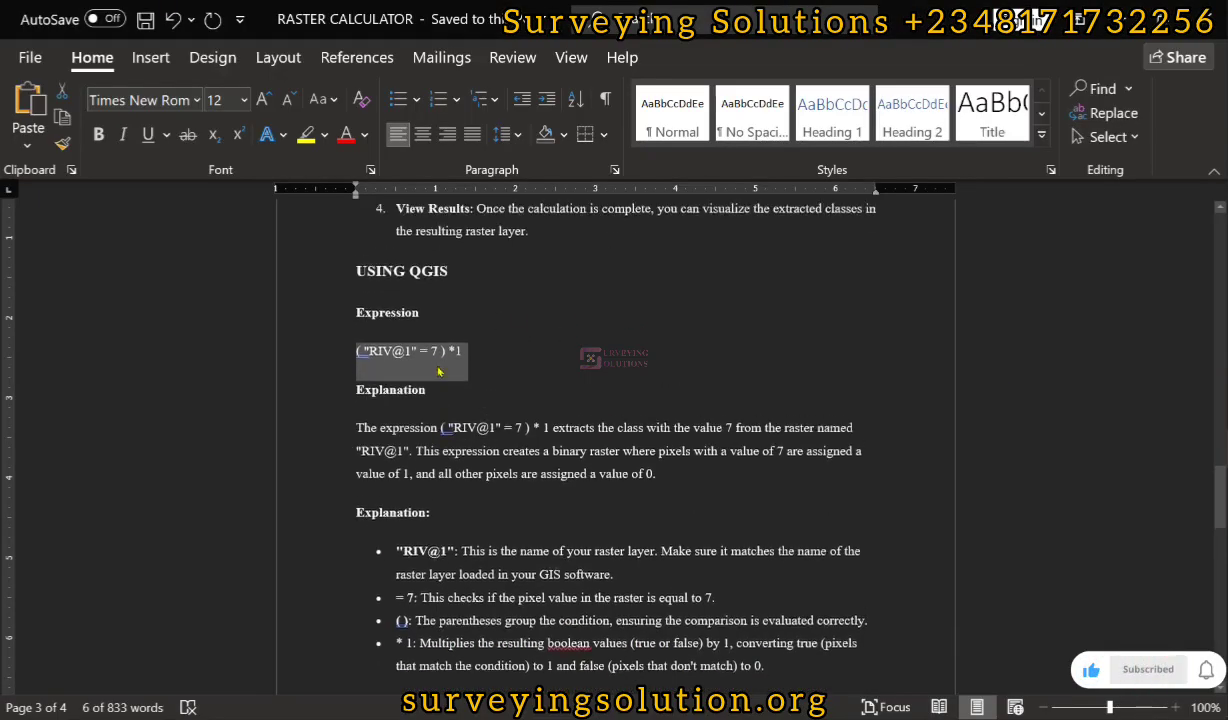
{"action": "scroll", "coordinate": [437, 365], "scroll_direction": "down", "scroll_amount": 10}
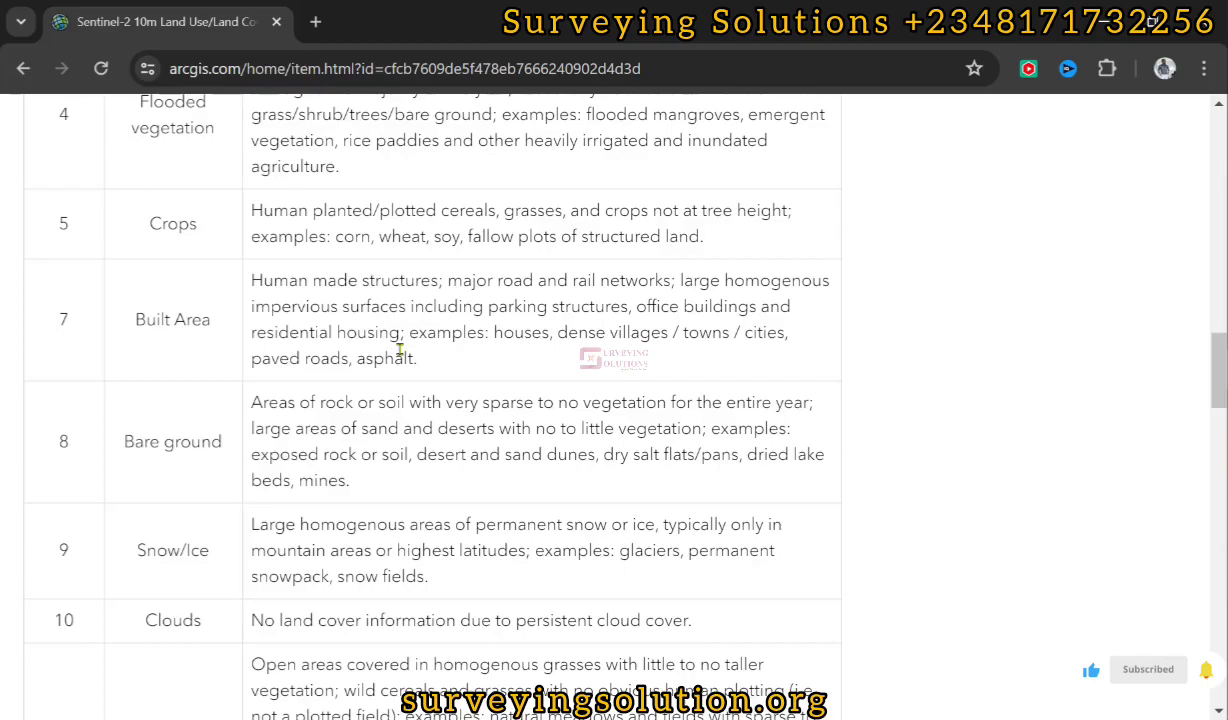
Look through the class values and names in the browser's class definitions table for other classes that could be extracted
{"action": "scroll", "coordinate": [398, 350], "scroll_direction": "up", "scroll_amount": 7}
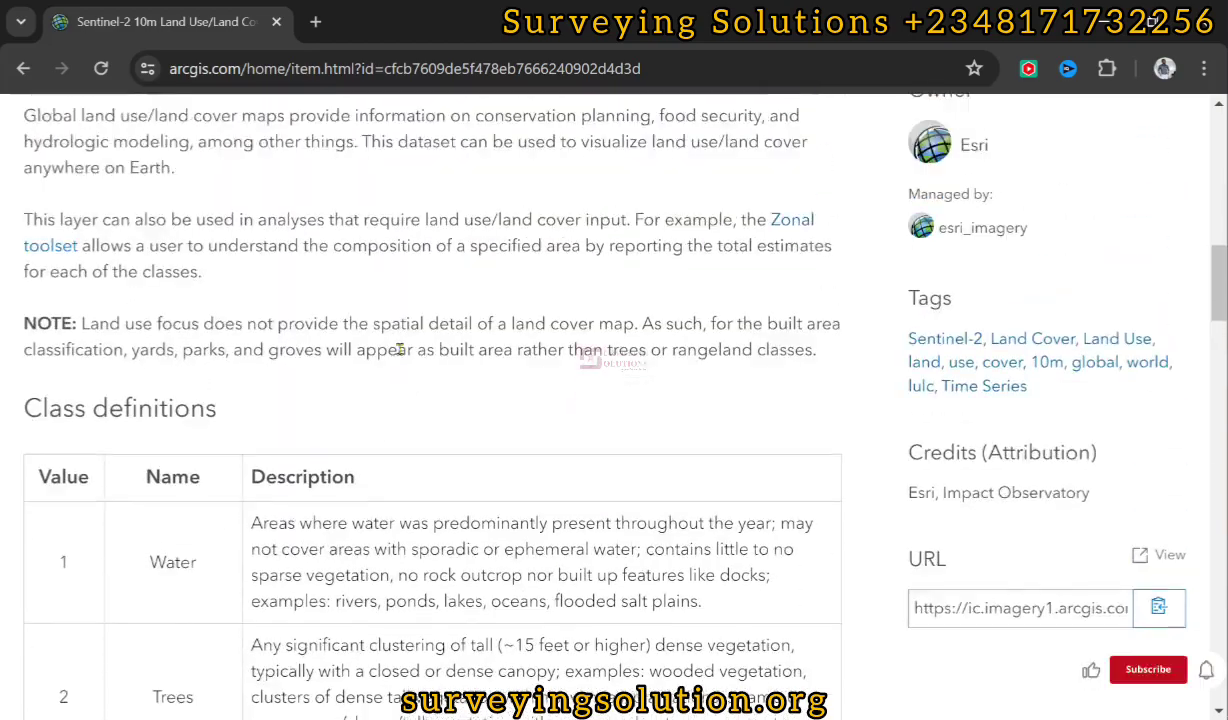
{"action": "scroll", "coordinate": [398, 350], "scroll_direction": "down", "scroll_amount": 3}
{"action": "scroll", "coordinate": [399, 350], "scroll_direction": "up", "scroll_amount": 1}
{"action": "scroll", "coordinate": [399, 350], "scroll_direction": "down", "scroll_amount": 5}
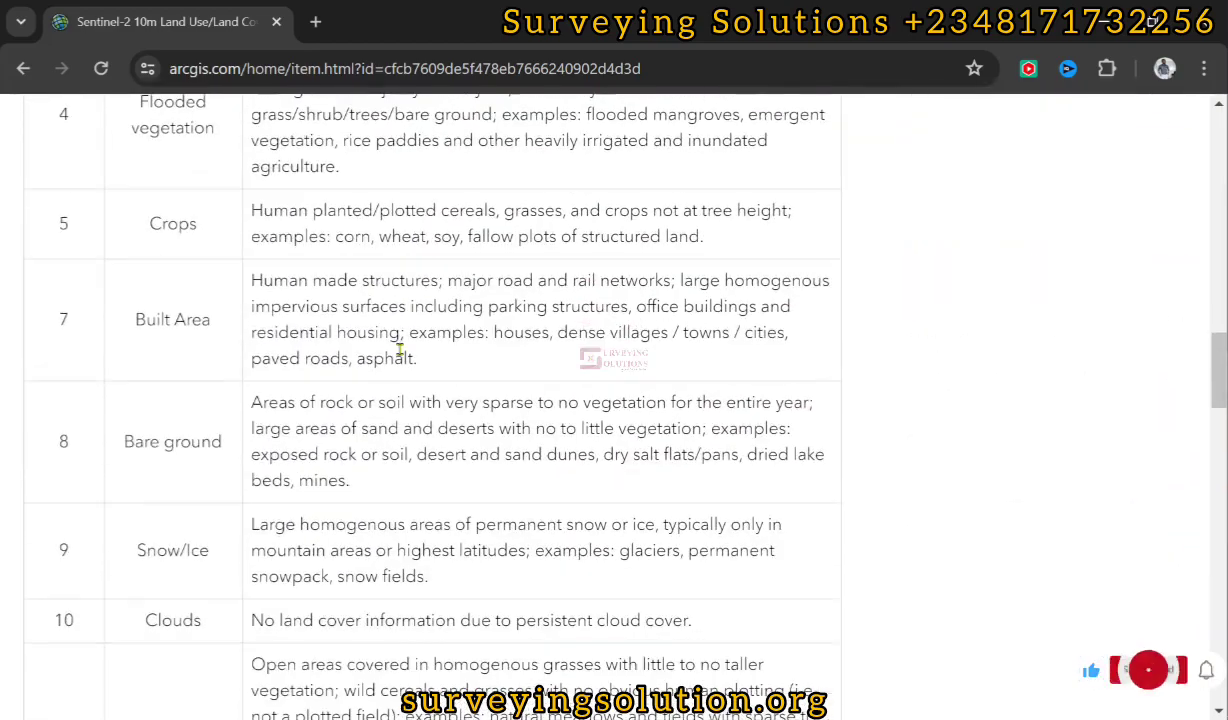
{"action": "scroll", "coordinate": [400, 350], "scroll_direction": "up", "scroll_amount": 2}
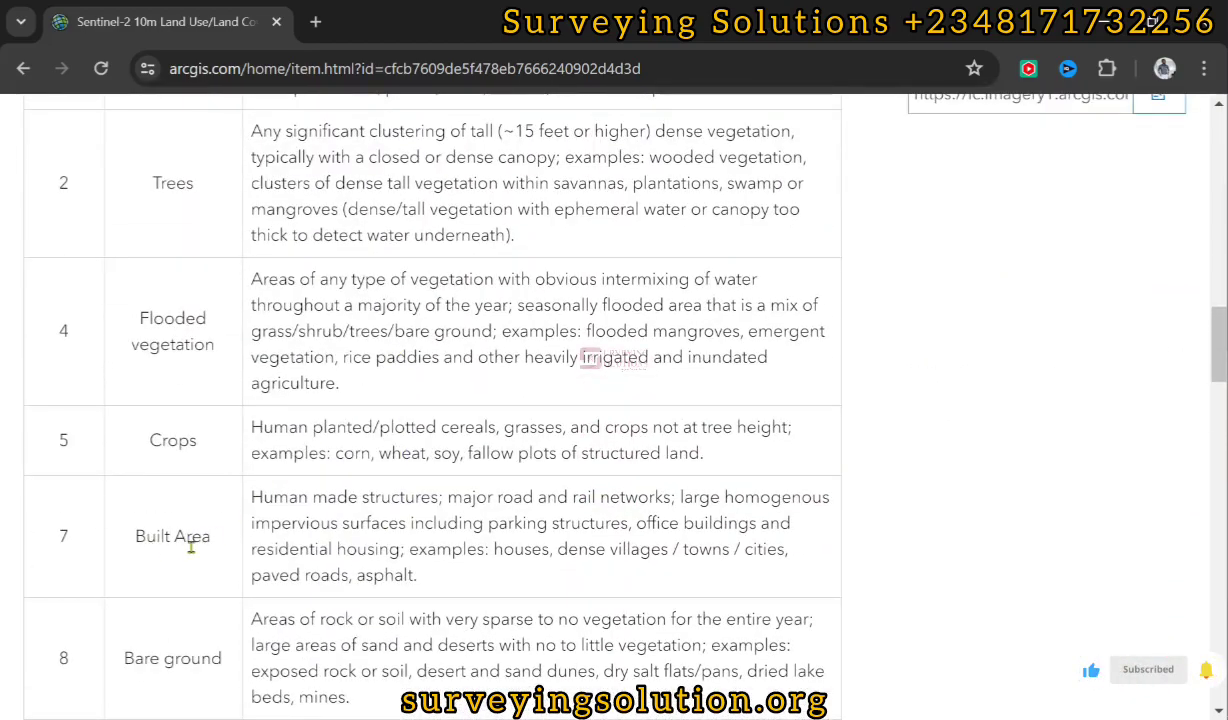
{"action": "scroll", "coordinate": [197, 538], "scroll_direction": "up", "scroll_amount": 2}
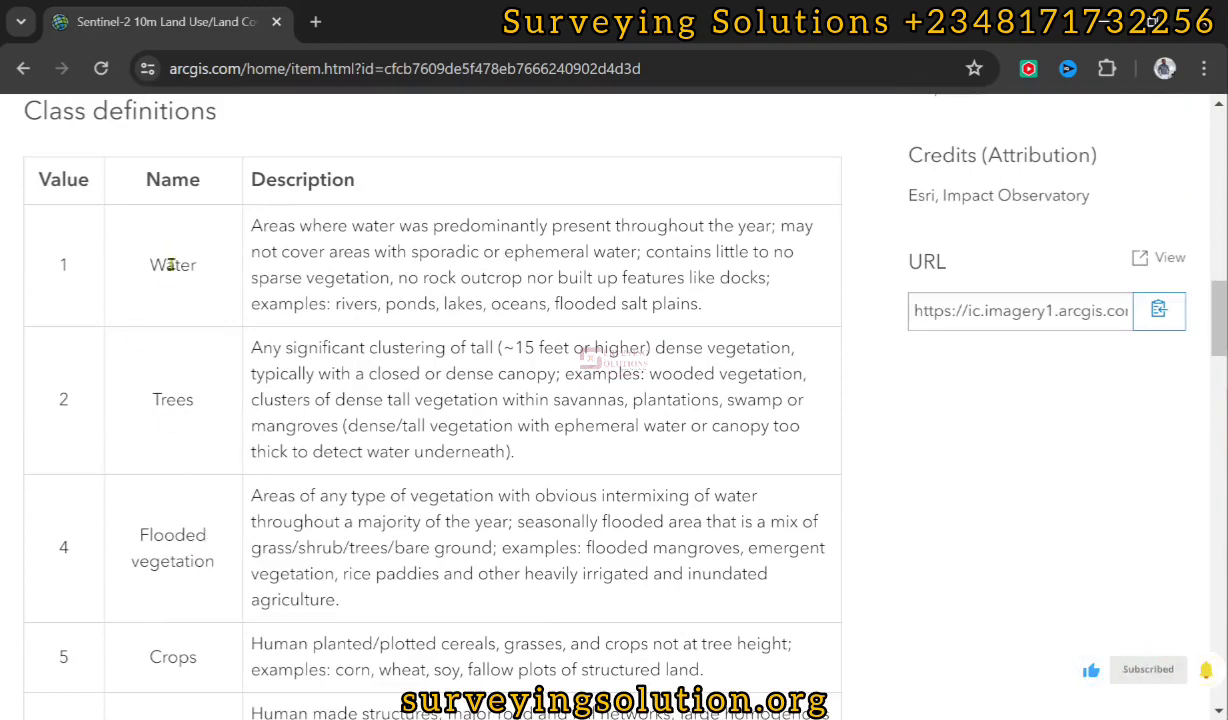
{"action": "scroll", "coordinate": [172, 262], "scroll_direction": "down", "scroll_amount": 5}
Switch to the Word document and copy the multiple-class expression (("RIV@1" = 7) + ("RIV@1" = 8)) * 1
{"action": "key", "text": "alt+Tab"}
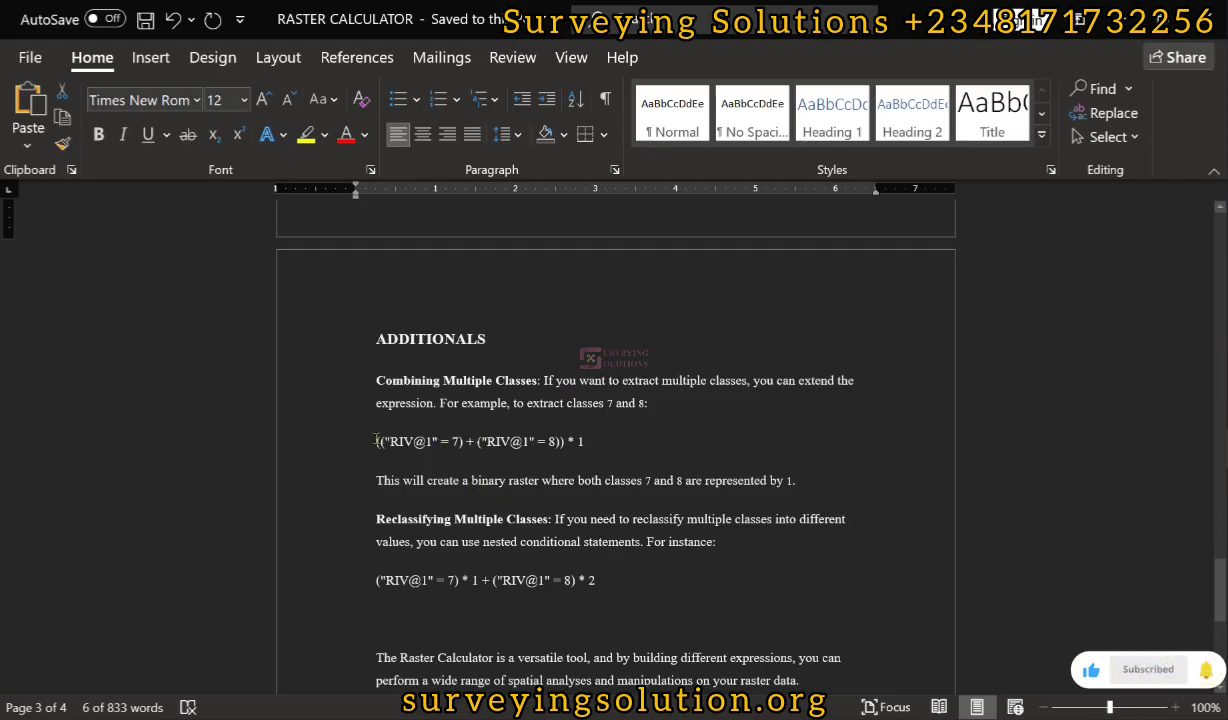
{"action": "left_click_drag", "start_coordinate": [377, 443], "coordinate": [588, 443]}
{"action": "right_click", "coordinate": [518, 452]}
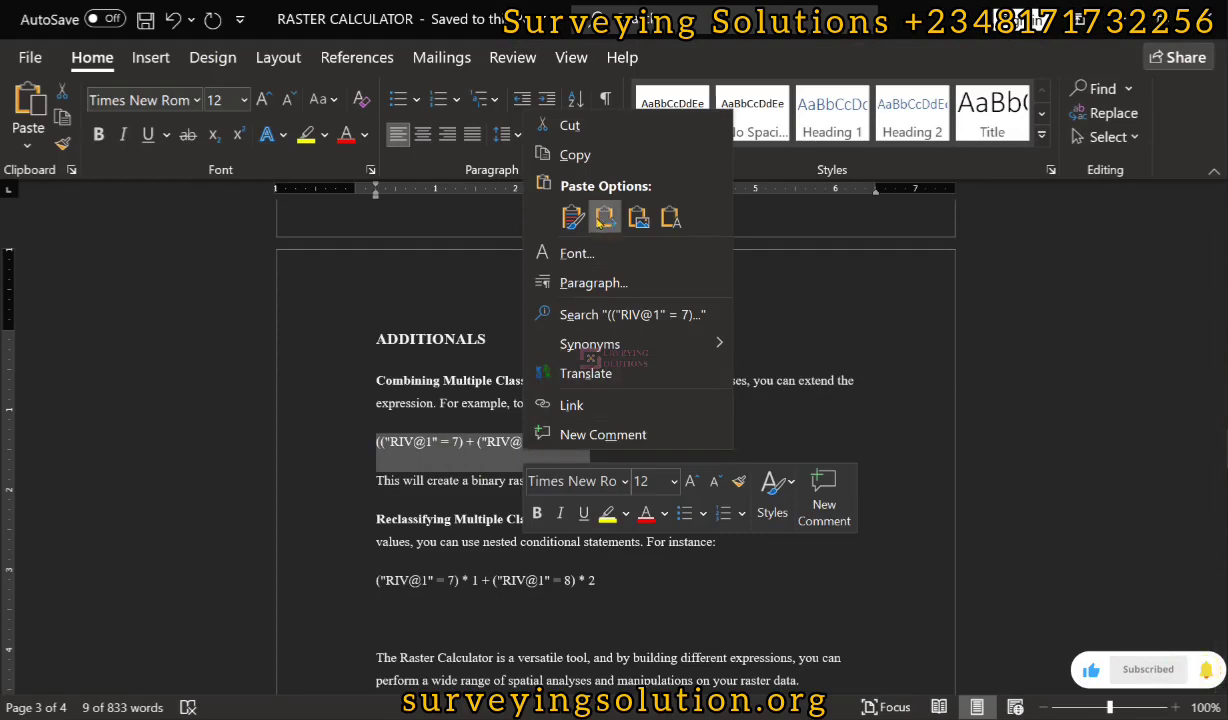
{"action": "left_click", "coordinate": [603, 215]}
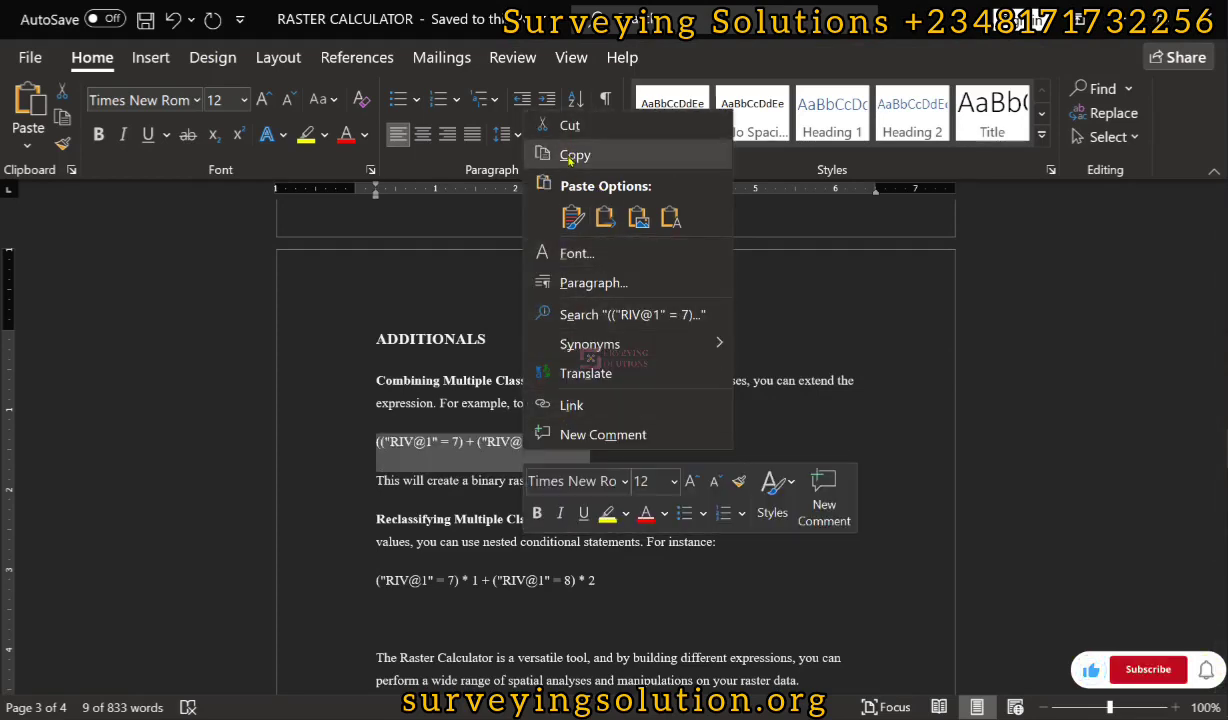
{"action": "left_click", "coordinate": [560, 153]}
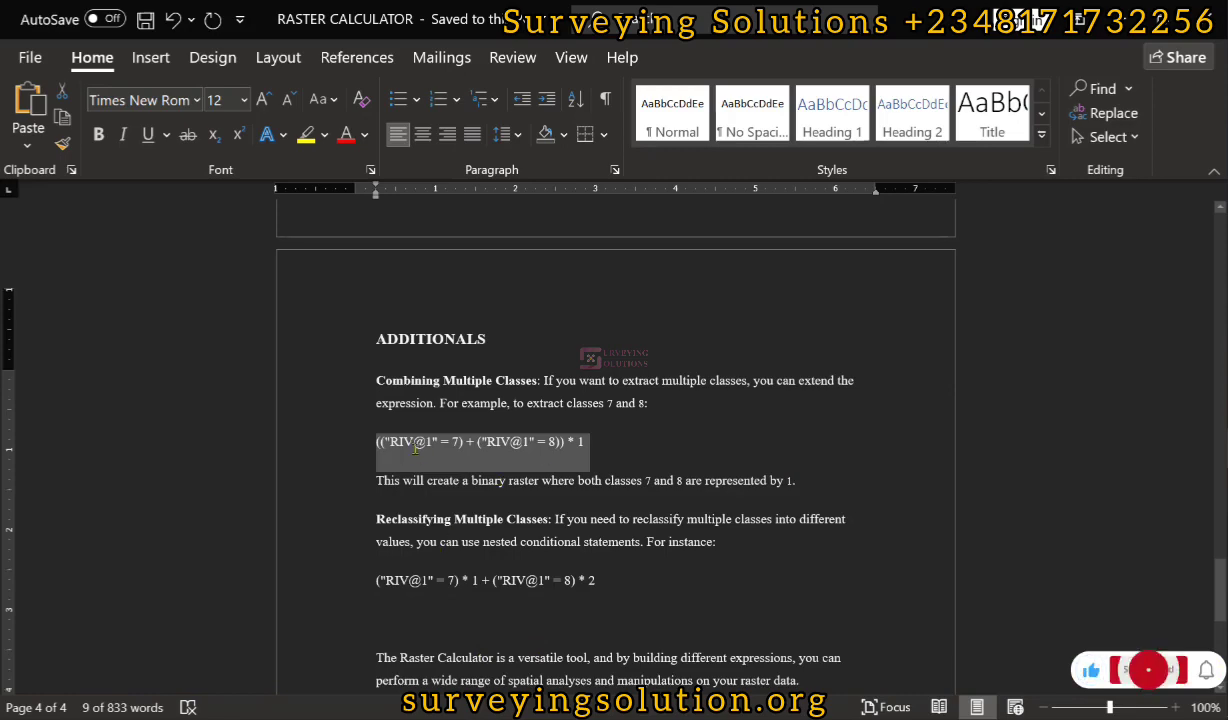
Reread the explanation of the single-class expression and return to the Combining Multiple Classes section
{"action": "scroll", "coordinate": [424, 441], "scroll_direction": "up", "scroll_amount": 4}
{"action": "scroll", "coordinate": [424, 441], "scroll_direction": "up", "scroll_amount": 10}
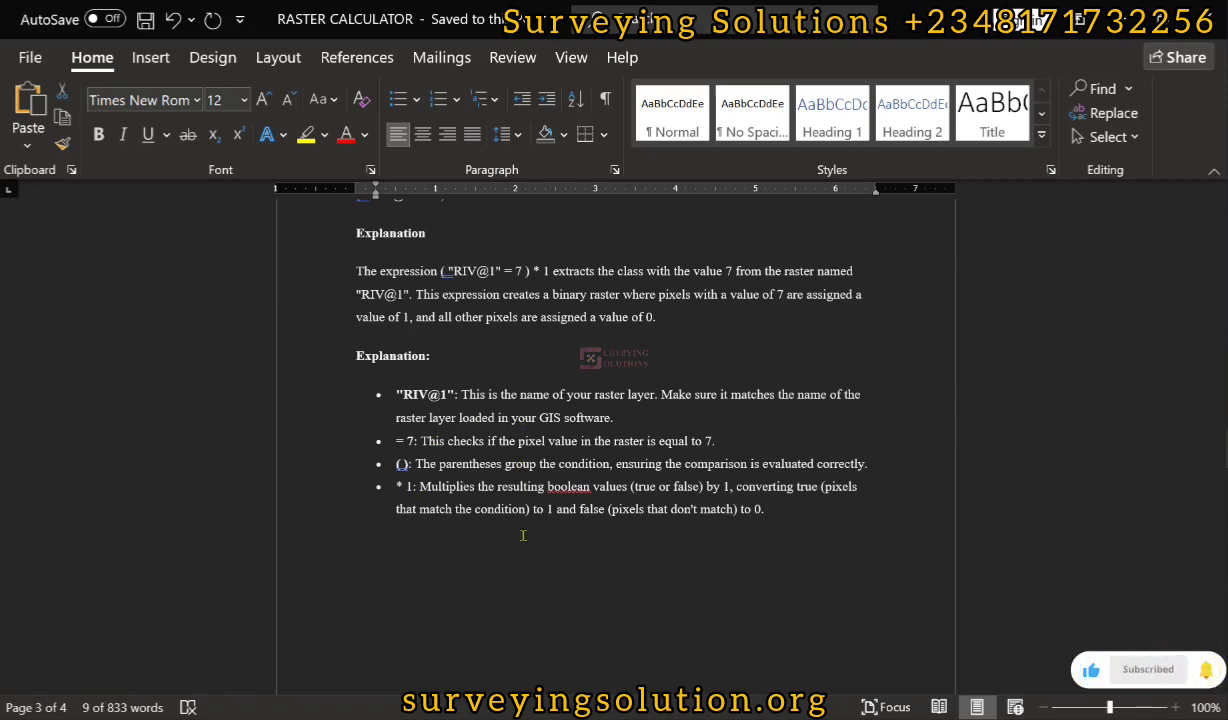
{"action": "scroll", "coordinate": [522, 537], "scroll_direction": "down", "scroll_amount": 8}
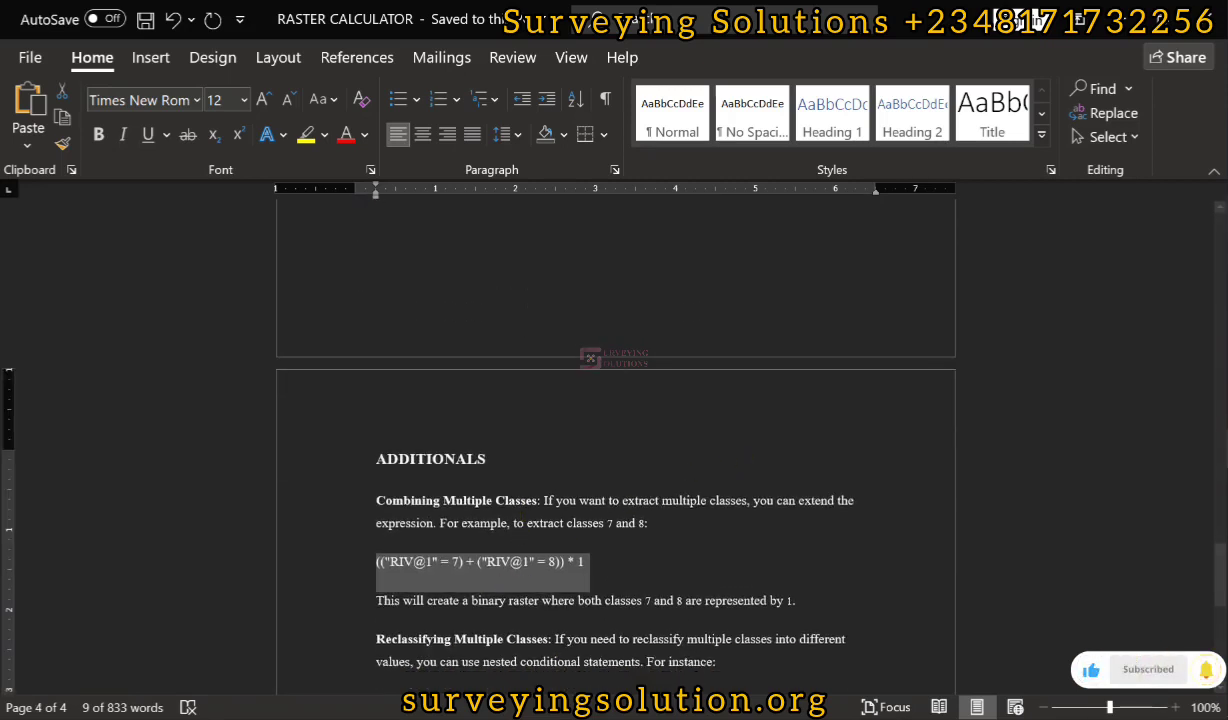
Switch to QGIS and enter the copied expression in the Raster Calculator, changing it to (("RIV@1" = 7) + ("RIV@1" = 1)) * 1
{"action": "key", "text": "alt+Tab"}
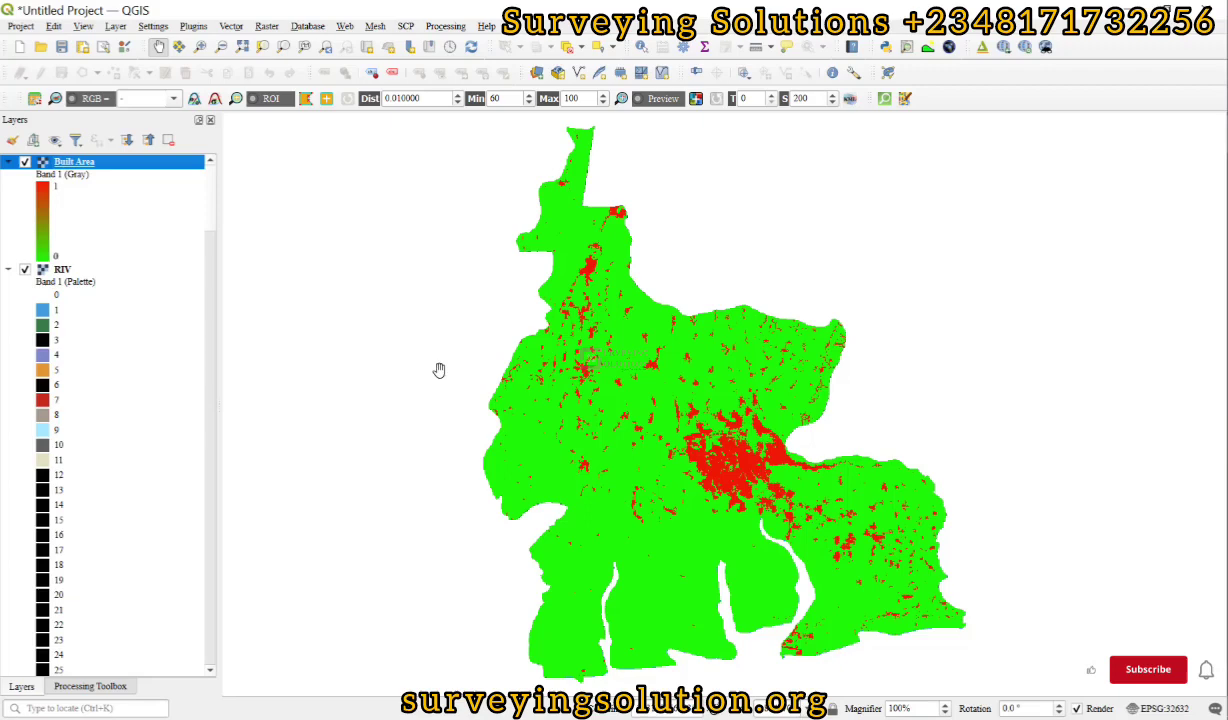
{"action": "left_click", "coordinate": [267, 27]}
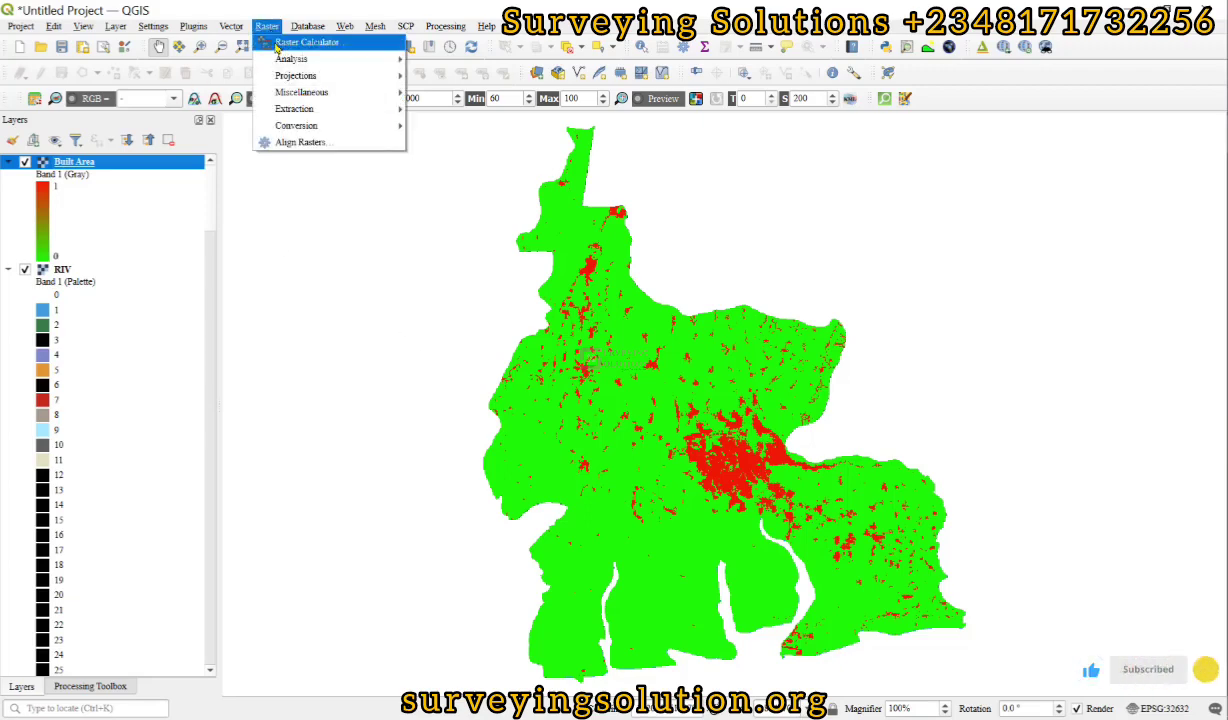
{"action": "left_click", "coordinate": [305, 42]}
{"action": "left_click", "coordinate": [351, 522]}
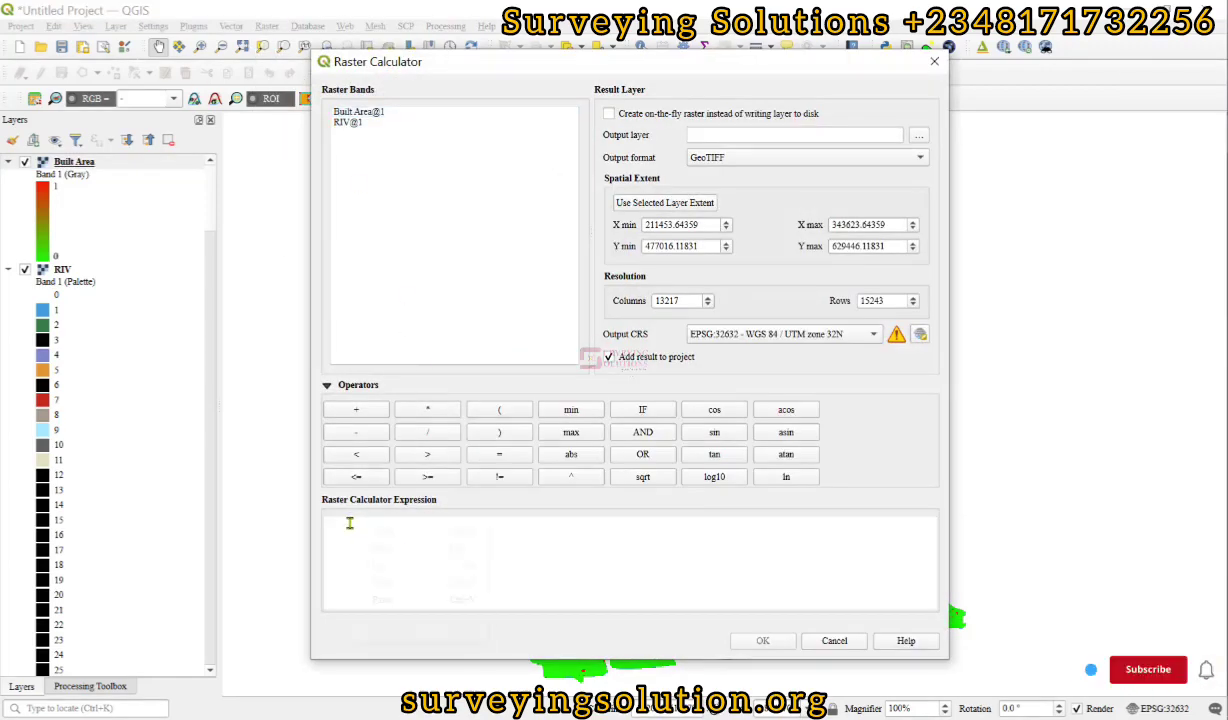
{"action": "right_click", "coordinate": [349, 523]}
{"action": "left_click", "coordinate": [378, 598]}
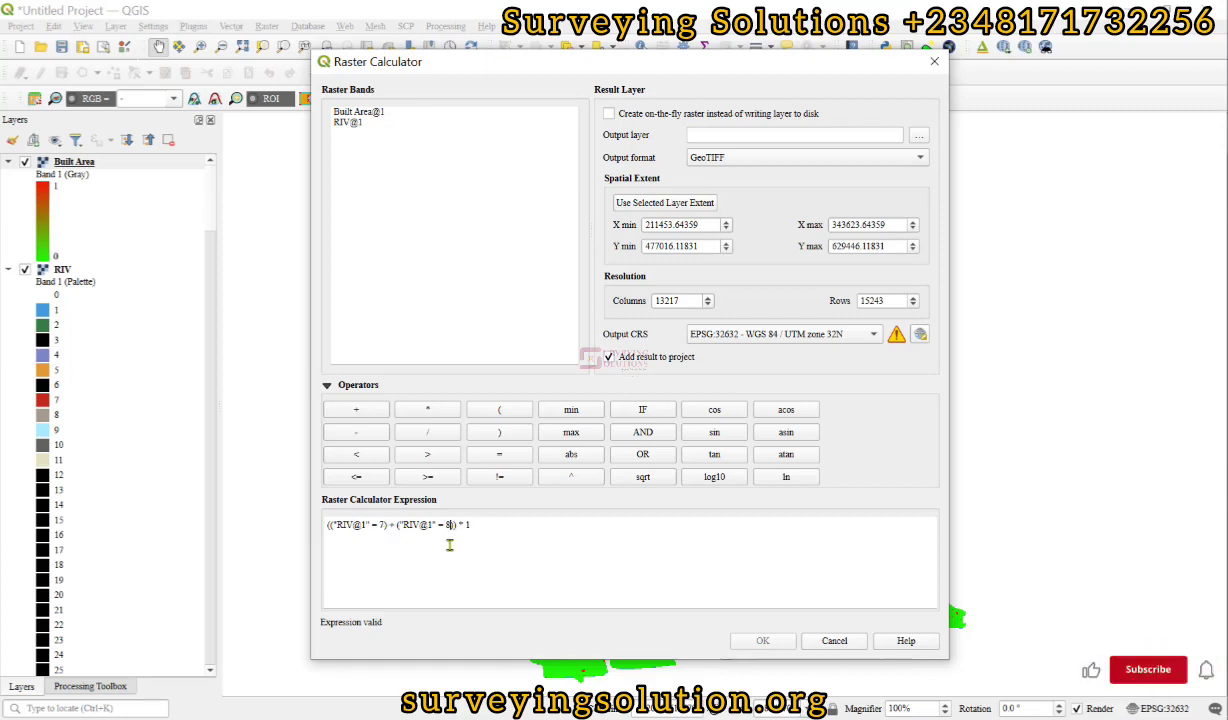
{"action": "type", "text": "1"}
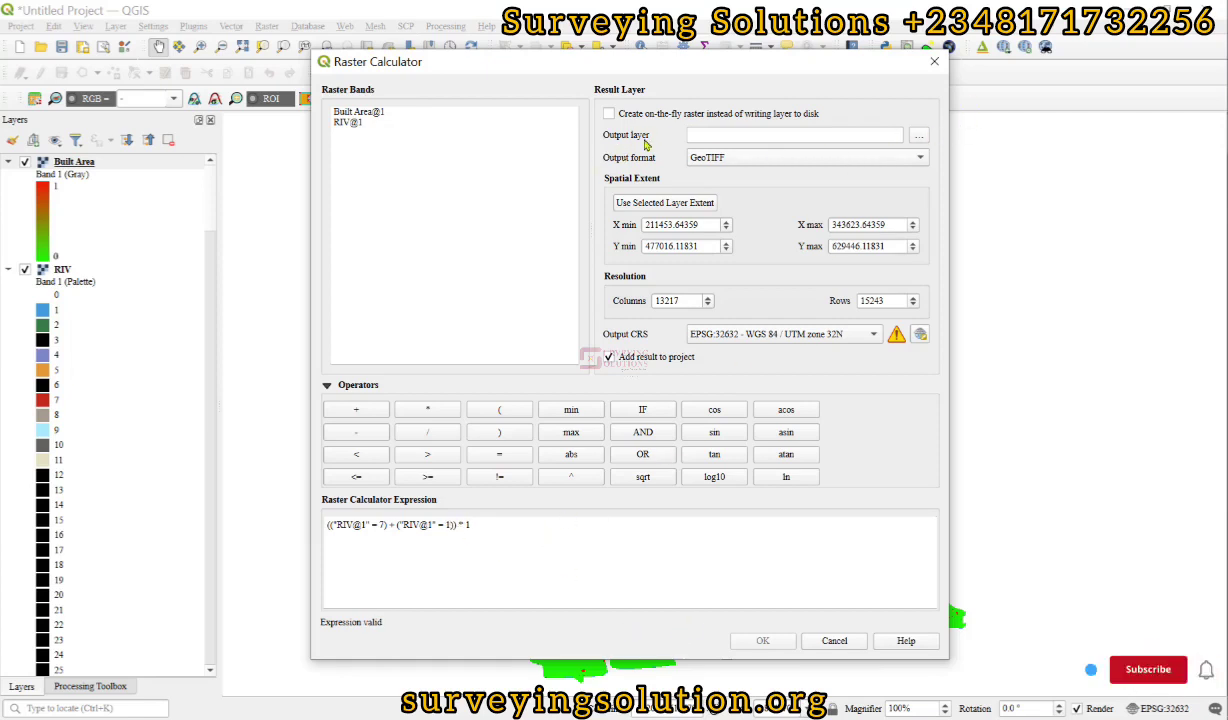
Set the output layer to Built Area et Water in the OUTPUT folder and run the calculation
{"action": "left_click", "coordinate": [919, 135]}
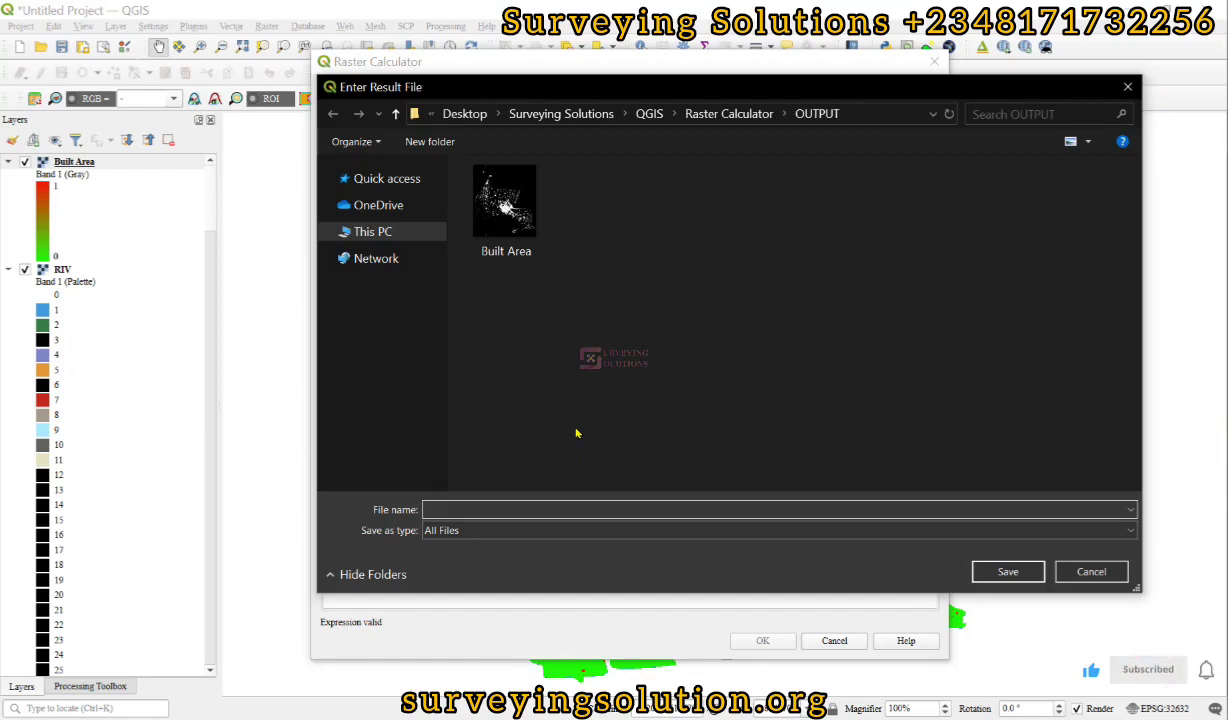
{"action": "left_click", "coordinate": [502, 255]}
{"action": "left_click", "coordinate": [487, 508]}
{"action": "type", "text": "ea e"}
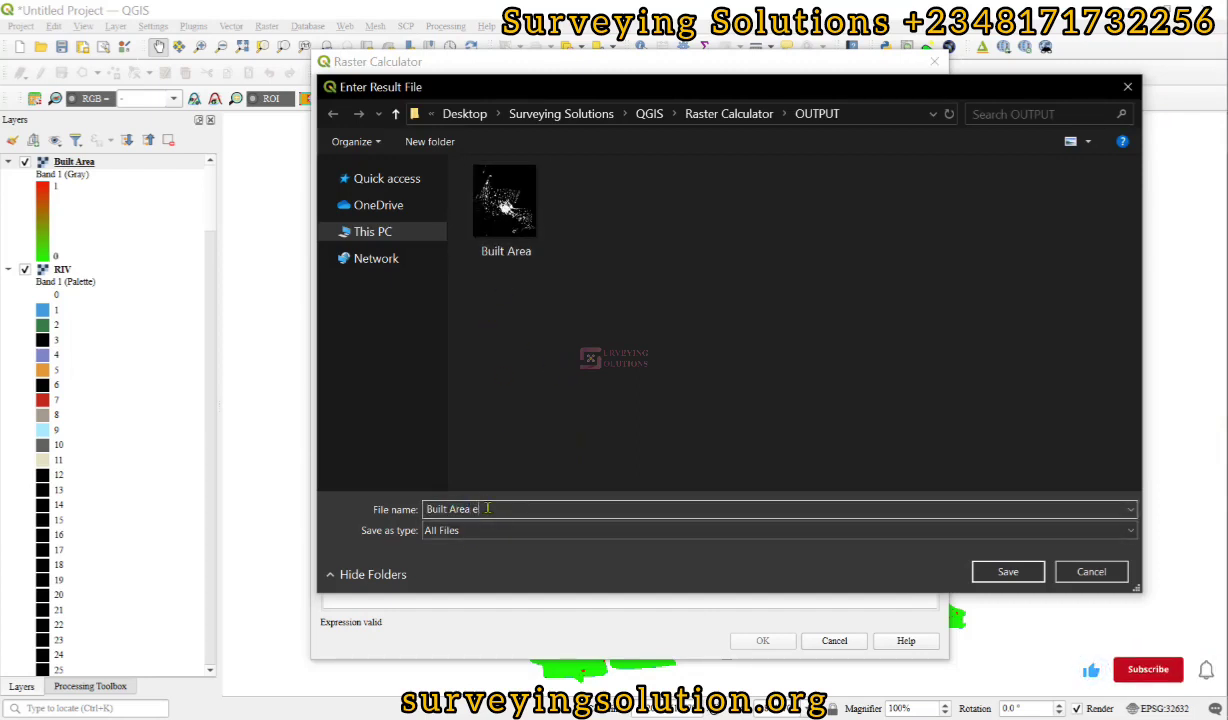
{"action": "type", "text": "t Water"}
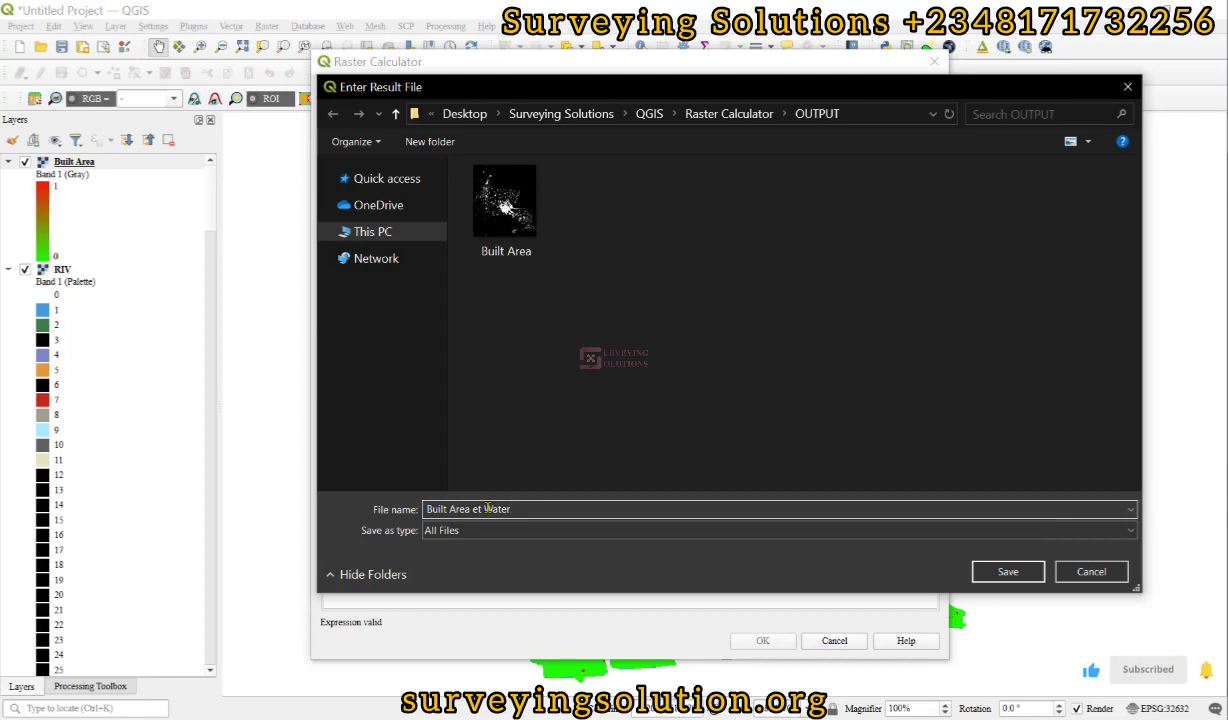
{"action": "left_click", "coordinate": [1007, 571]}
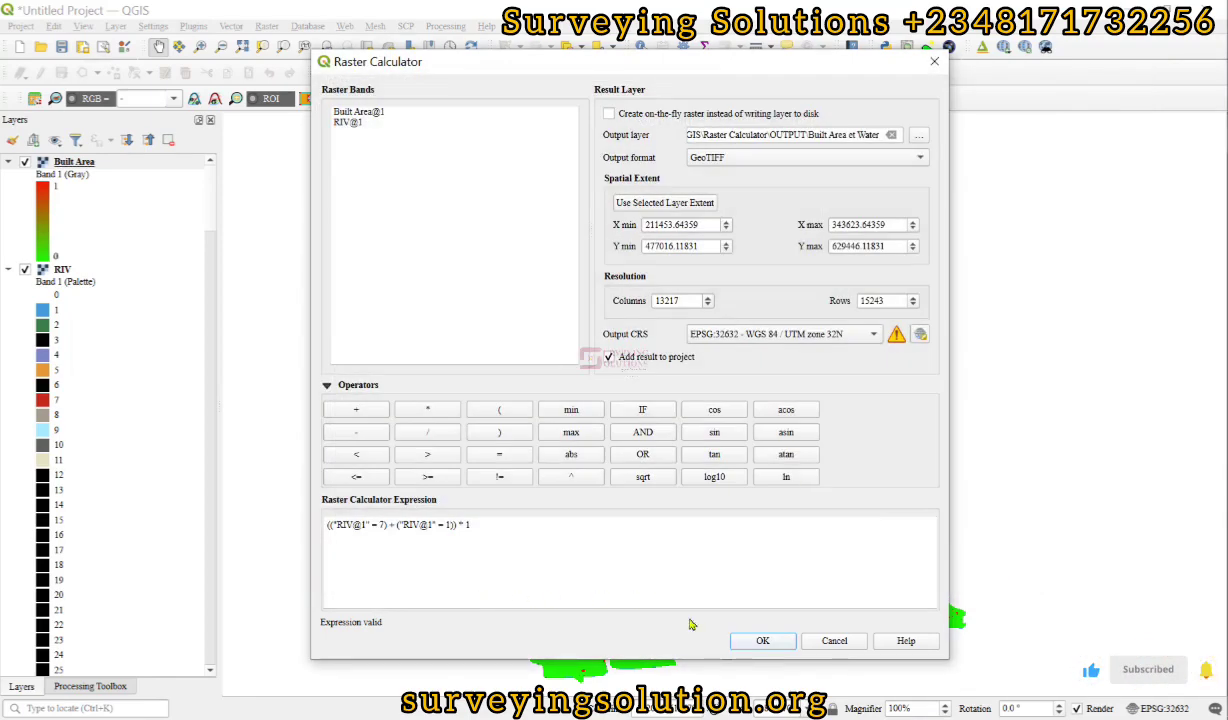
{"action": "left_click", "coordinate": [756, 641]}
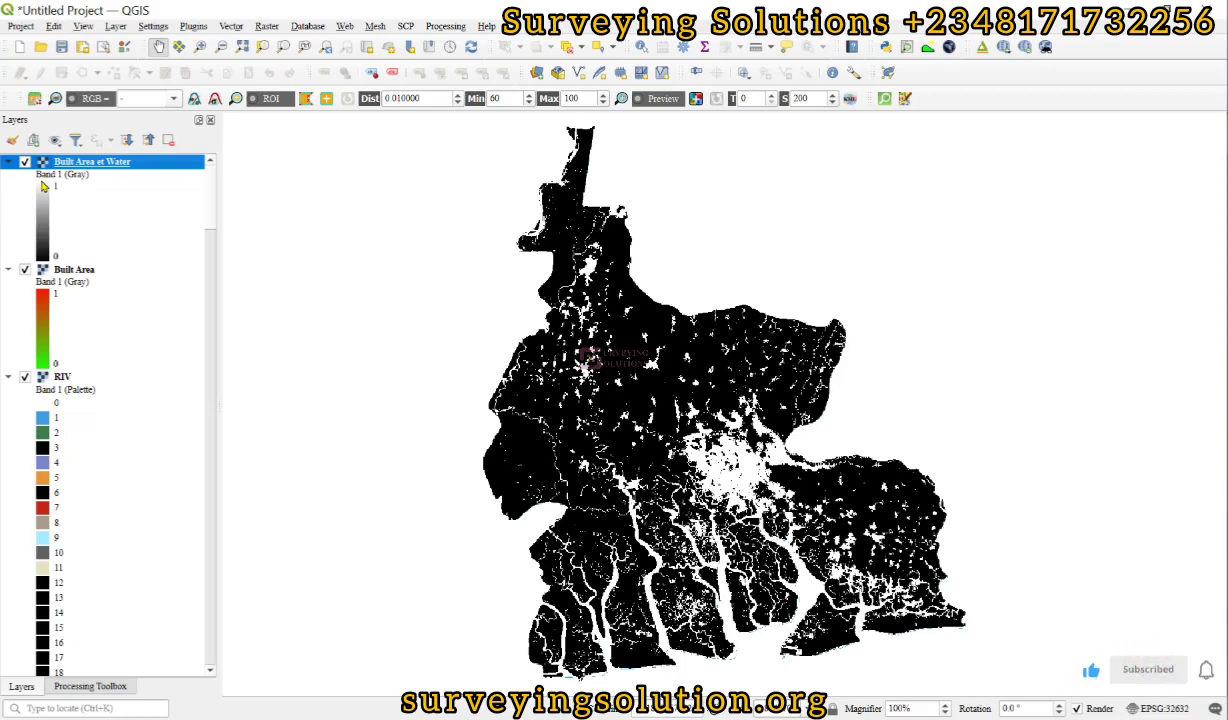
Set the Built Area et Water layer's symbology to Singleband pseudocolor in Equal Interval mode with 3 classes
{"action": "double_click", "coordinate": [72, 163]}
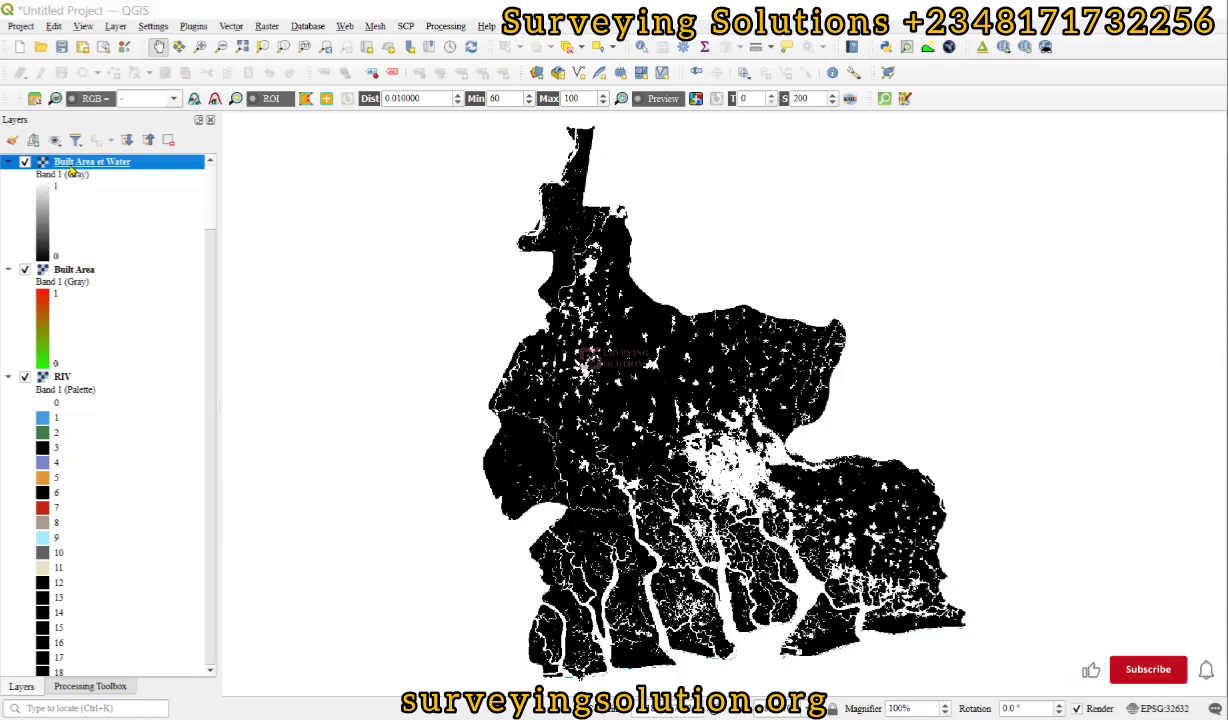
{"action": "left_click", "coordinate": [491, 139]}
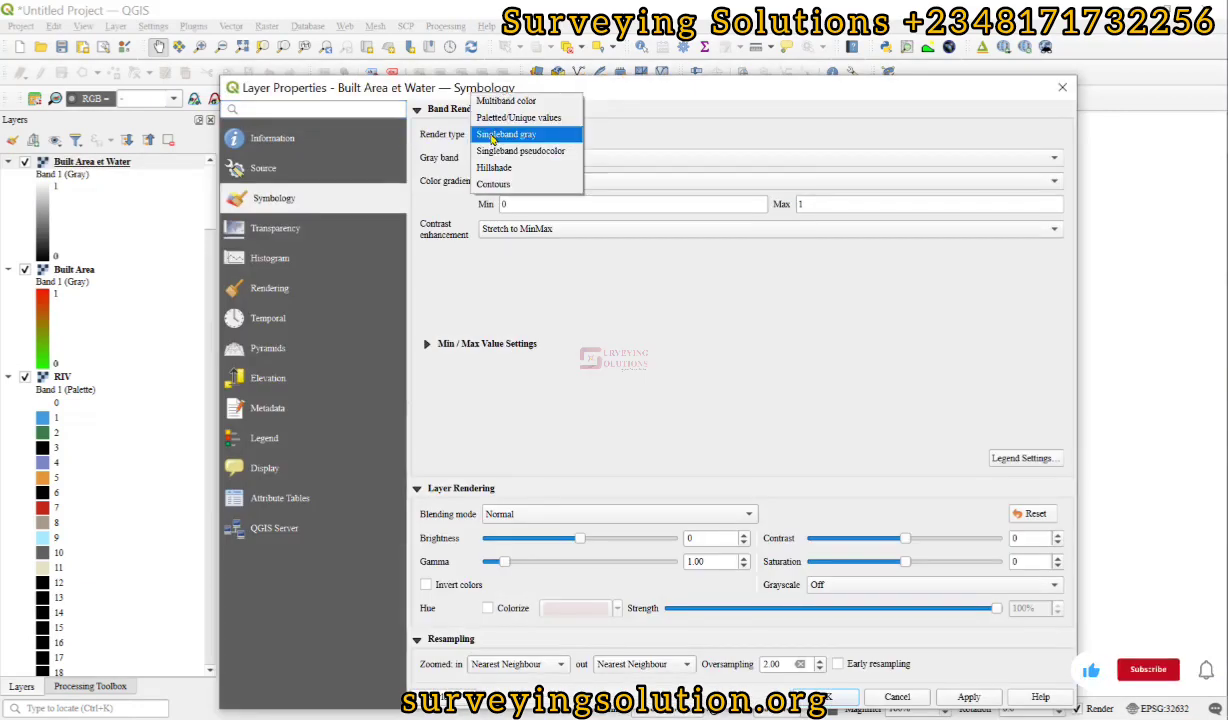
{"action": "left_click", "coordinate": [507, 153]}
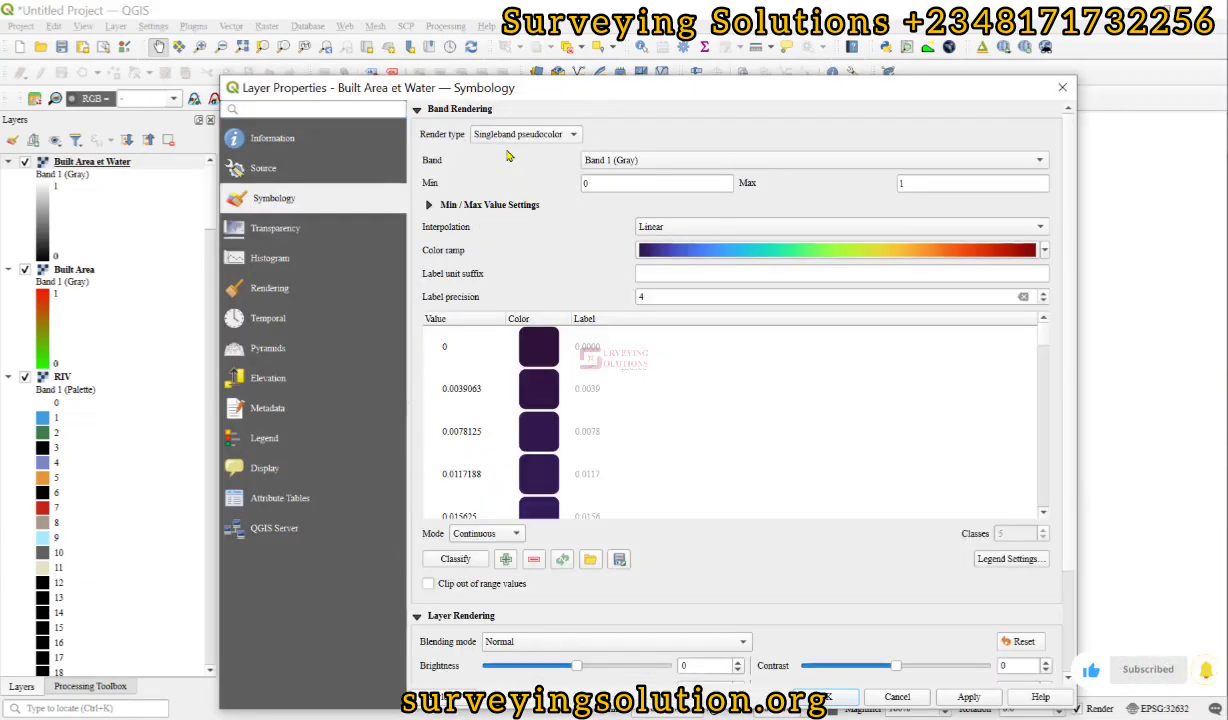
{"action": "left_click", "coordinate": [472, 533]}
{"action": "left_click", "coordinate": [479, 551]}
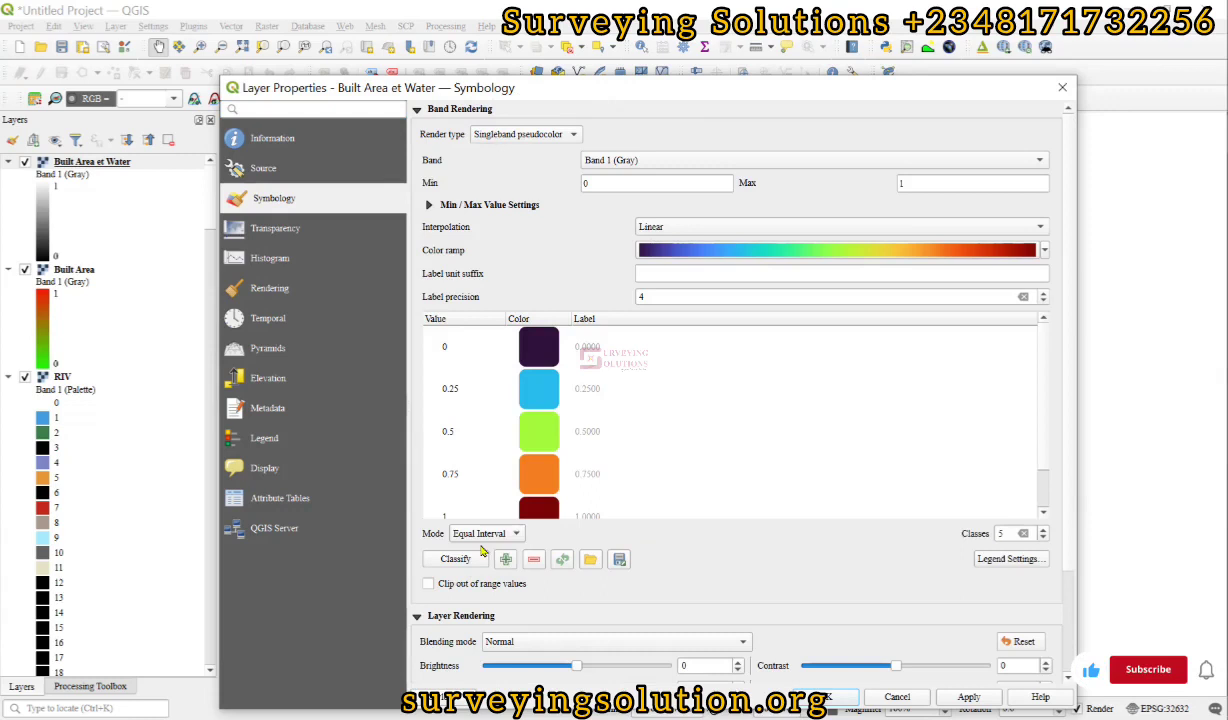
{"action": "left_click", "coordinate": [1043, 538]}
{"action": "left_click", "coordinate": [1043, 538]}
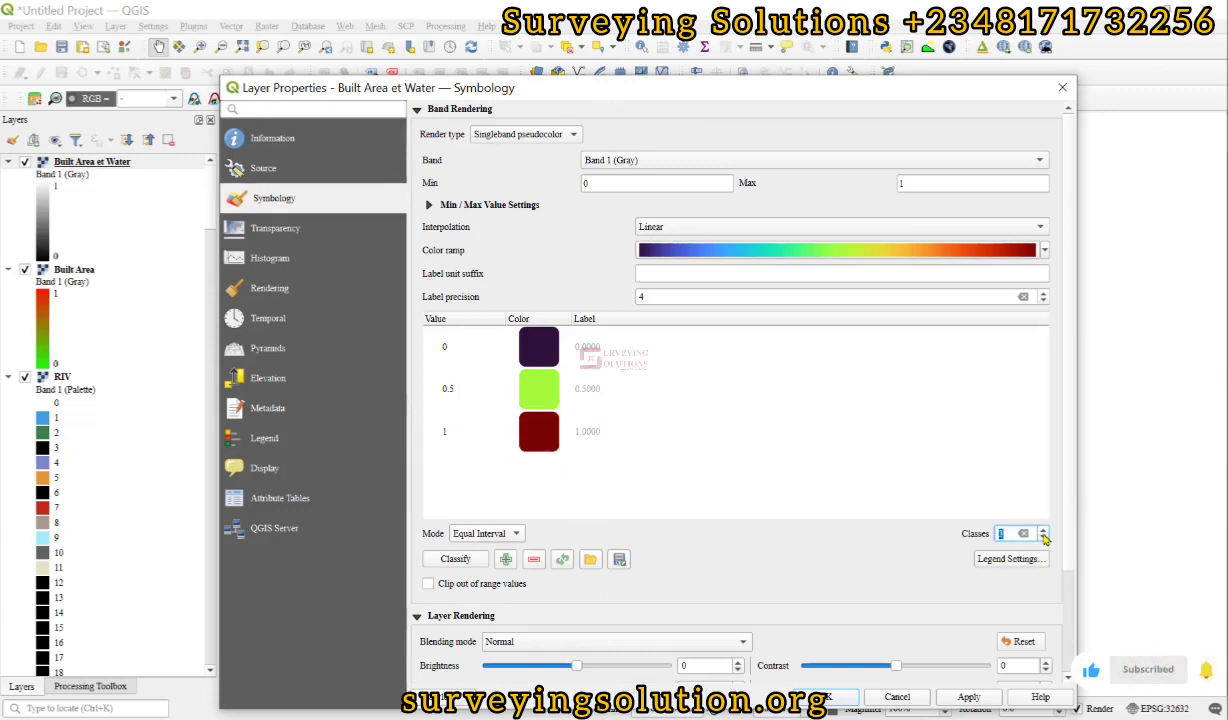
{"action": "left_click", "coordinate": [1043, 538]}
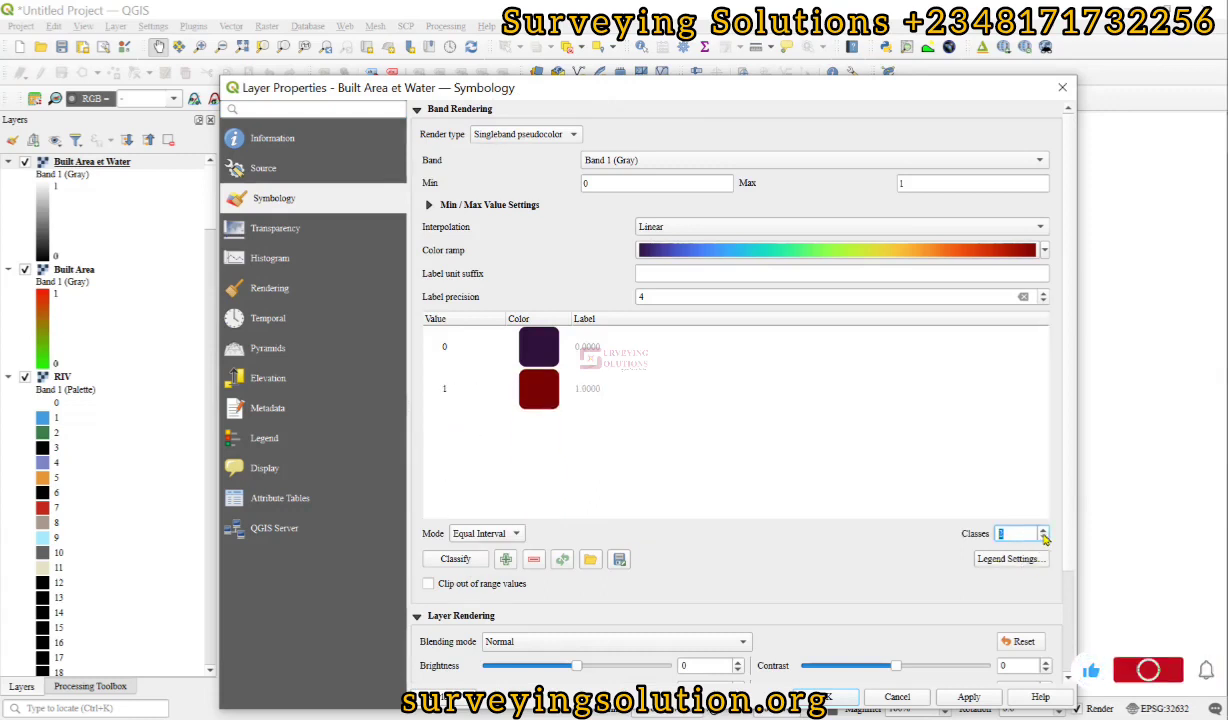
{"action": "left_click", "coordinate": [1045, 531]}
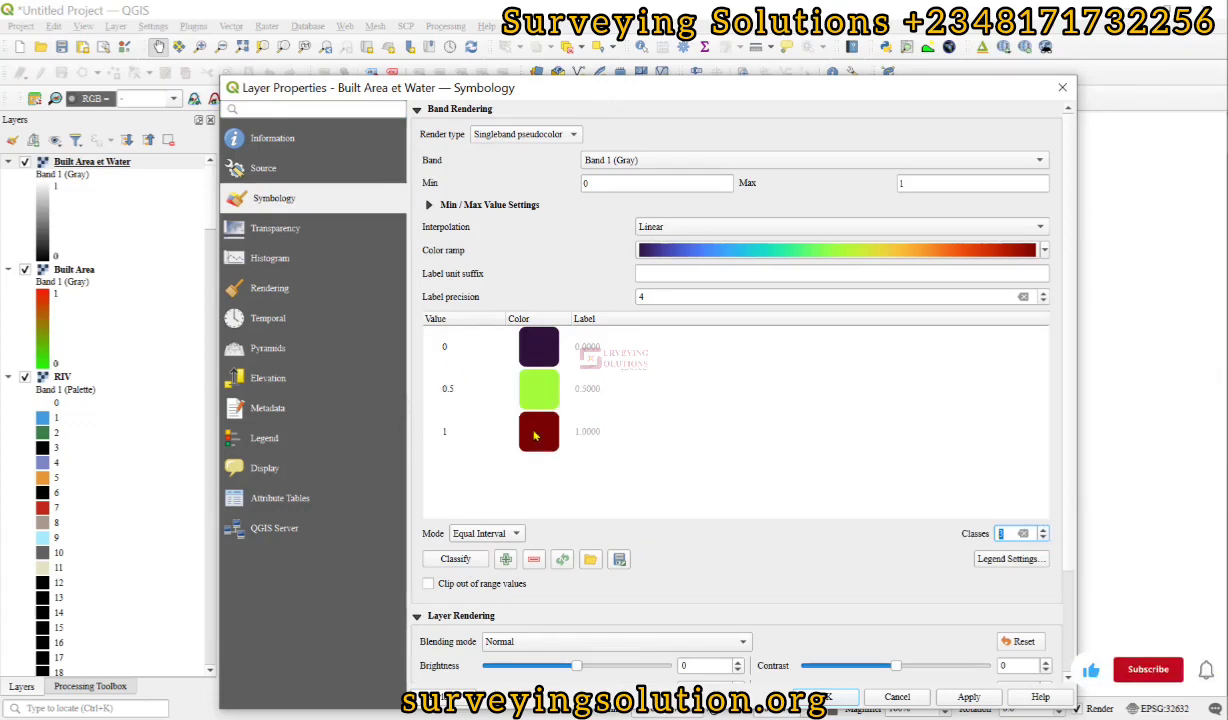
Change the color of the value 1 class to bright red (#f60202)
{"action": "double_click", "coordinate": [535, 435]}
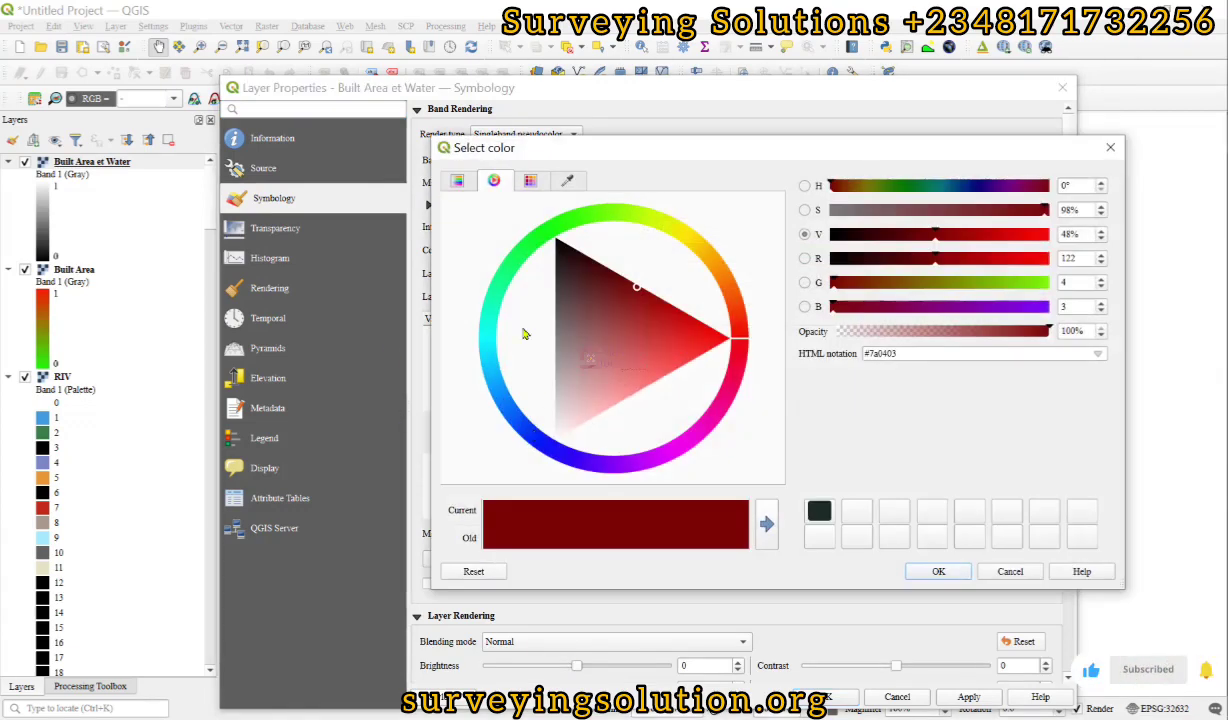
{"action": "left_click", "coordinate": [716, 337]}
{"action": "left_click", "coordinate": [718, 341]}
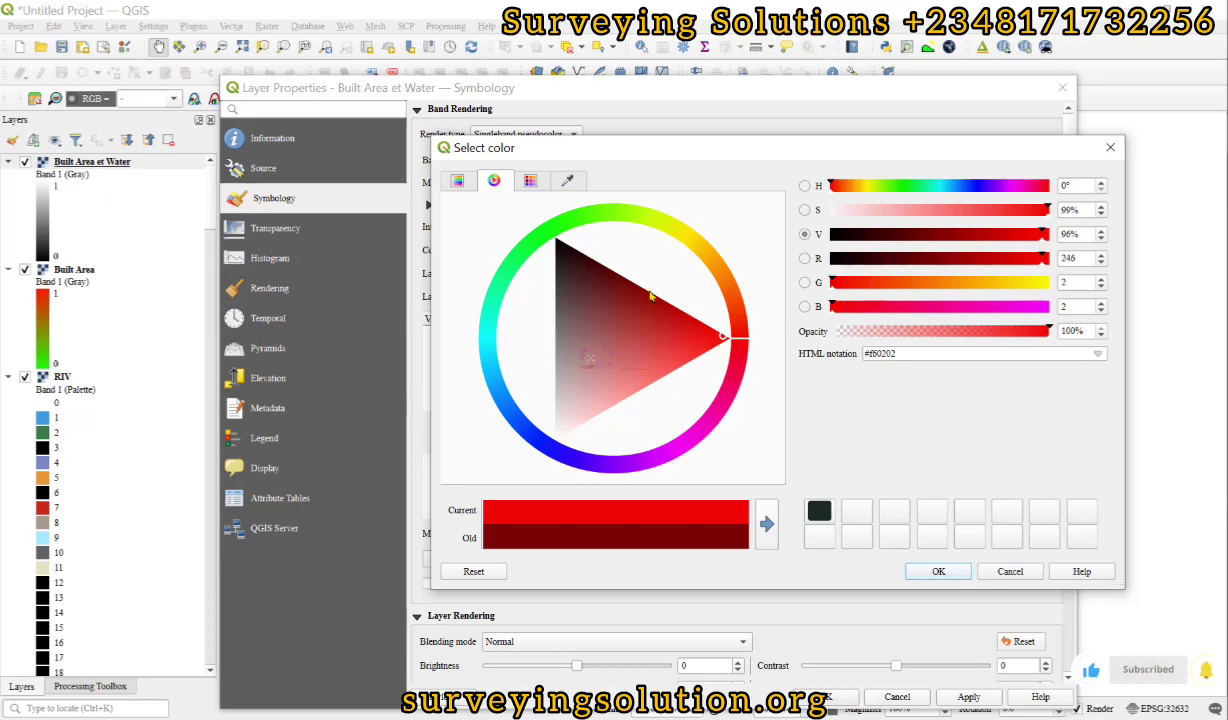
{"action": "left_click", "coordinate": [939, 572]}
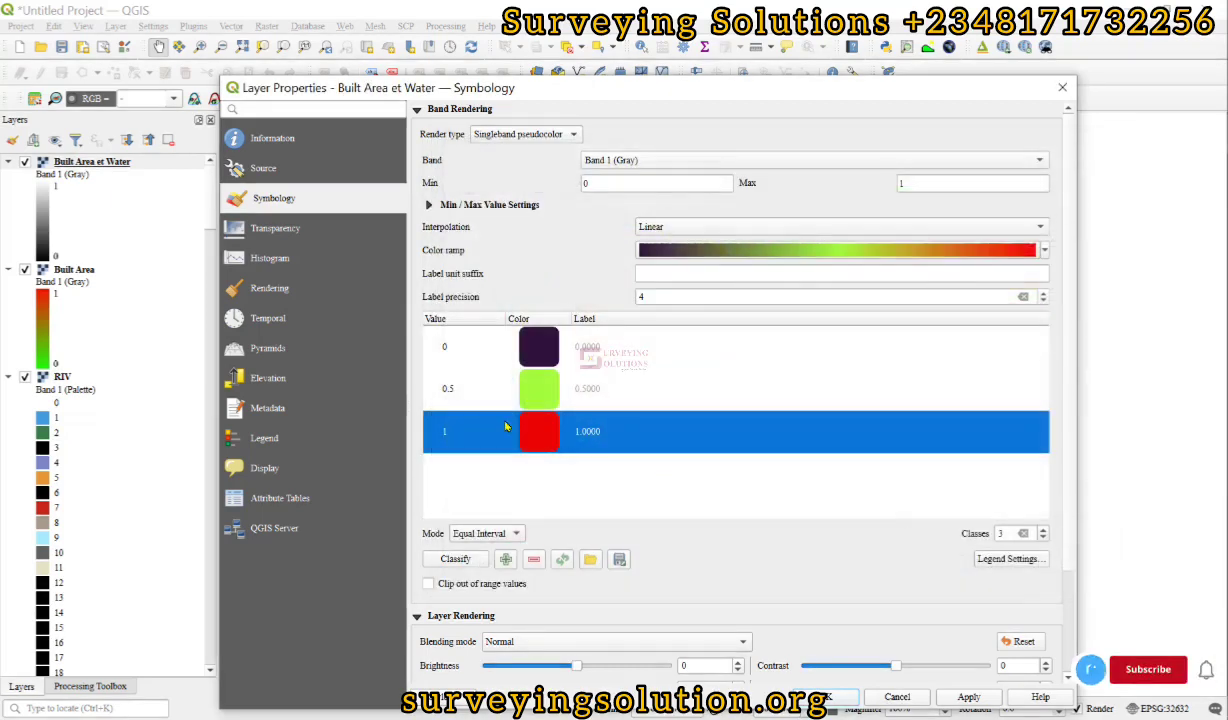
Change the color of the value 0 class to blue (#0d24fa) and apply the symbology with 2 classes
{"action": "left_click", "coordinate": [543, 349]}
{"action": "double_click", "coordinate": [543, 349]}
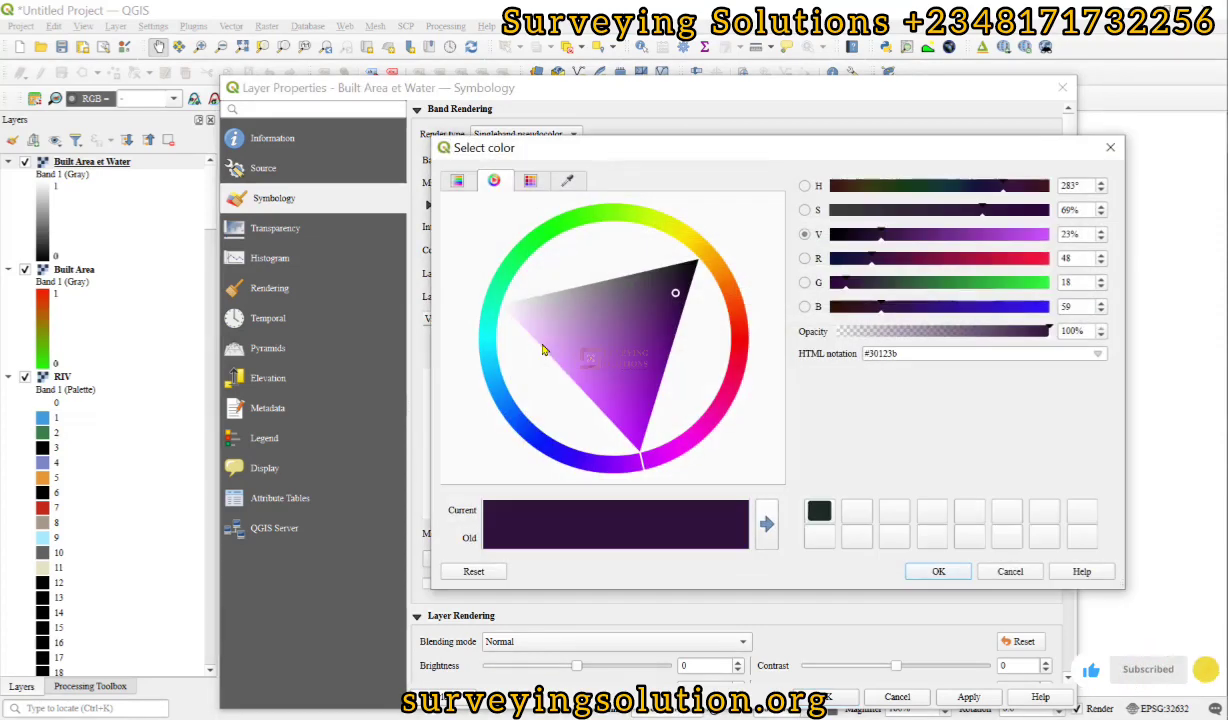
{"action": "left_click", "coordinate": [563, 228]}
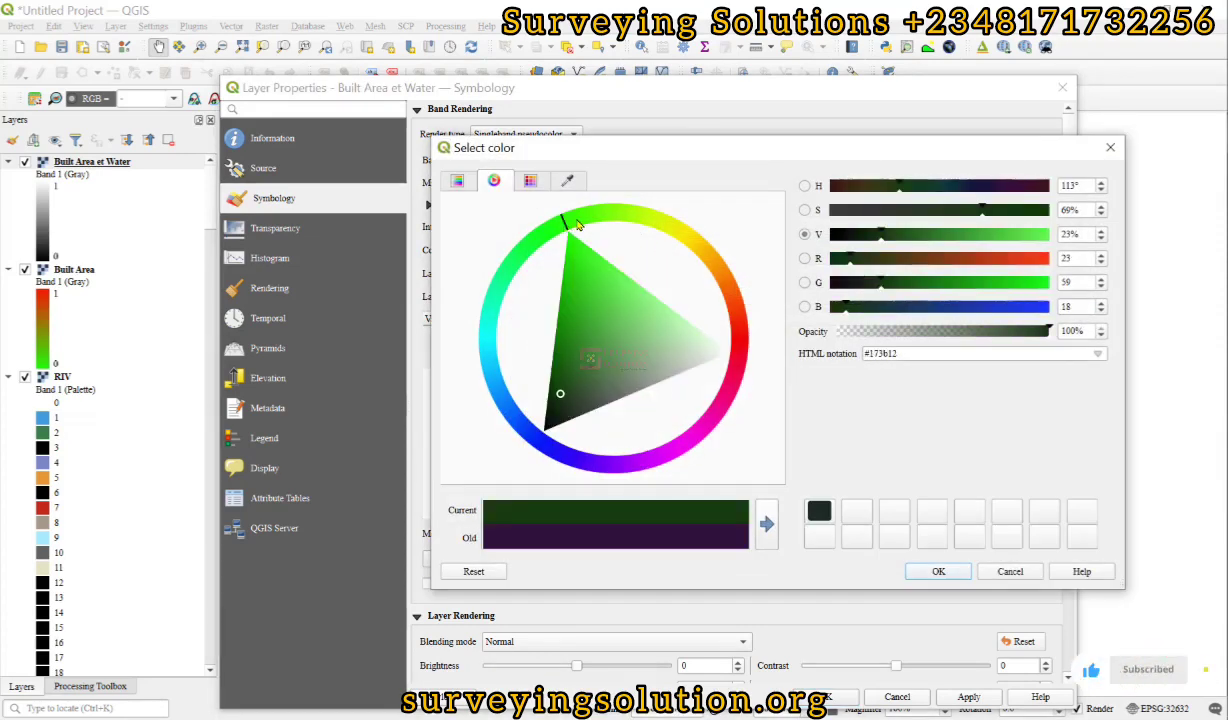
{"action": "left_click", "coordinate": [545, 441]}
{"action": "left_click", "coordinate": [557, 403]}
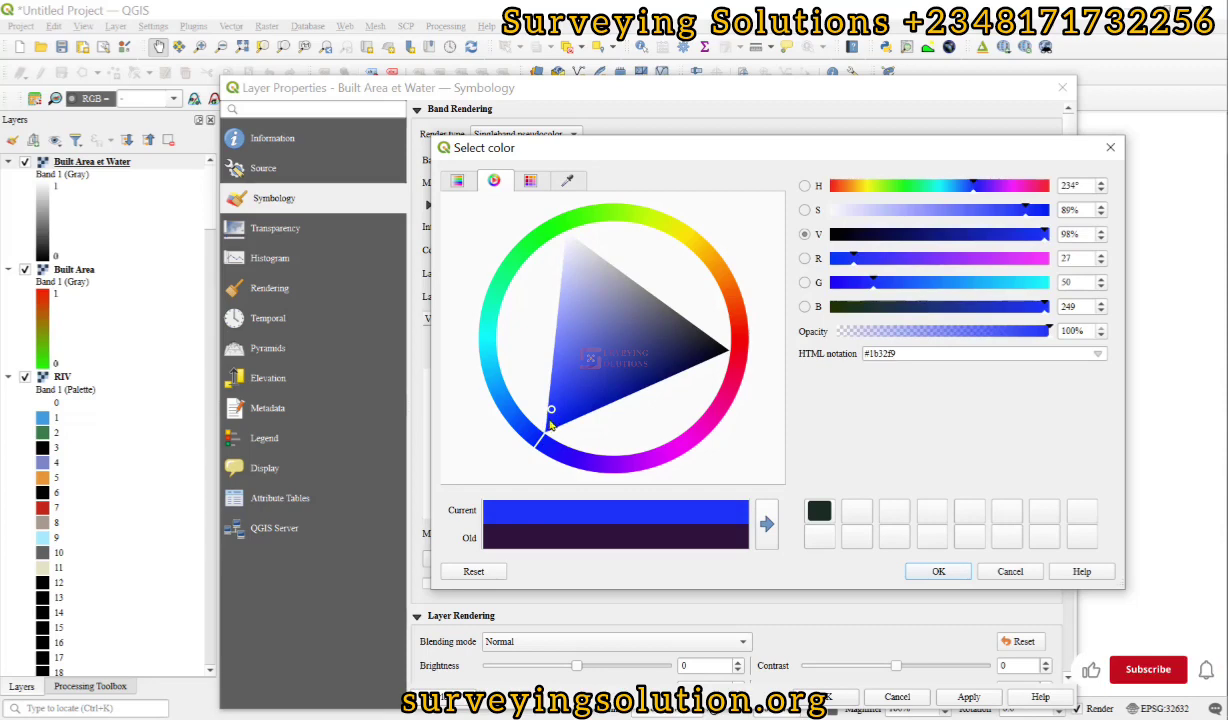
{"action": "left_click", "coordinate": [550, 421]}
{"action": "left_click", "coordinate": [551, 425]}
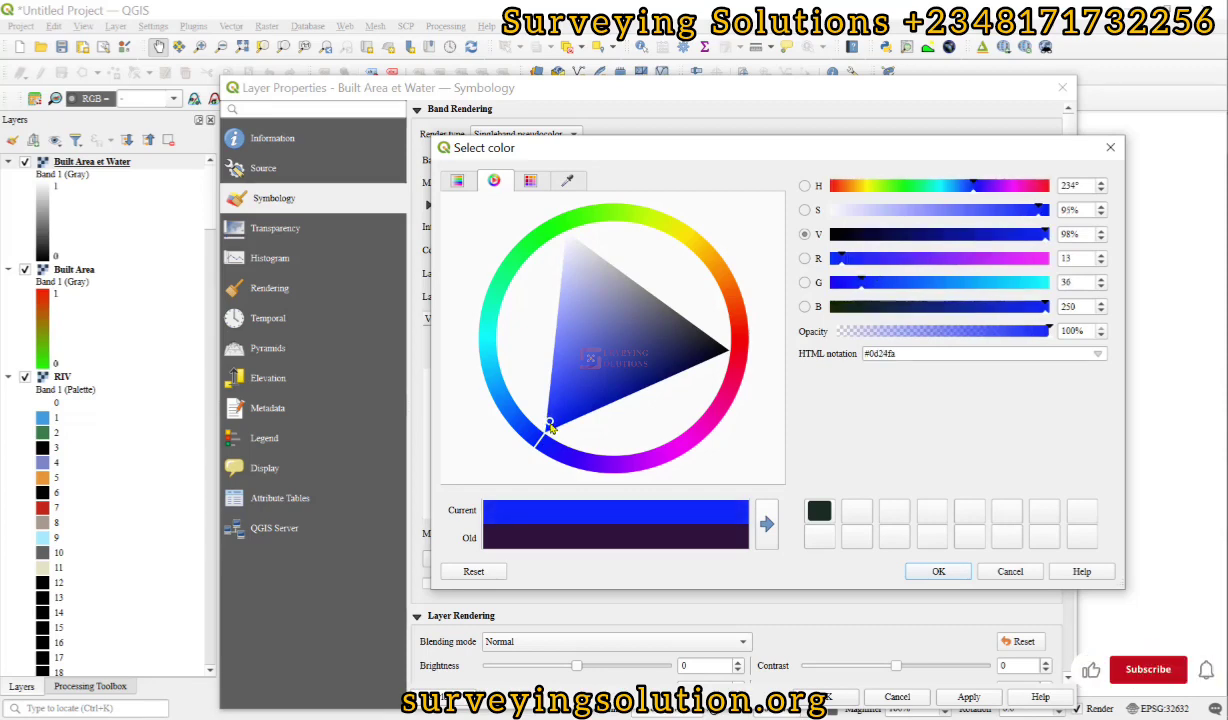
{"action": "left_click", "coordinate": [923, 575]}
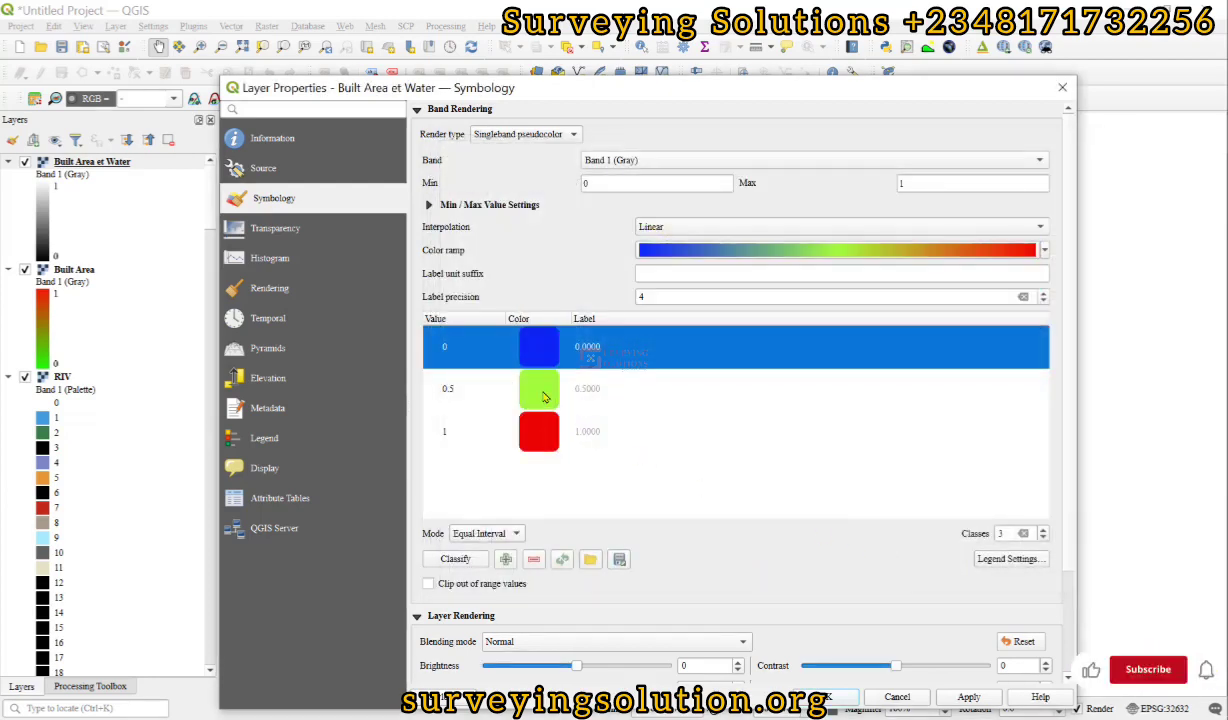
{"action": "left_click", "coordinate": [1044, 539]}
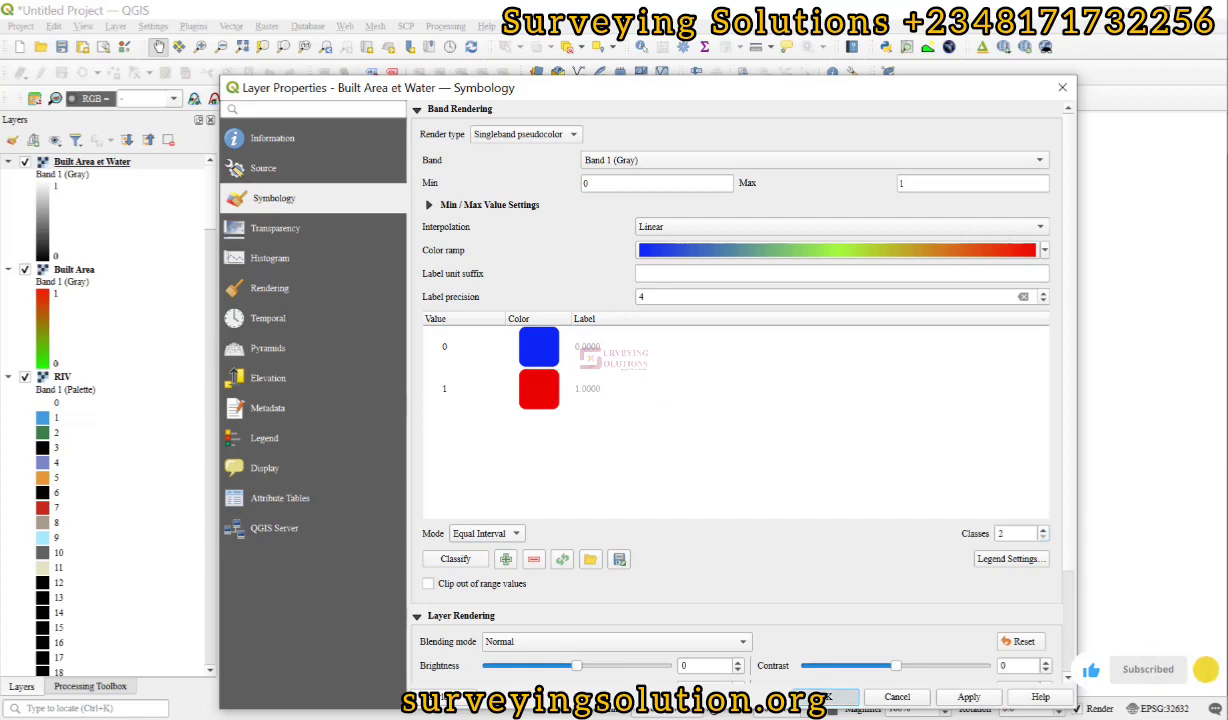
{"action": "left_click", "coordinate": [822, 696]}
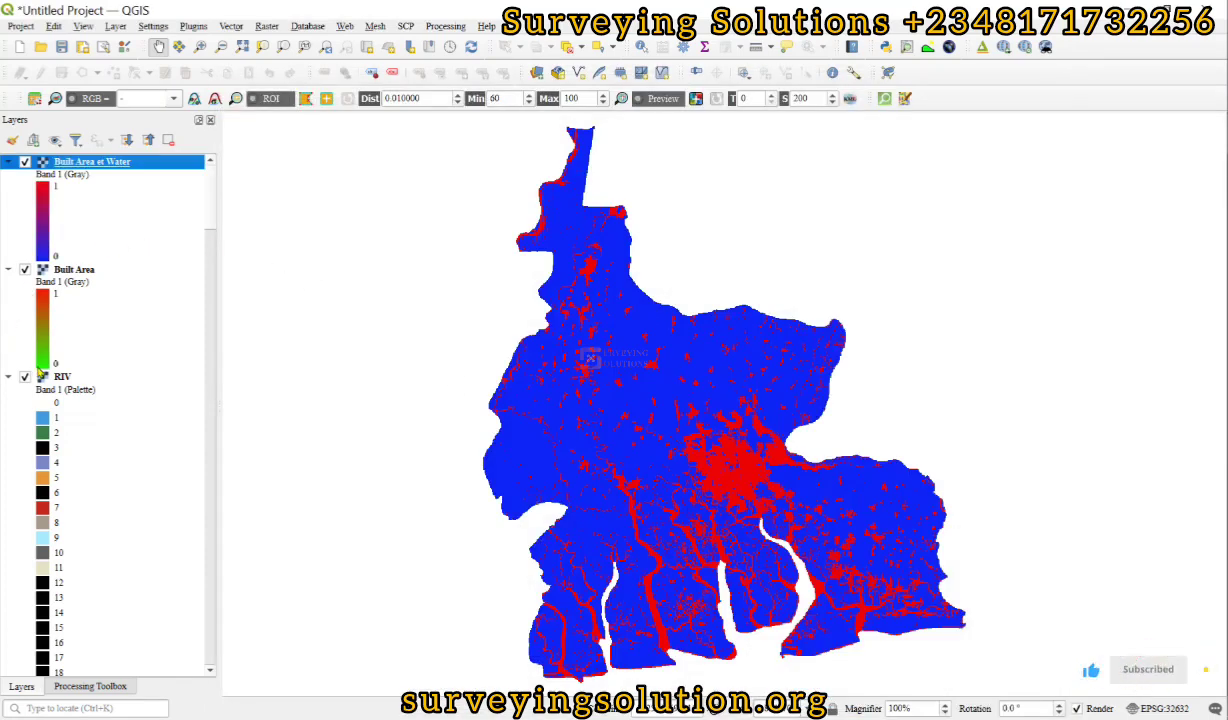
Hide the Built Area et Water and Built Area layers to compare them with RIV, and show Built Area again
{"action": "left_click", "coordinate": [25, 161]}
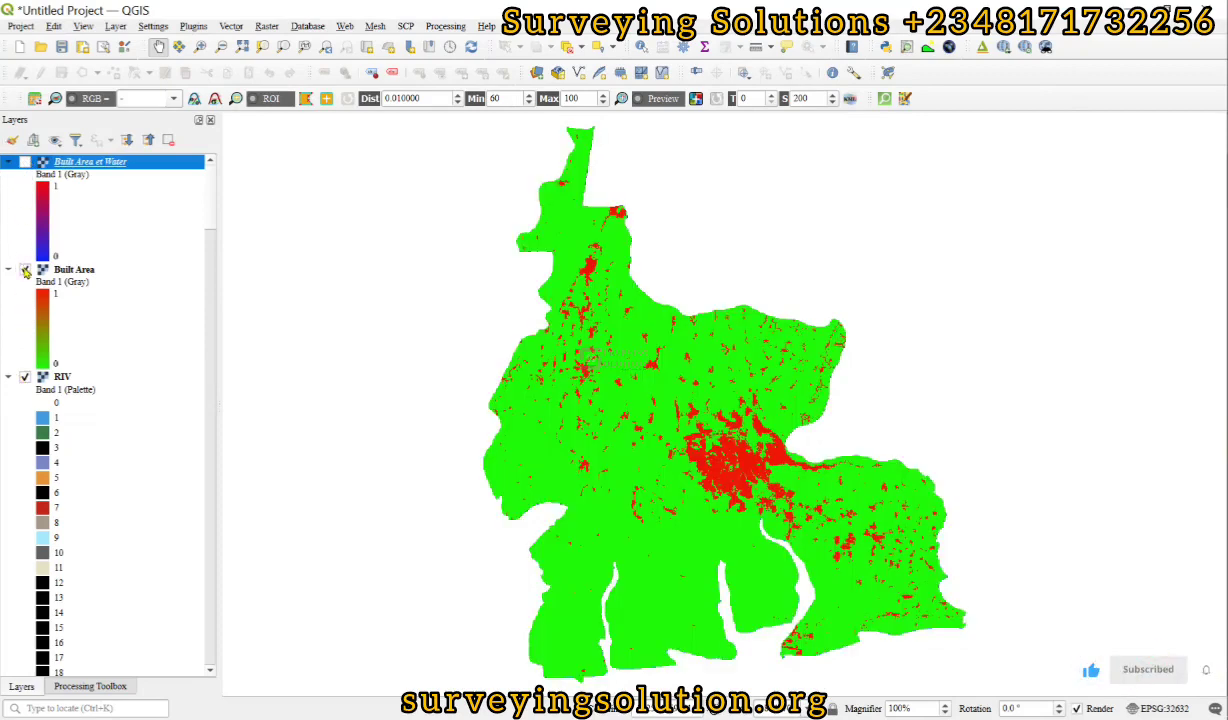
{"action": "left_click", "coordinate": [25, 269]}
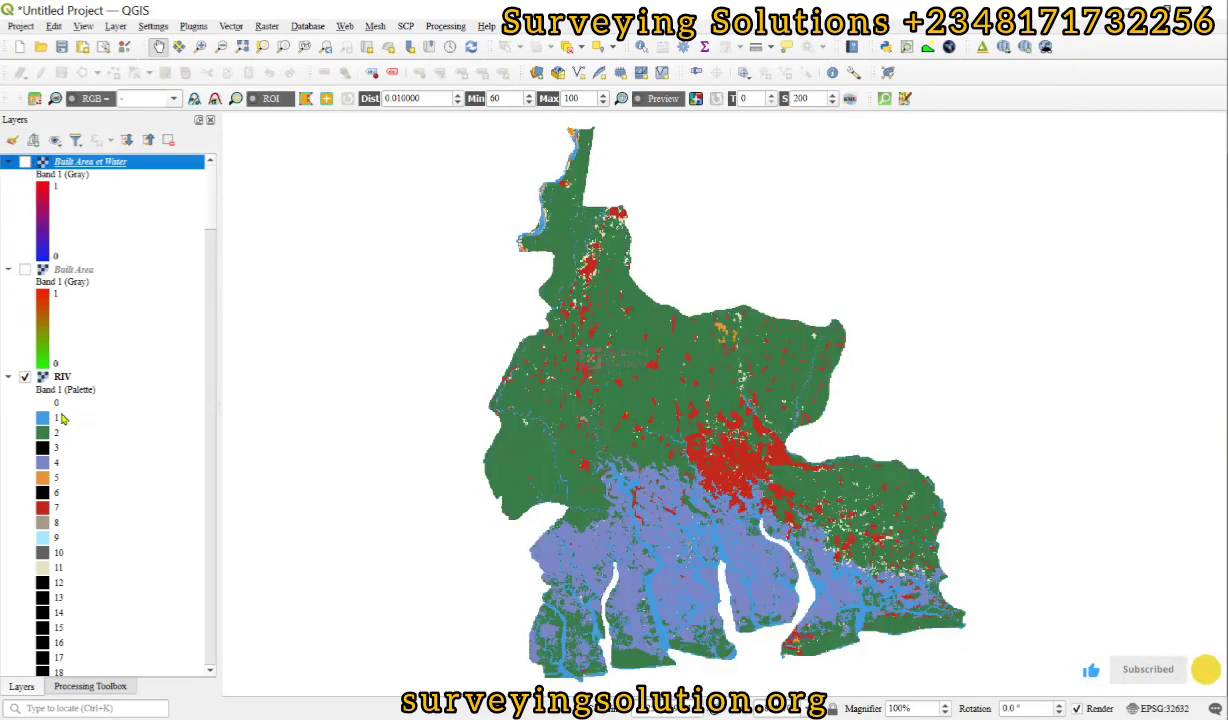
{"action": "left_click", "coordinate": [25, 269]}
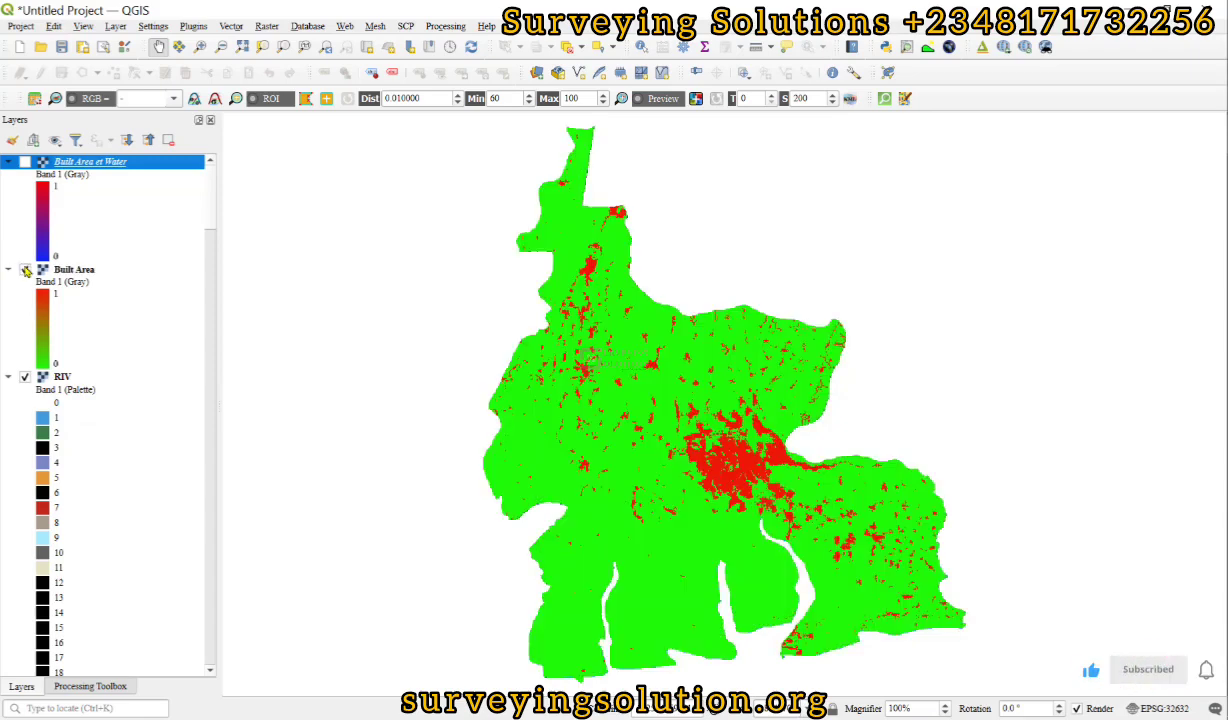
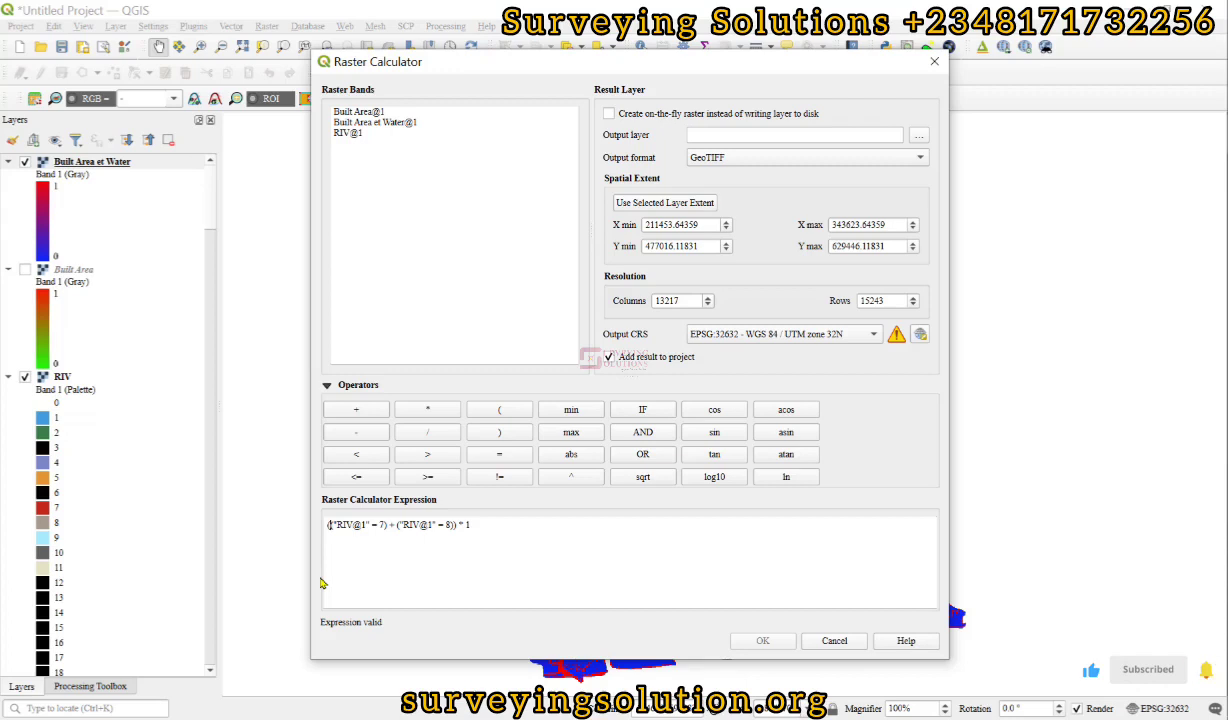
Remove the outer parentheses from the raster expression and multiply its first term, ("RIV@1" = 7), by 1
{"action": "key", "text": "BackSpace"}
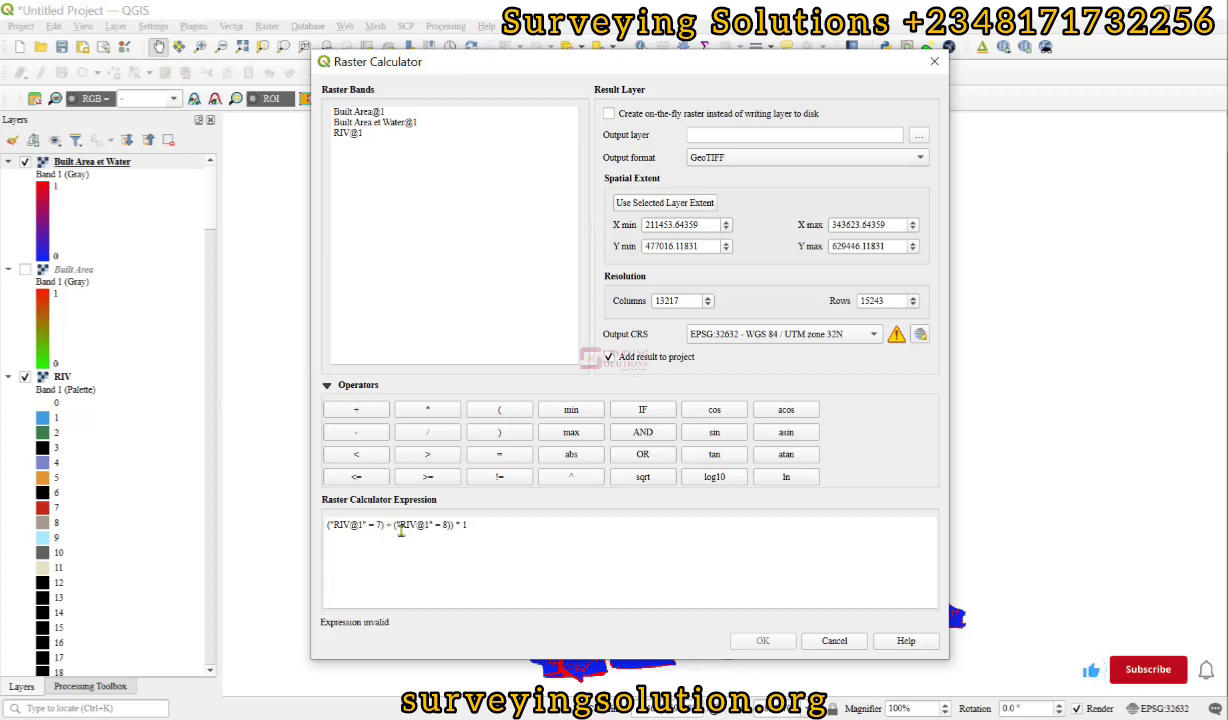
{"action": "left_click", "coordinate": [452, 551]}
{"action": "key", "text": "BackSpace"}
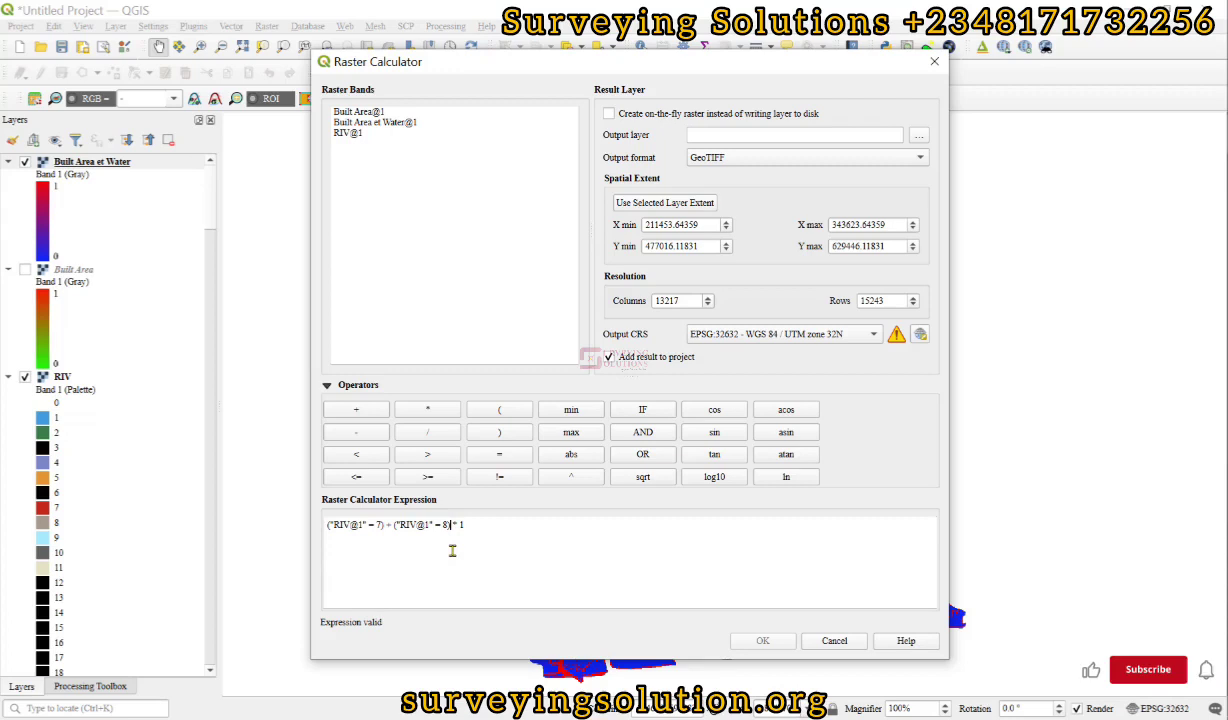
{"action": "left_click", "coordinate": [383, 524]}
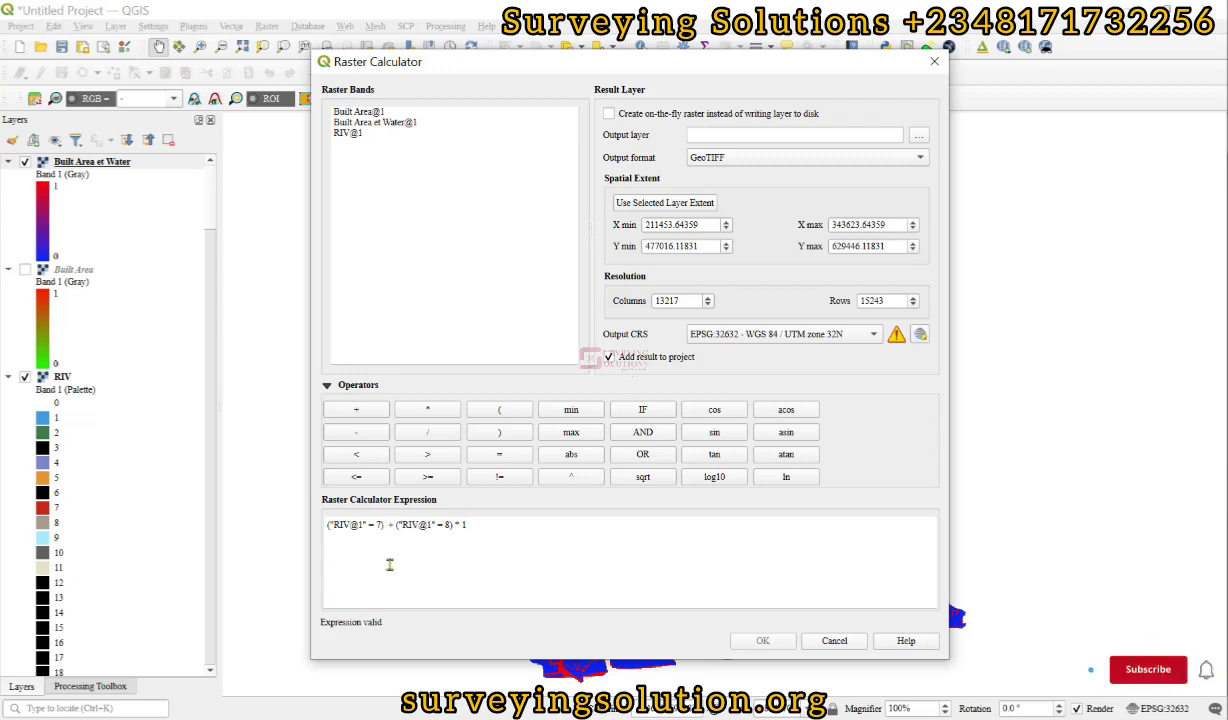
{"action": "type", "text": "*1"}
Change the expression's second term to ("RIV@1" = 1) * 2
{"action": "left_click", "coordinate": [460, 525]}
{"action": "key", "text": "BackSpace"}
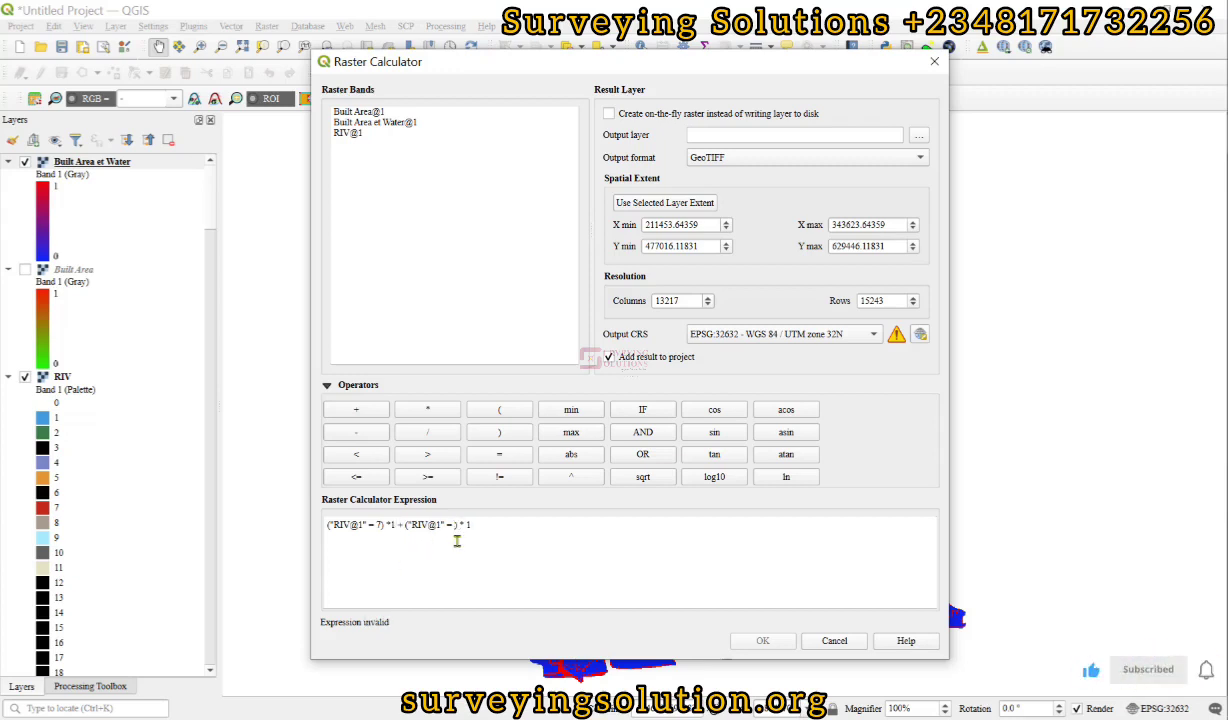
{"action": "type", "text": "1"}
{"action": "key", "text": "BackSpace"}
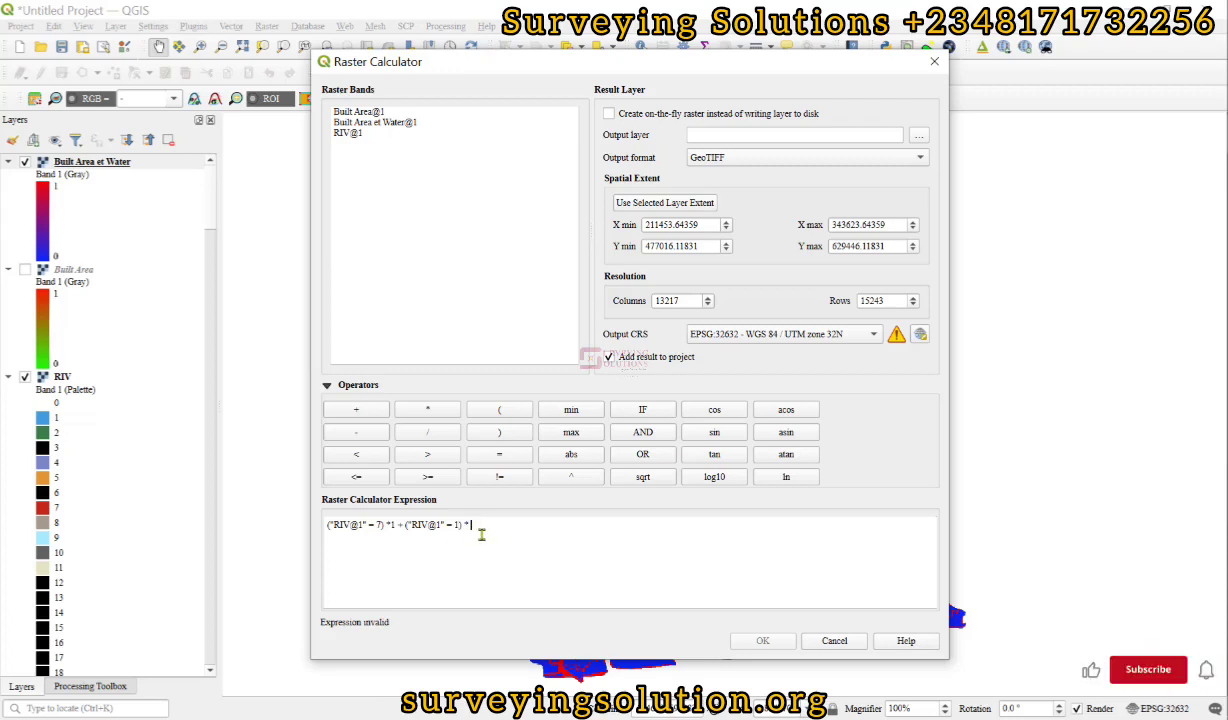
{"action": "type", "text": "2"}
Set the output layer to Built Area et Water 2 in the OUTPUT folder and run the raster calculation
{"action": "left_click", "coordinate": [919, 136]}
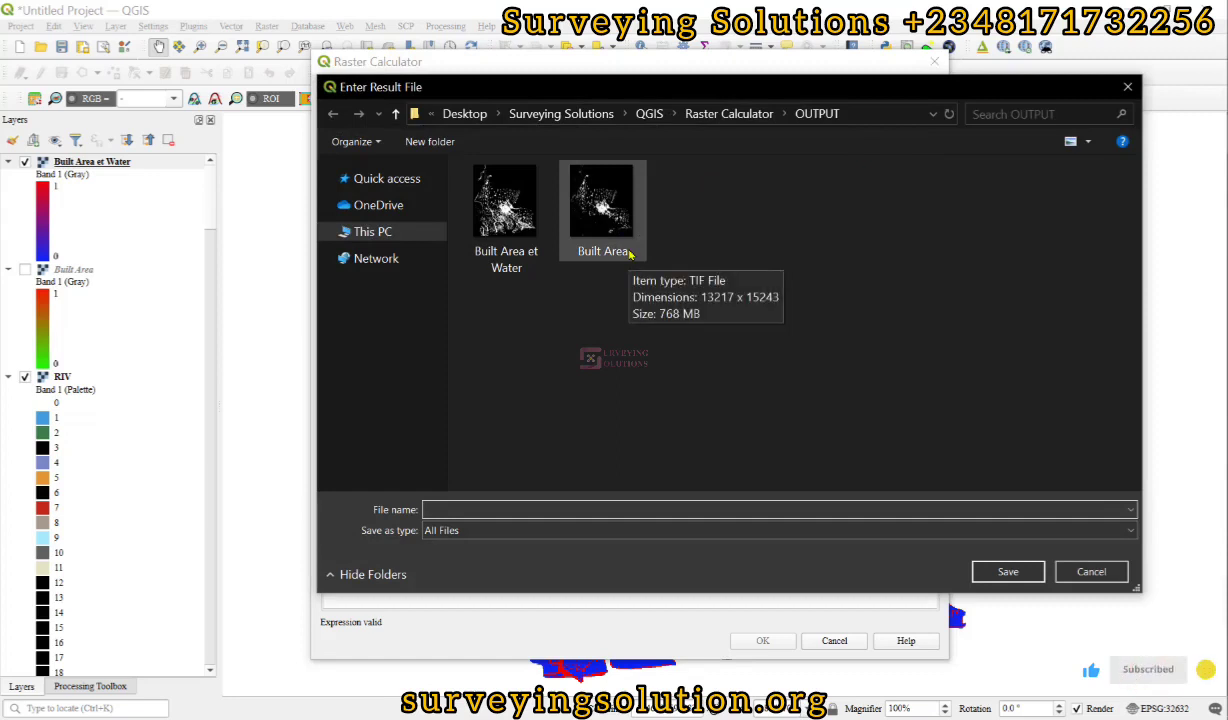
{"action": "left_click", "coordinate": [522, 258]}
{"action": "left_click", "coordinate": [523, 508]}
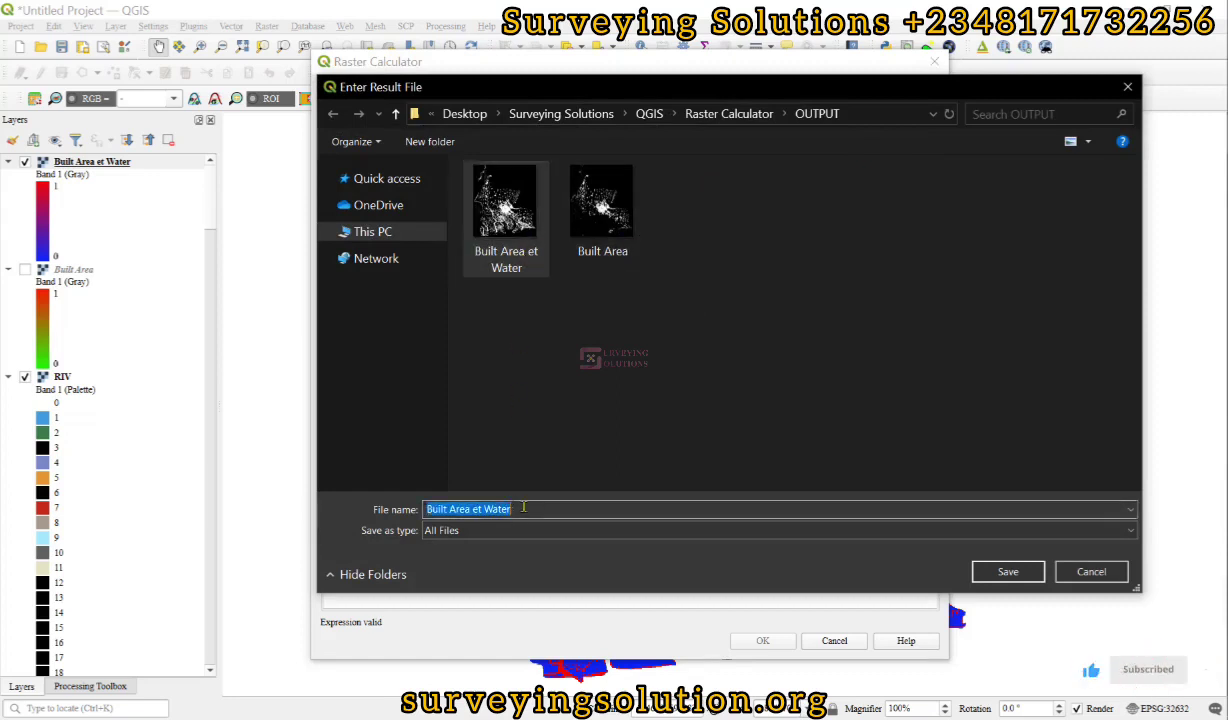
{"action": "double_click", "coordinate": [523, 508]}
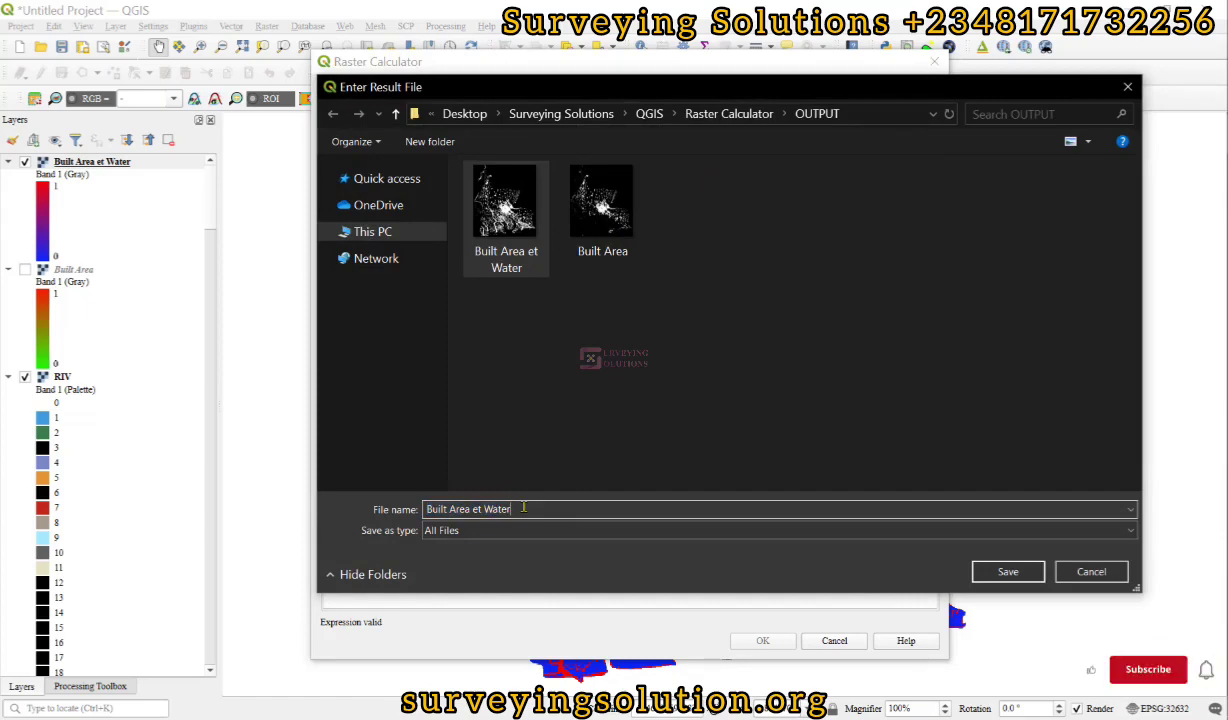
{"action": "type", "text": "2"}
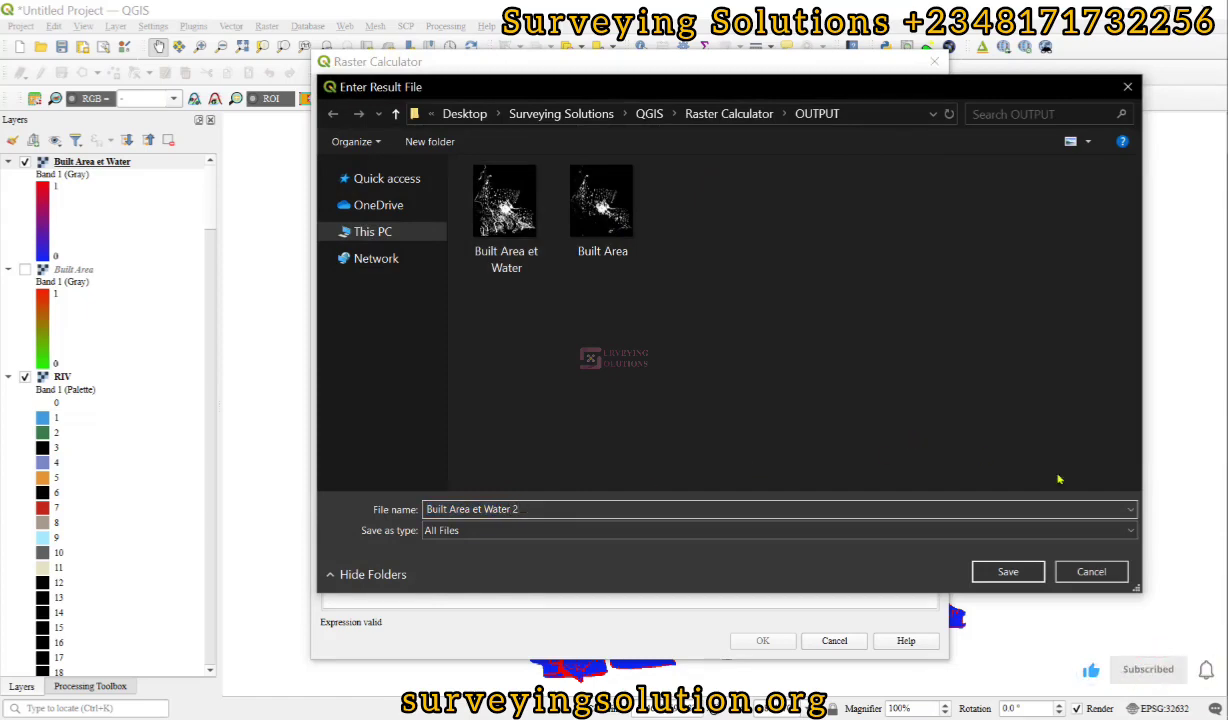
{"action": "left_click", "coordinate": [1007, 571]}
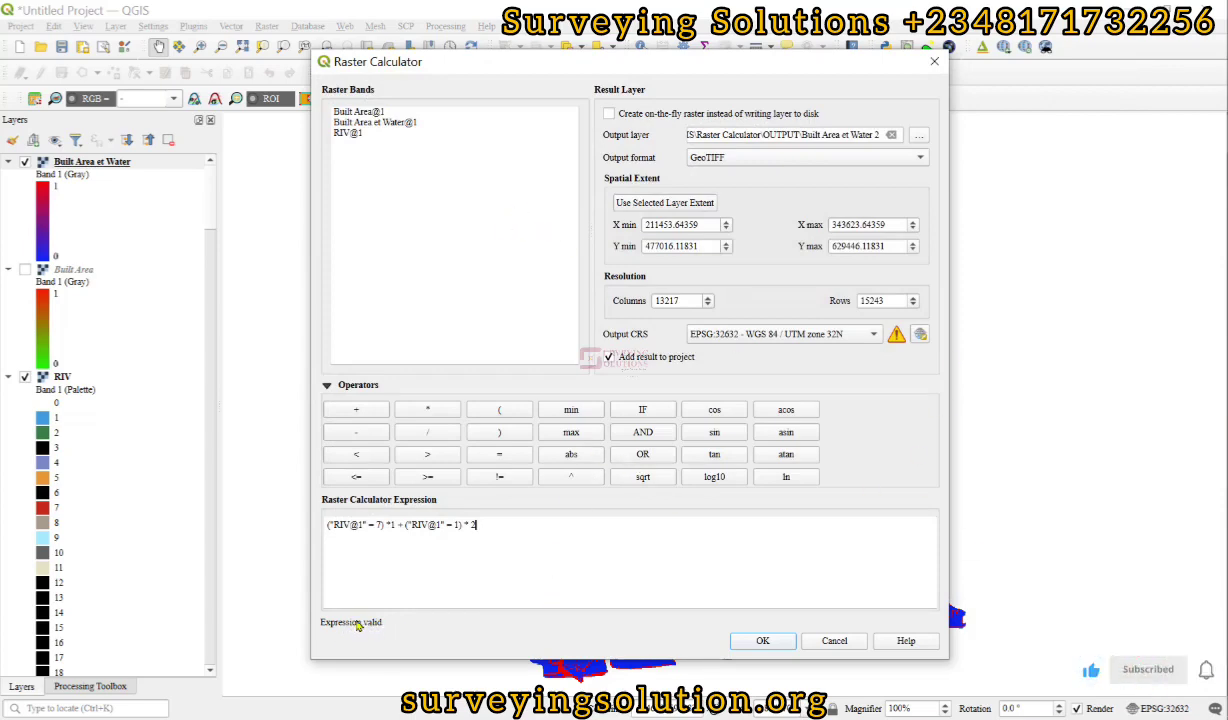
{"action": "left_click", "coordinate": [760, 641]}
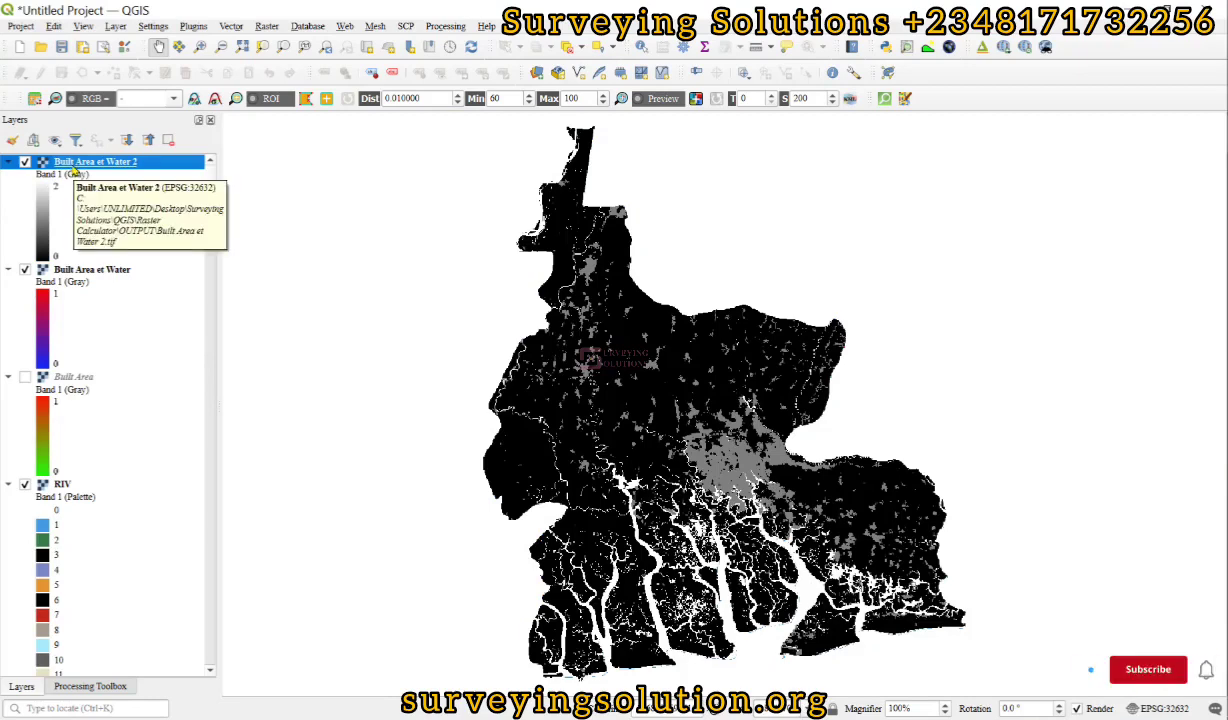
Set the Built Area et Water 2 layer's symbology to Singleband pseudocolor in Equal Interval mode with 3 classes
{"action": "double_click", "coordinate": [76, 163]}
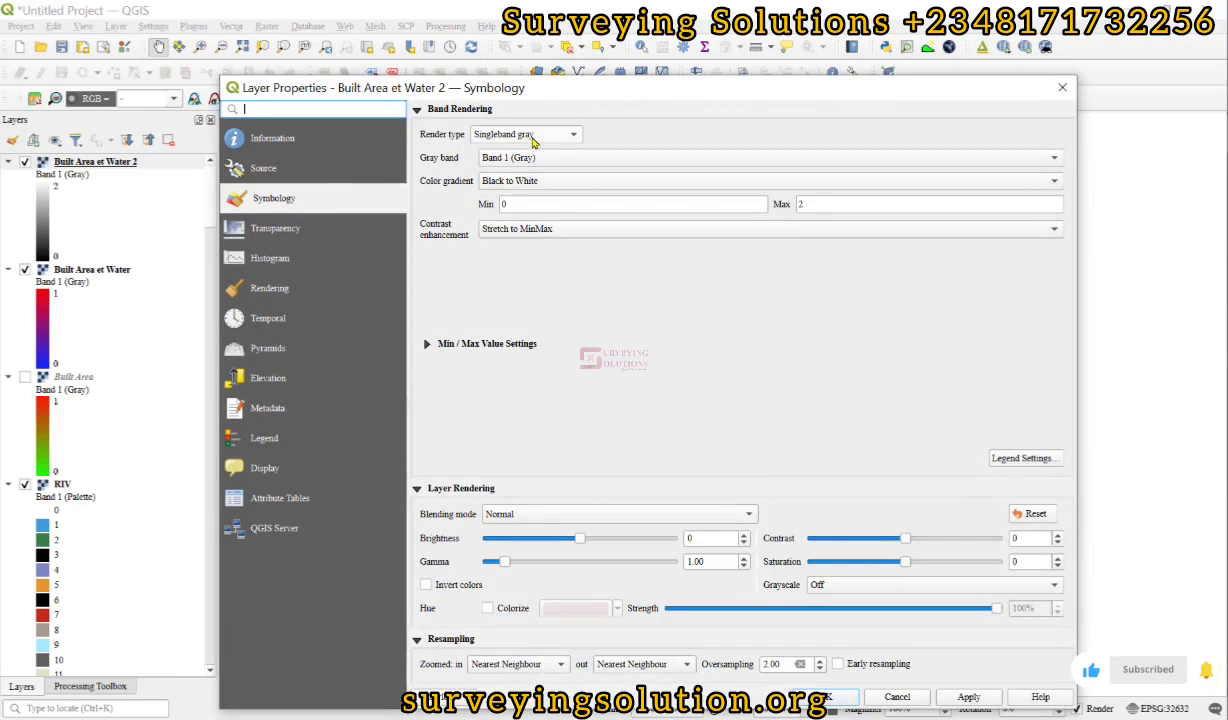
{"action": "left_click", "coordinate": [532, 139]}
{"action": "left_click", "coordinate": [511, 152]}
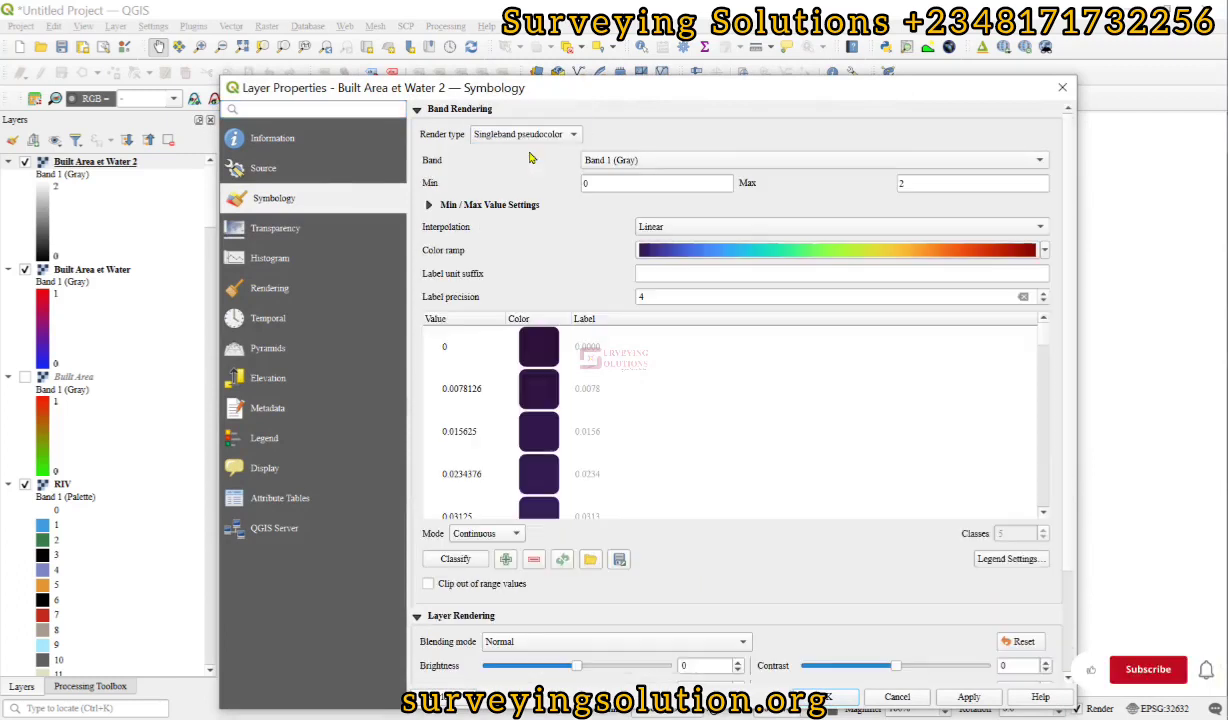
{"action": "left_click", "coordinate": [468, 532]}
{"action": "left_click", "coordinate": [473, 549]}
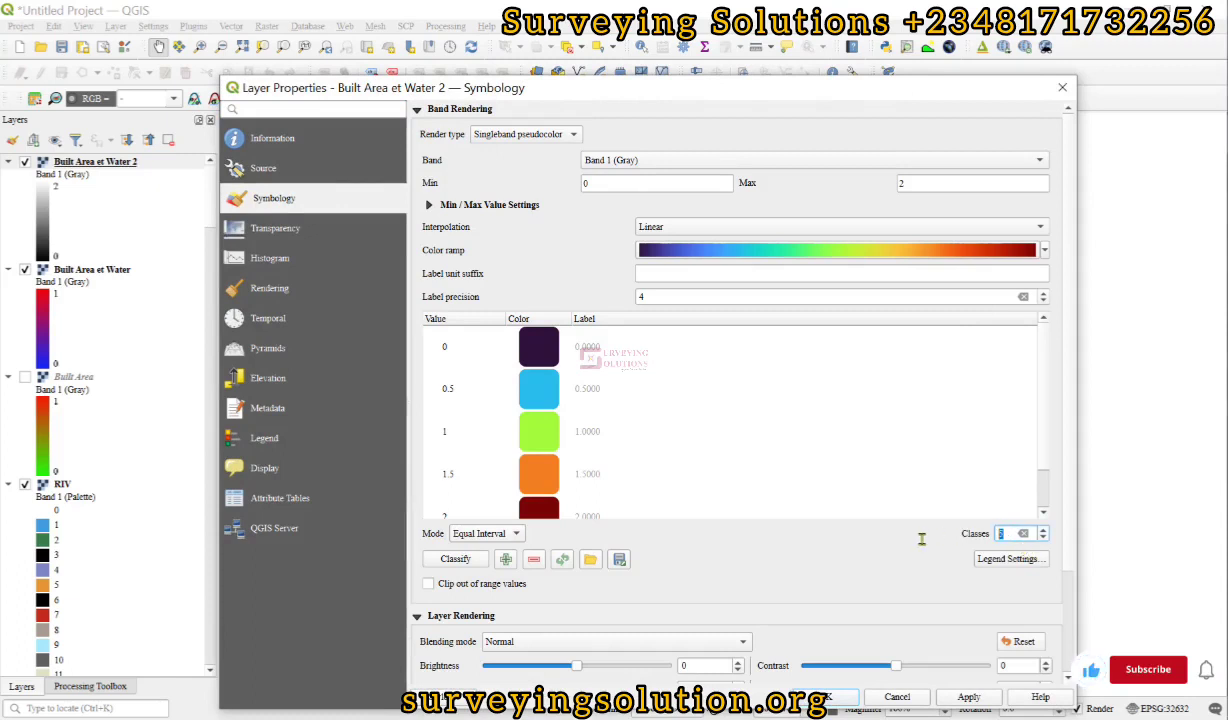
{"action": "type", "text": "3"}
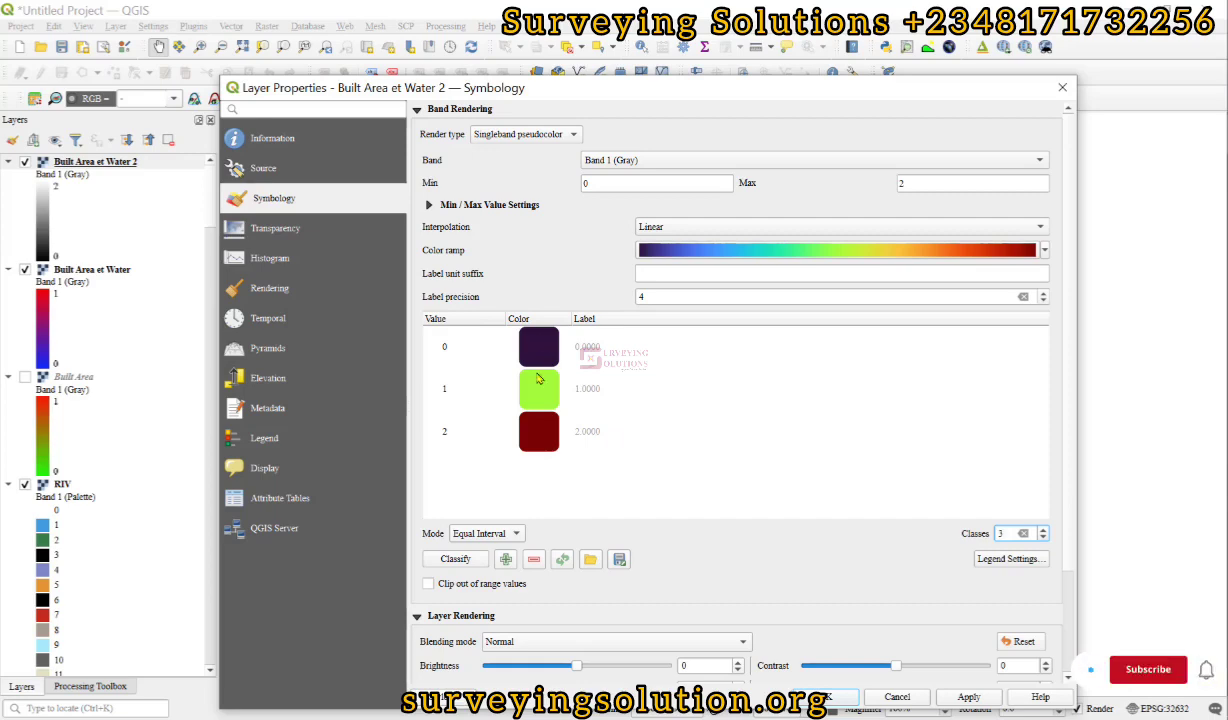
Change the color of the value 1 class to blue (#1521f7)
{"action": "double_click", "coordinate": [531, 396]}
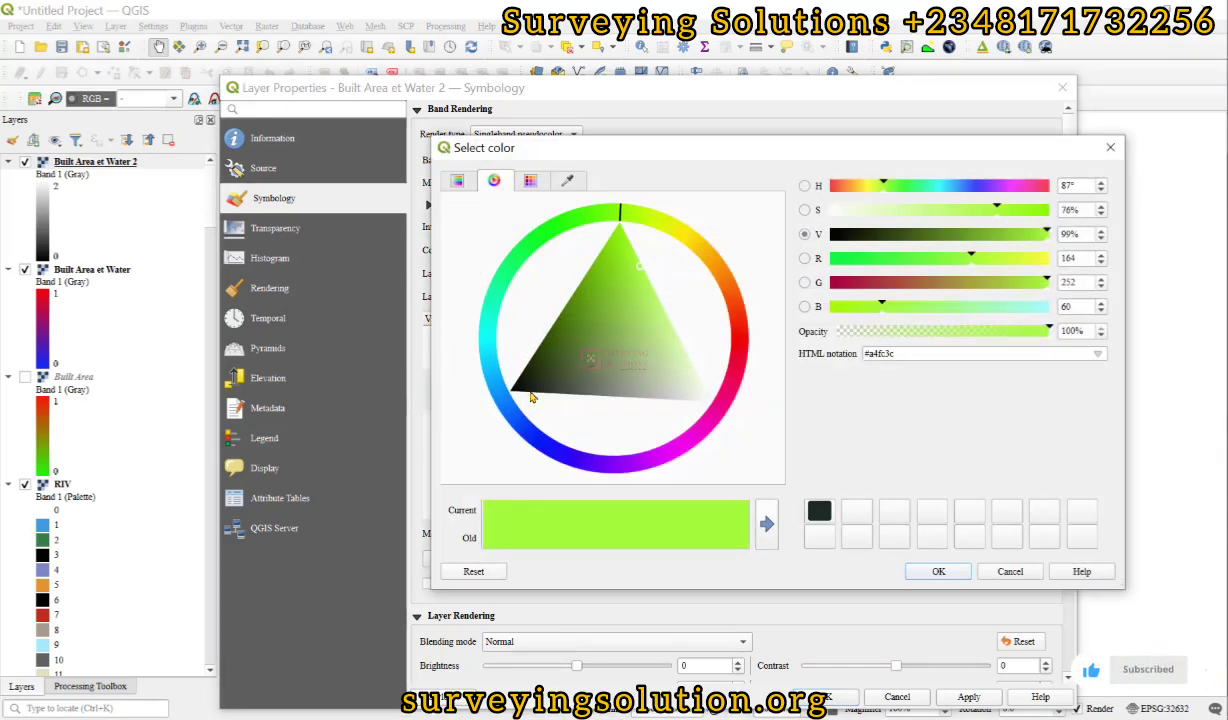
{"action": "left_click", "coordinate": [558, 450]}
{"action": "left_click", "coordinate": [553, 420]}
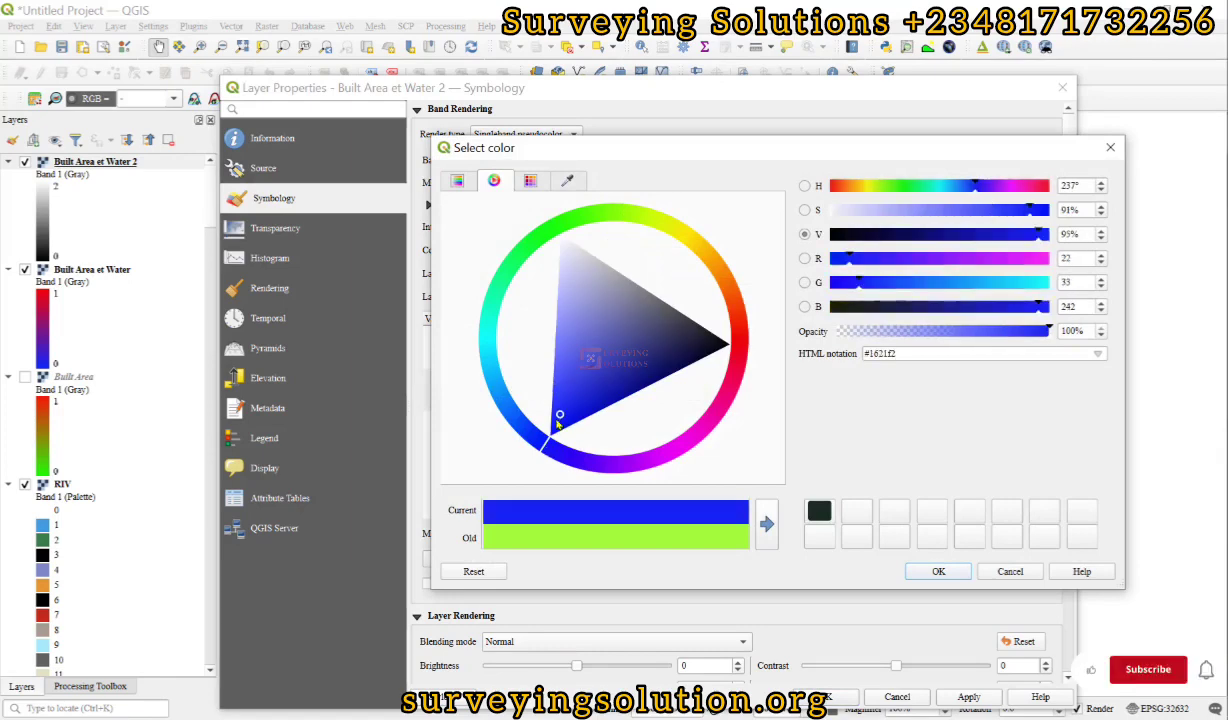
{"action": "left_click_drag", "start_coordinate": [556, 424], "coordinate": [556, 416]}
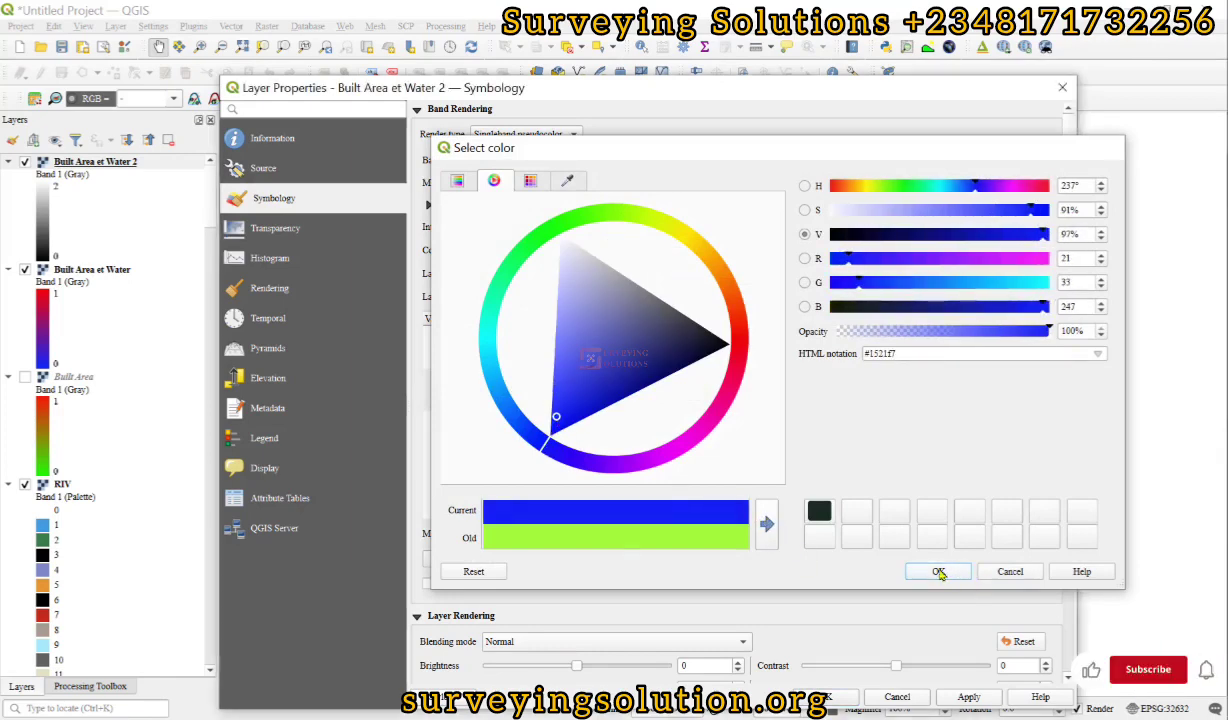
{"action": "left_click", "coordinate": [940, 571]}
Change the color of the value 2 class to red (#f00a0a)
{"action": "double_click", "coordinate": [540, 440]}
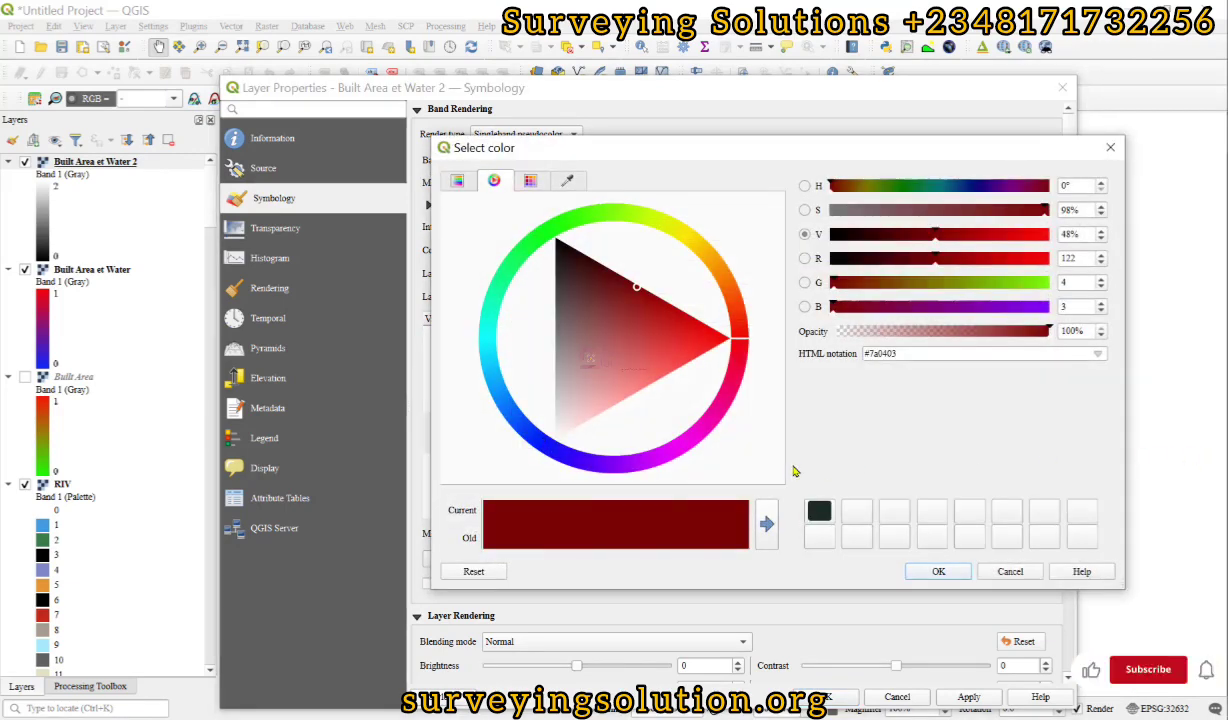
{"action": "left_click", "coordinate": [713, 338]}
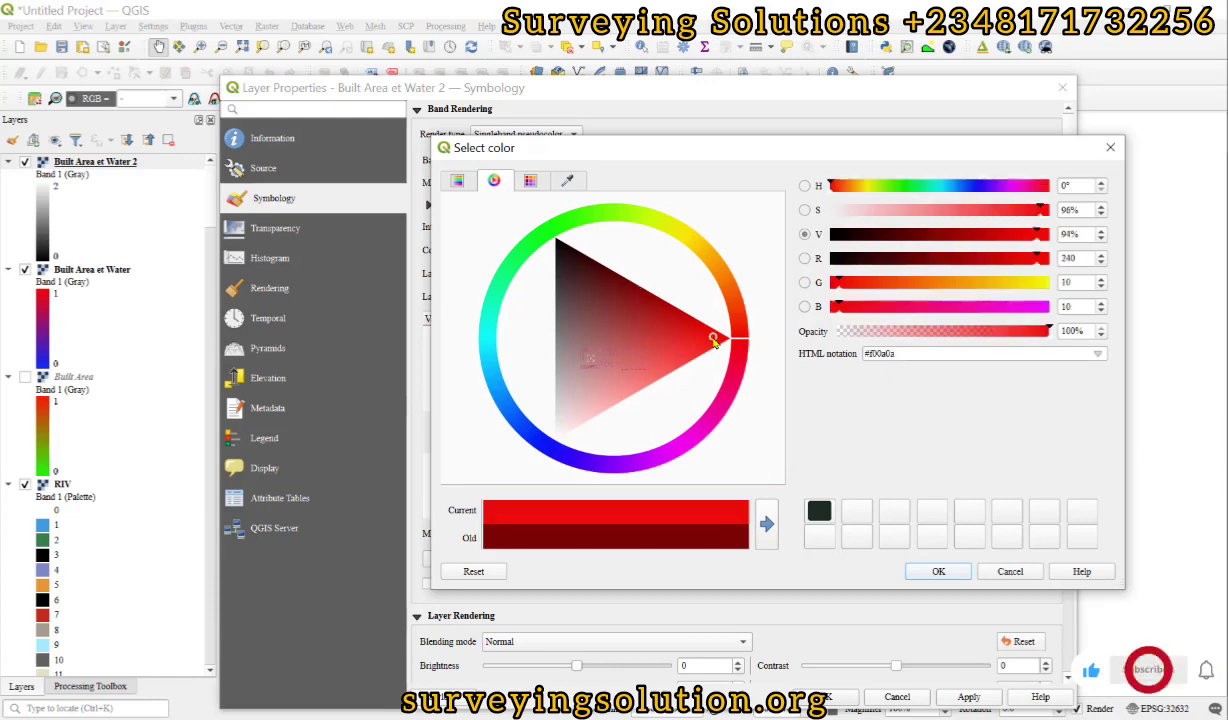
{"action": "key", "text": "Return"}
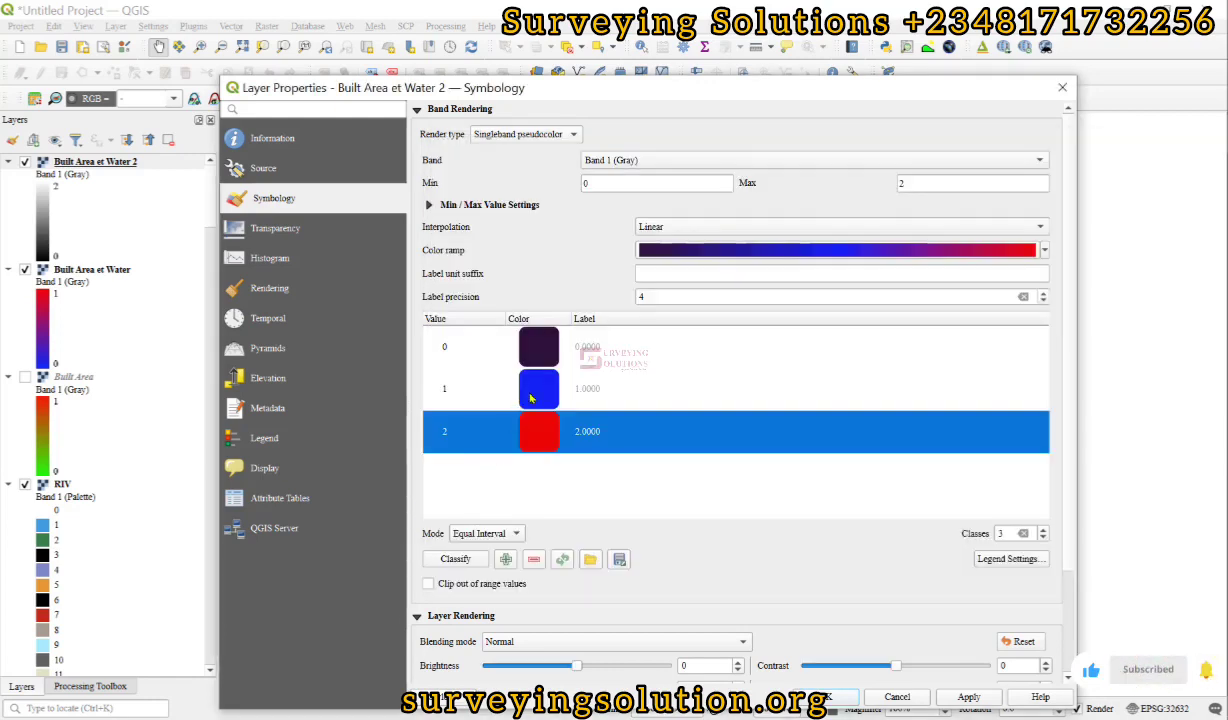
Recolor the value 1 class red (#f00008)
{"action": "double_click", "coordinate": [530, 398]}
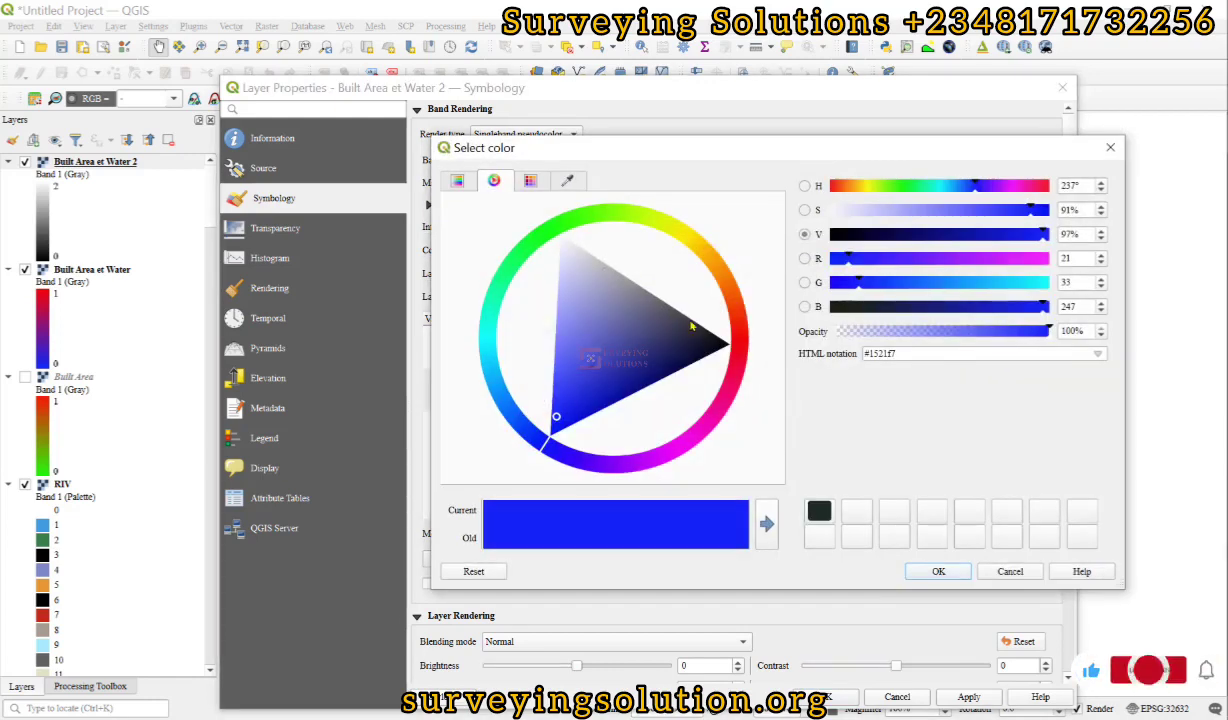
{"action": "left_click", "coordinate": [732, 343]}
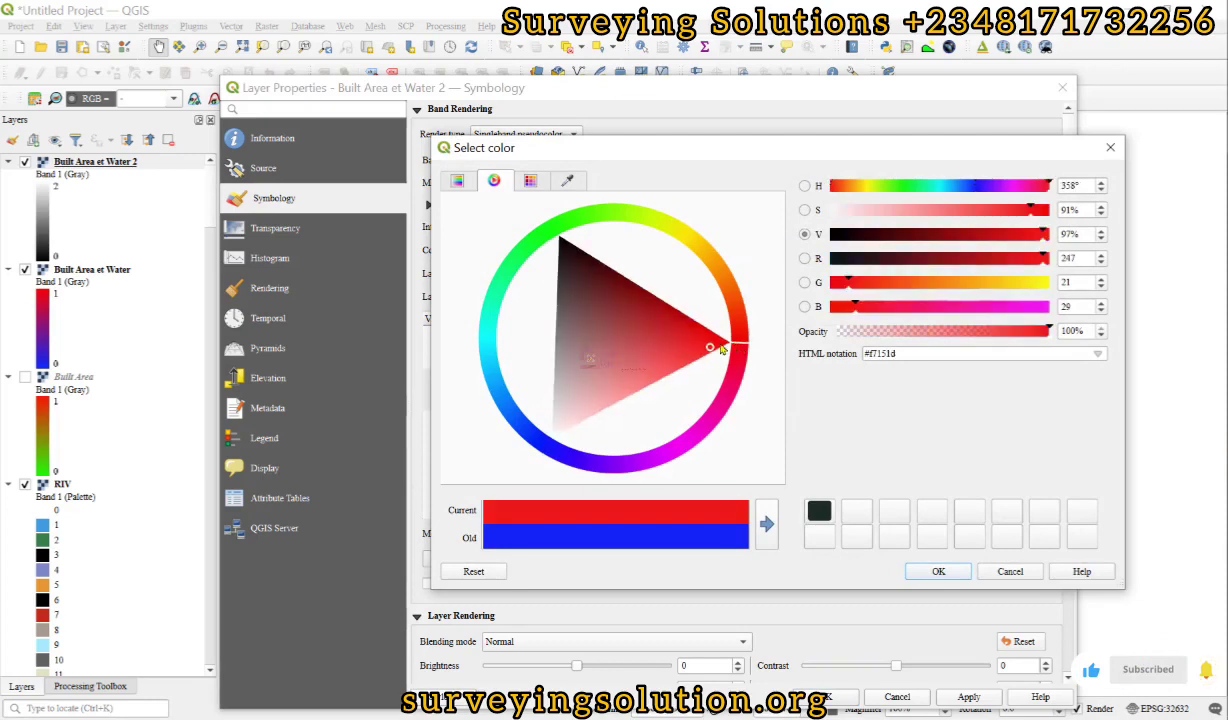
{"action": "left_click", "coordinate": [722, 342]}
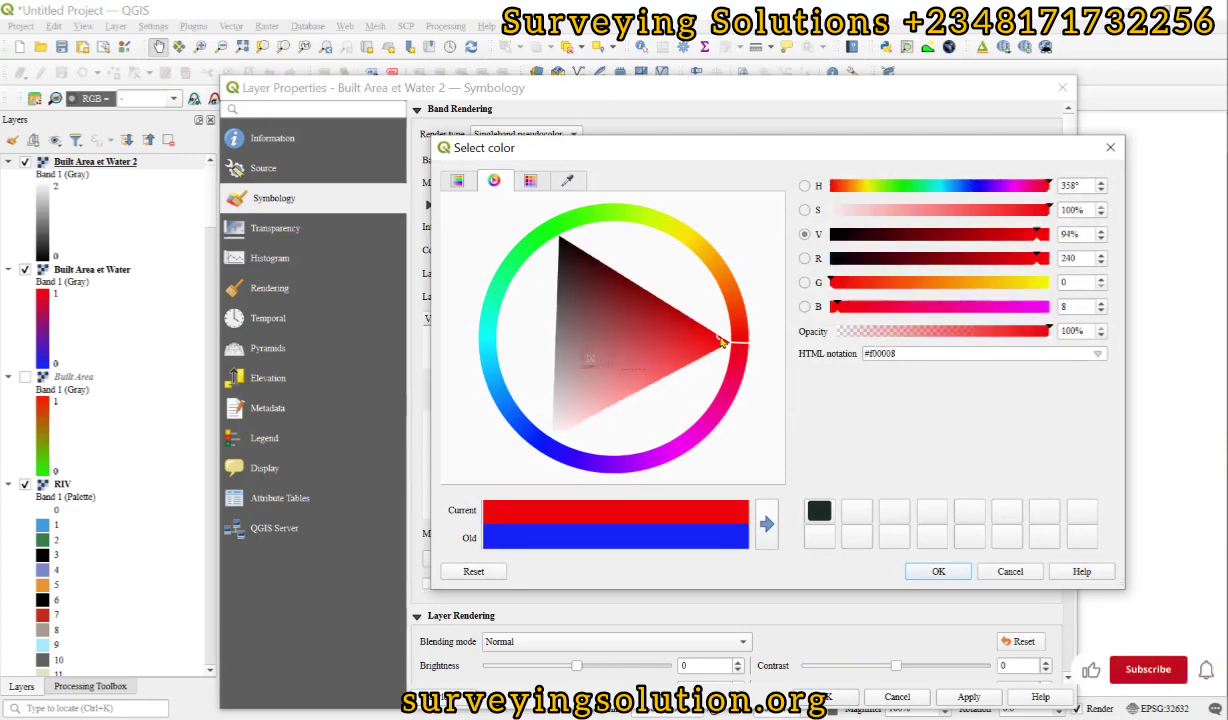
{"action": "left_click", "coordinate": [937, 571]}
Recolor the value 2 class blue (#182ef4)
{"action": "double_click", "coordinate": [548, 430]}
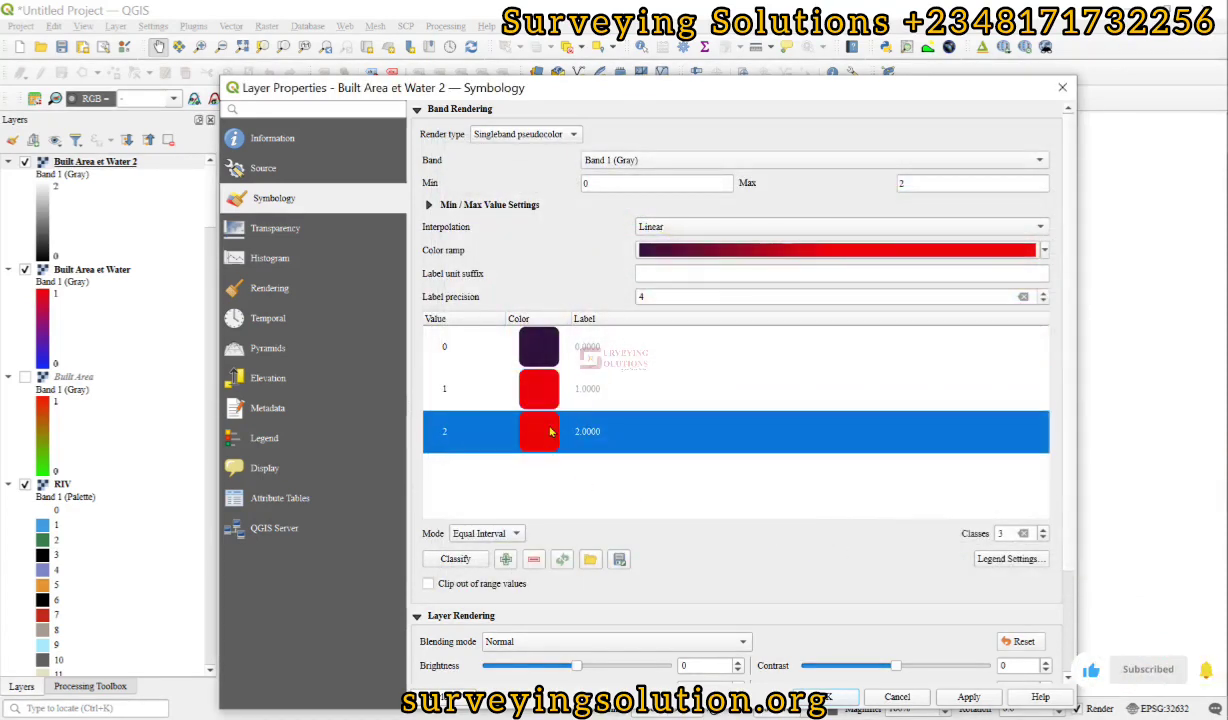
{"action": "left_click", "coordinate": [558, 459]}
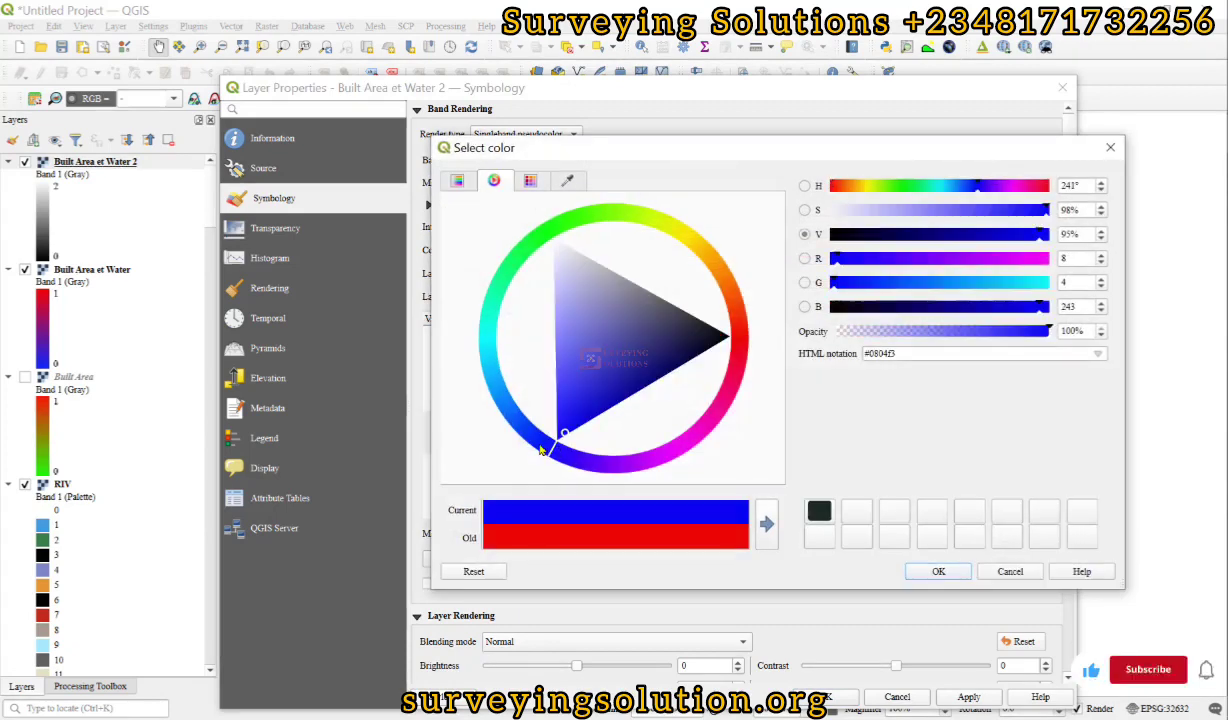
{"action": "left_click", "coordinate": [557, 432]}
{"action": "left_click_drag", "start_coordinate": [544, 436], "coordinate": [548, 414]}
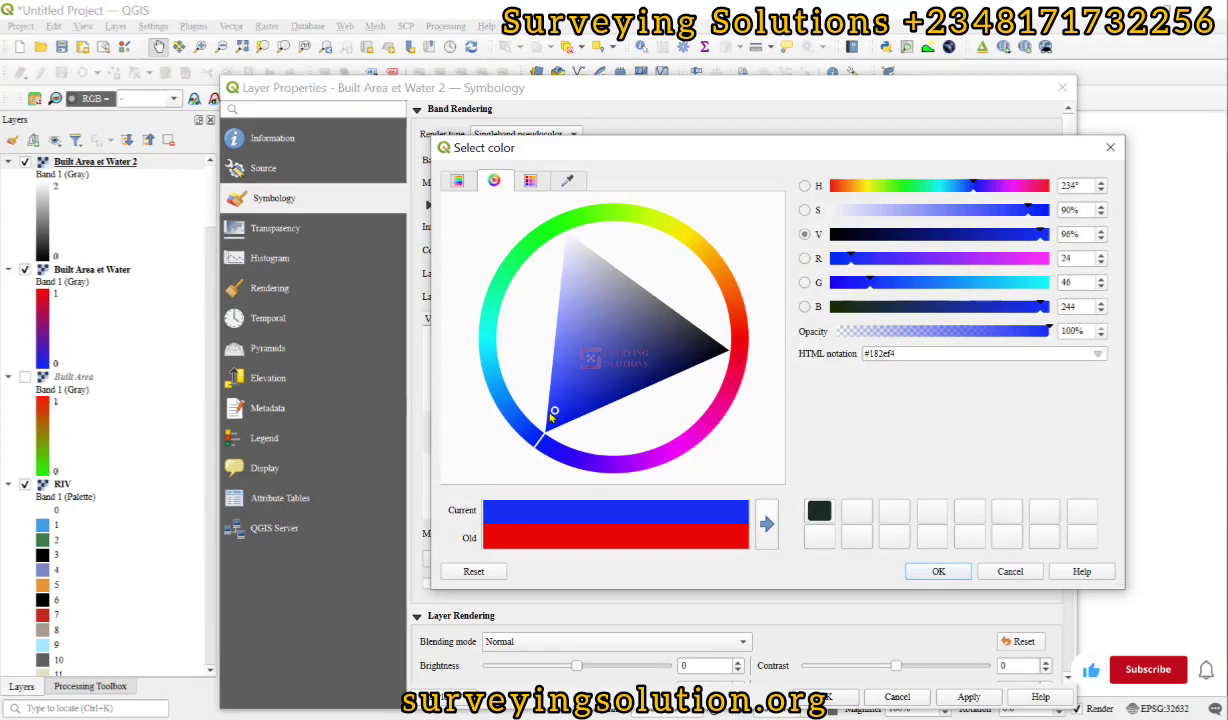
{"action": "left_click", "coordinate": [917, 571]}
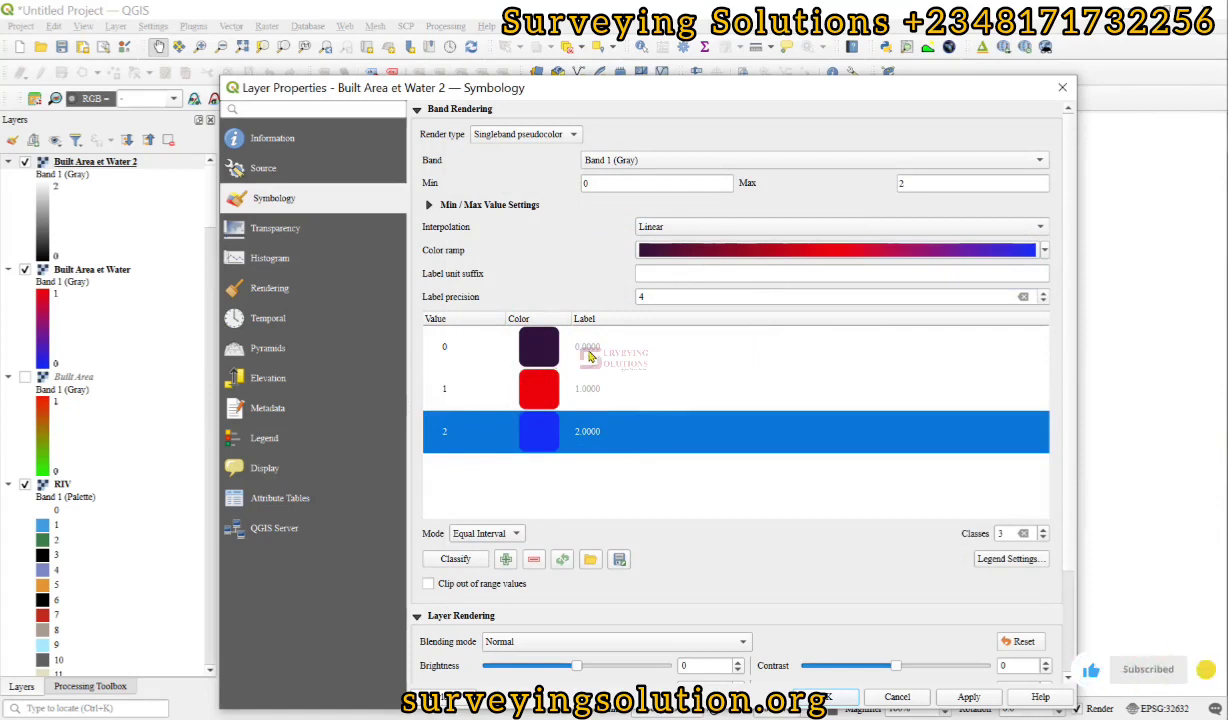
Change the color of the value 0 class to bright green and apply the symbology to the layer
{"action": "double_click", "coordinate": [540, 352]}
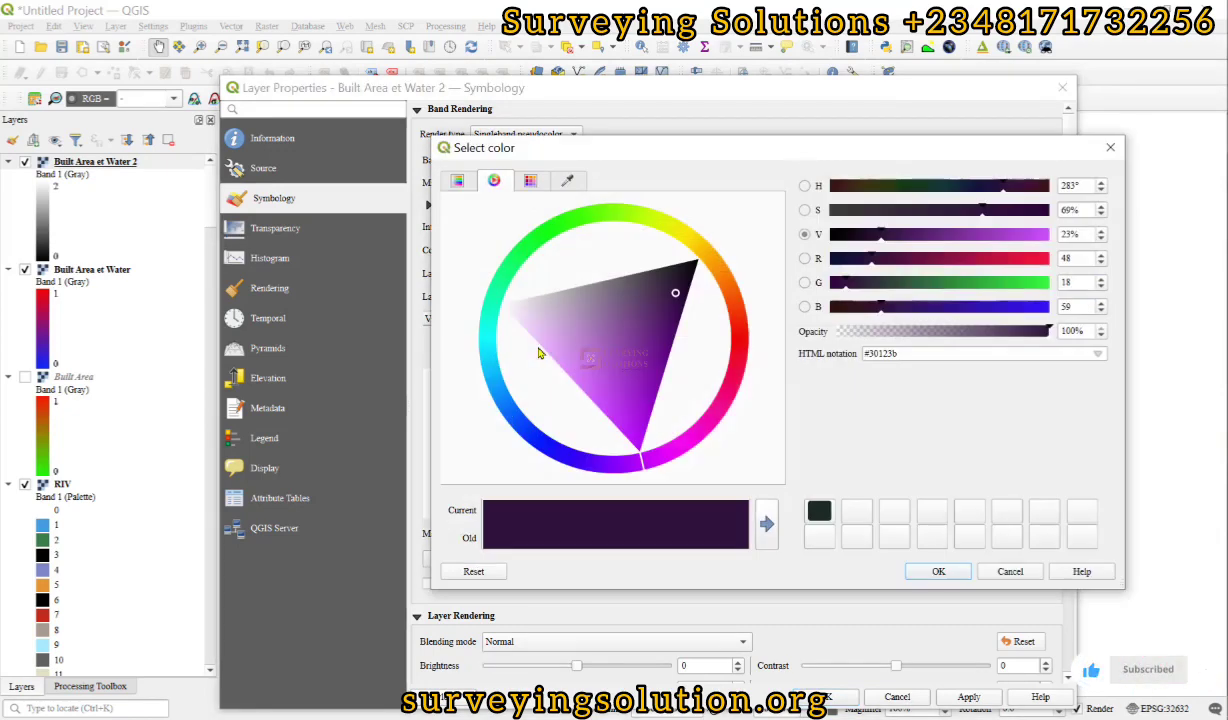
{"action": "left_click", "coordinate": [527, 231]}
{"action": "left_click", "coordinate": [560, 218]}
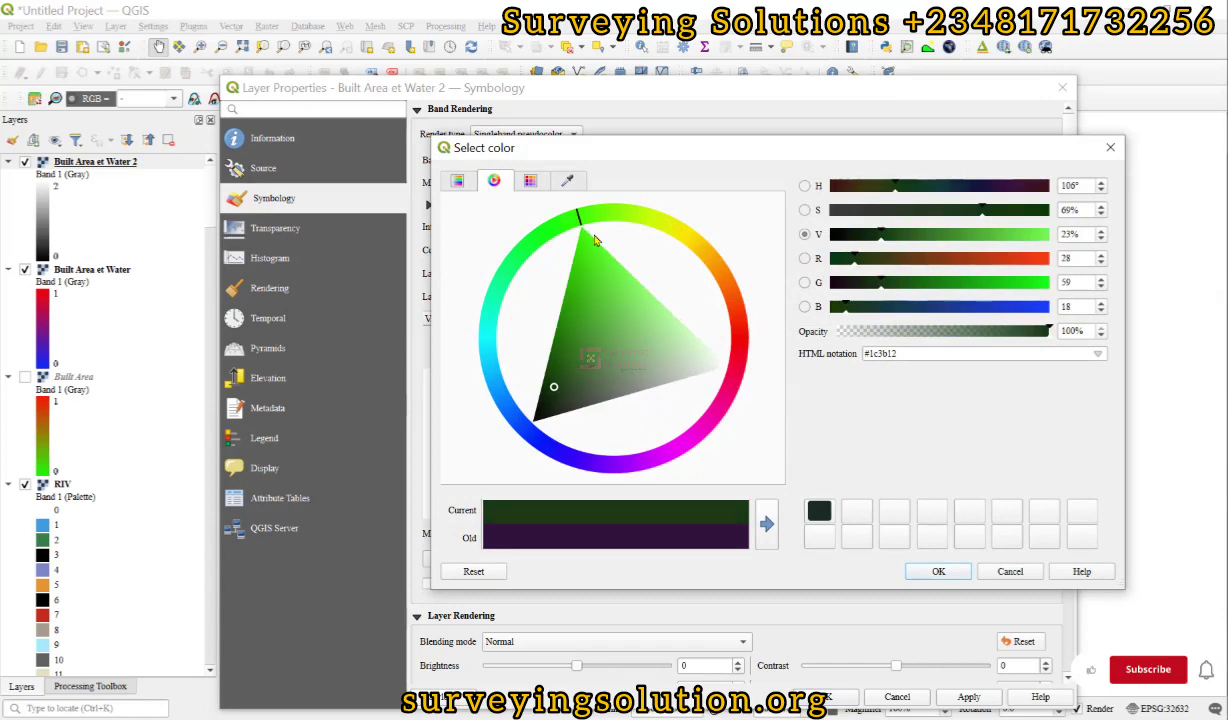
{"action": "left_click", "coordinate": [585, 236]}
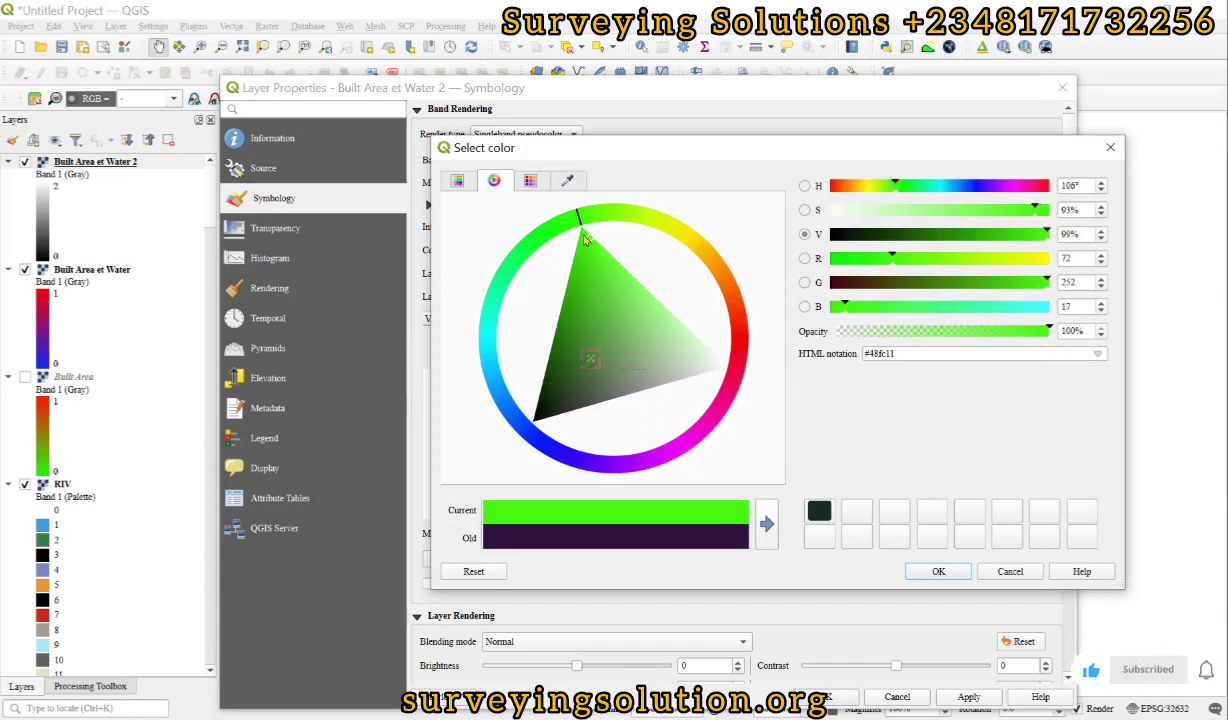
{"action": "left_click", "coordinate": [584, 233]}
{"action": "left_click", "coordinate": [938, 573]}
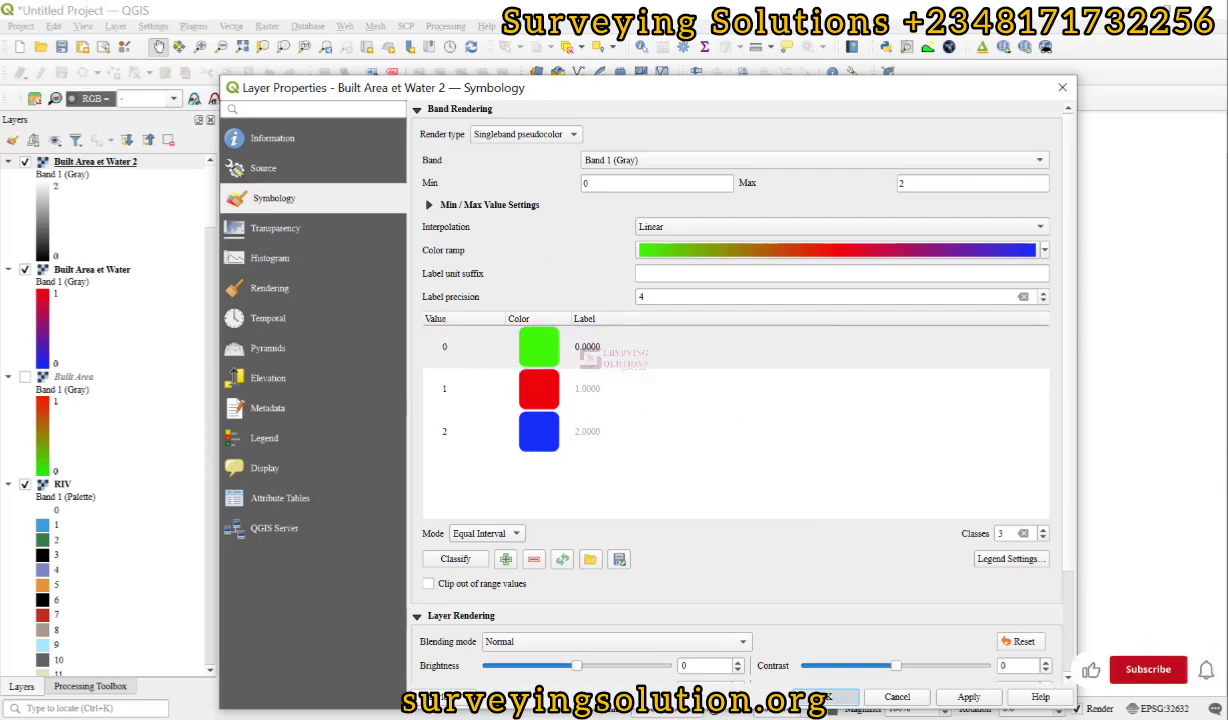
{"action": "left_click", "coordinate": [822, 695]}
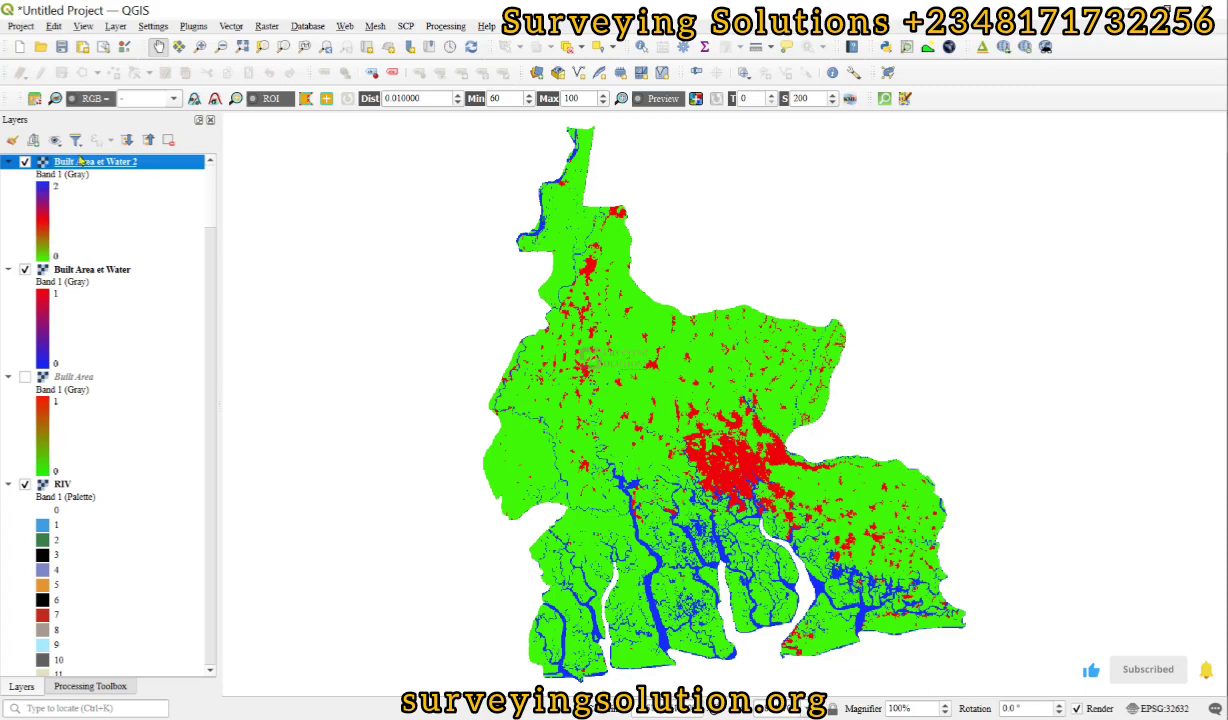
Hide the Built Area et Water and Built Area et Water 2 layers to compare the result with RIV
{"action": "left_click", "coordinate": [25, 270]}
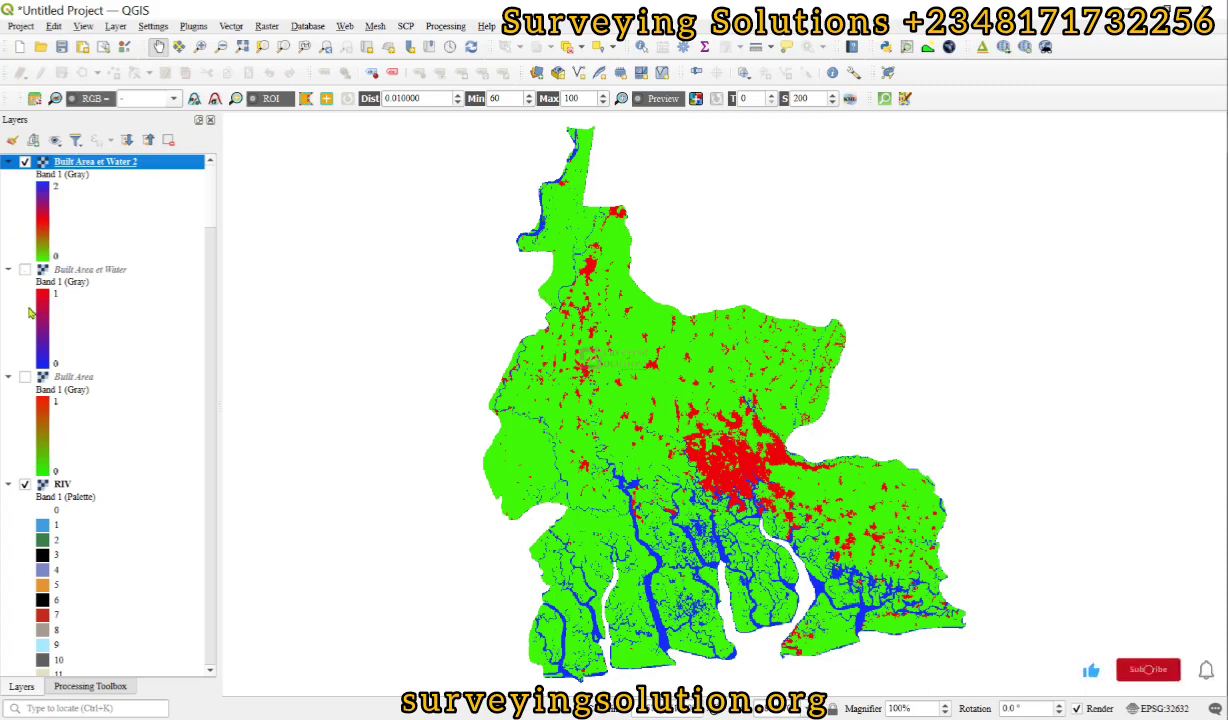
{"action": "left_click", "coordinate": [25, 162]}
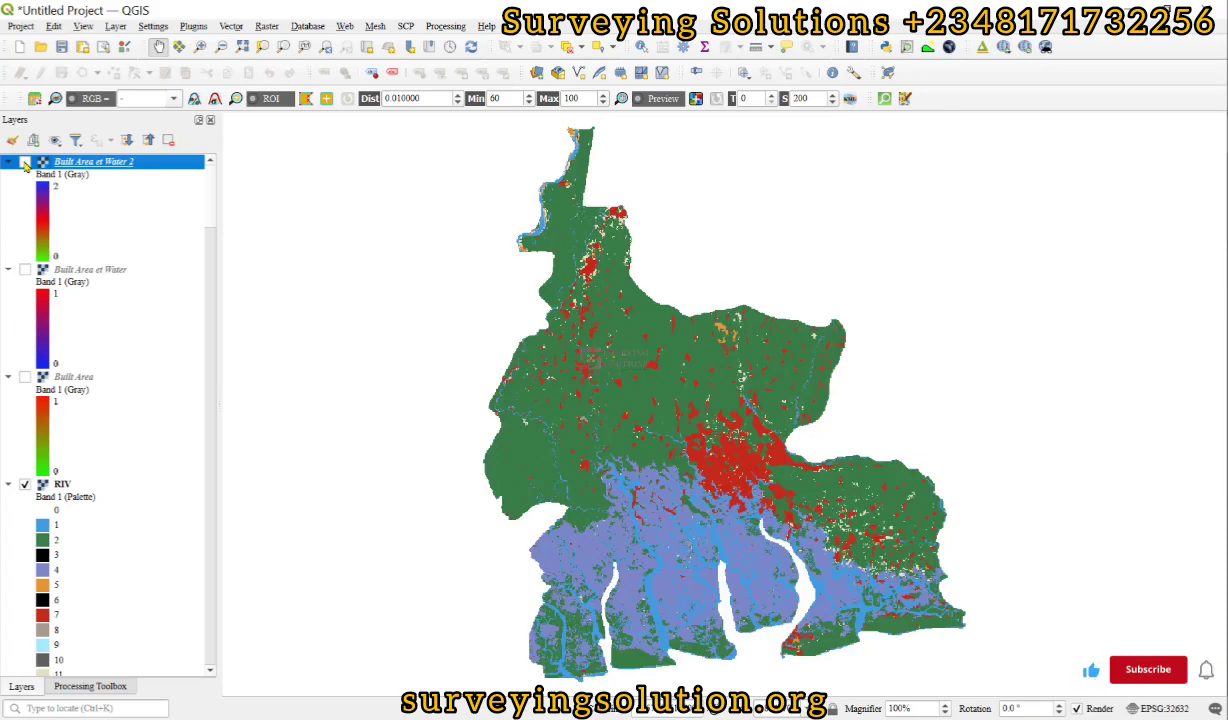
Toggle the Built Area et Water 2 layer's visibility to compare it with the RIV classes, leaving it shown
{"action": "left_click", "coordinate": [25, 162]}
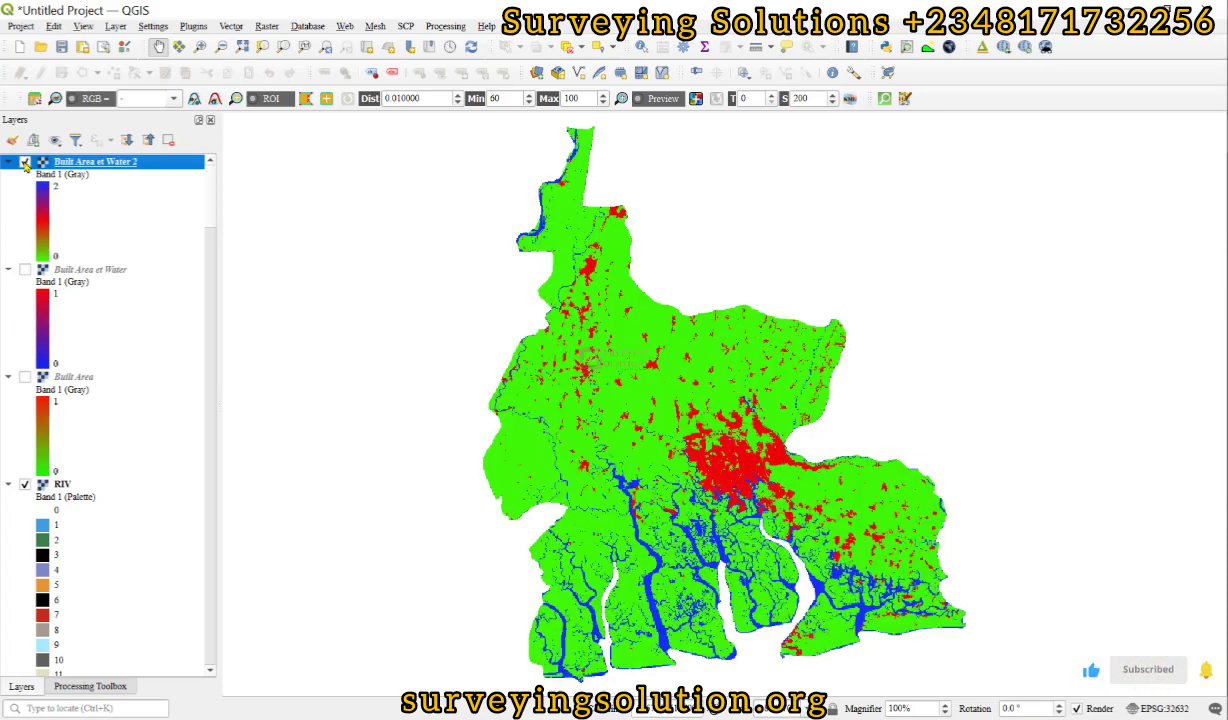
{"action": "left_click", "coordinate": [25, 162]}
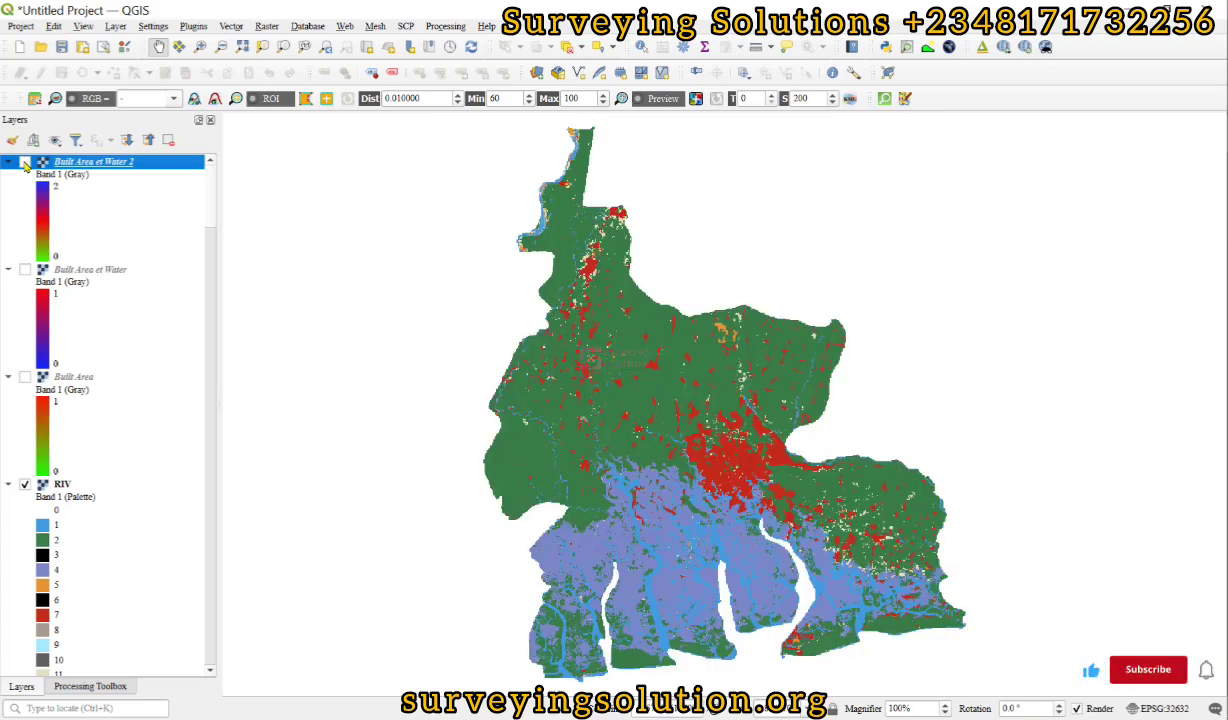
{"action": "left_click", "coordinate": [25, 162]}
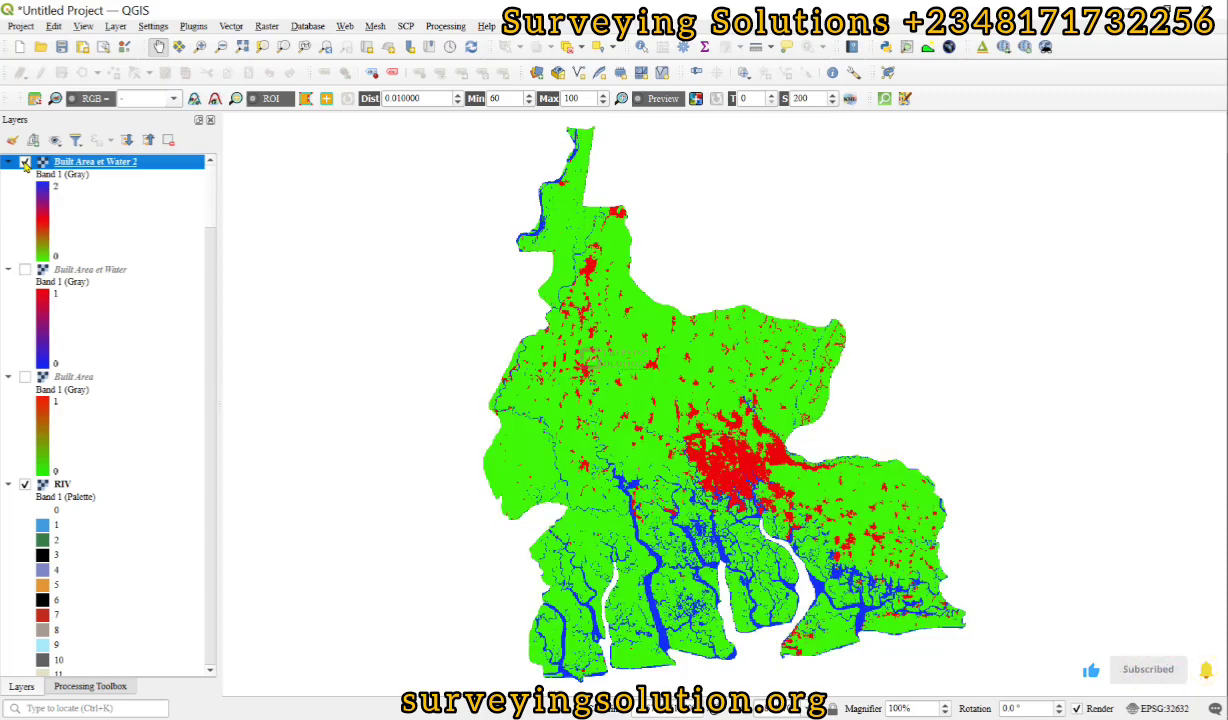
{"action": "left_click", "coordinate": [25, 162]}
{"action": "left_click", "coordinate": [25, 162]}
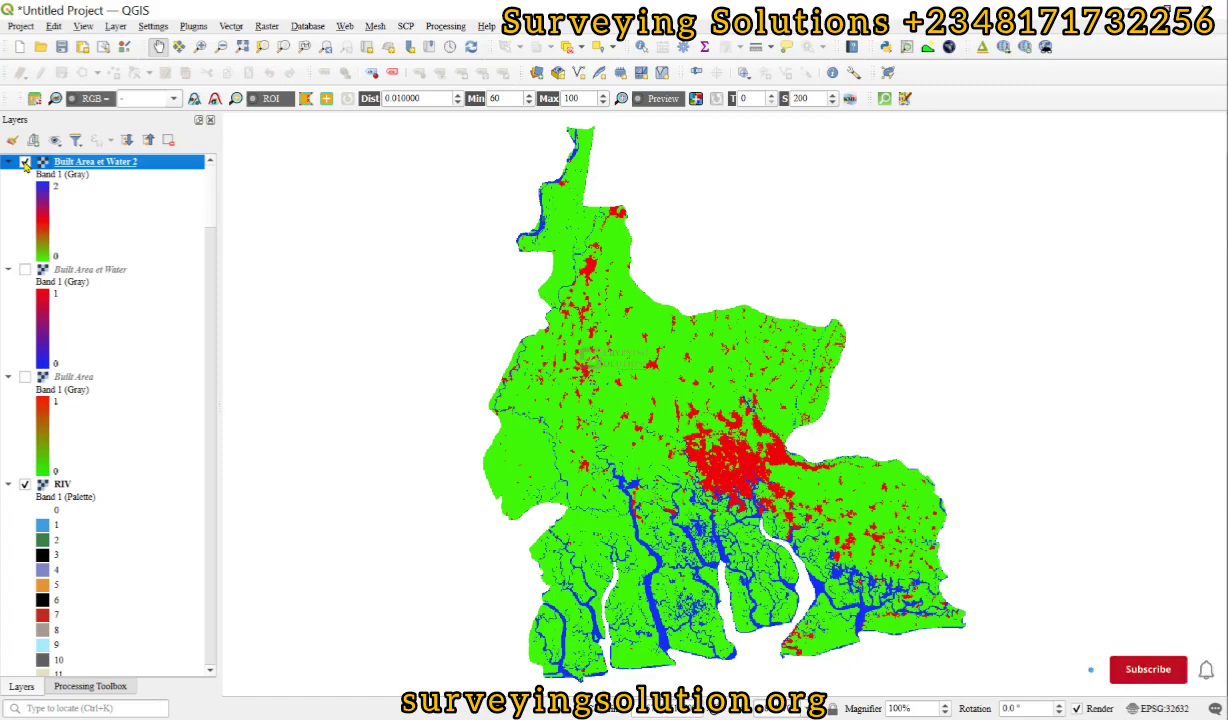
{"action": "scroll", "coordinate": [88, 541], "scroll_direction": "down", "scroll_amount": 5}
{"action": "scroll", "coordinate": [88, 541], "scroll_direction": "up", "scroll_amount": 5}
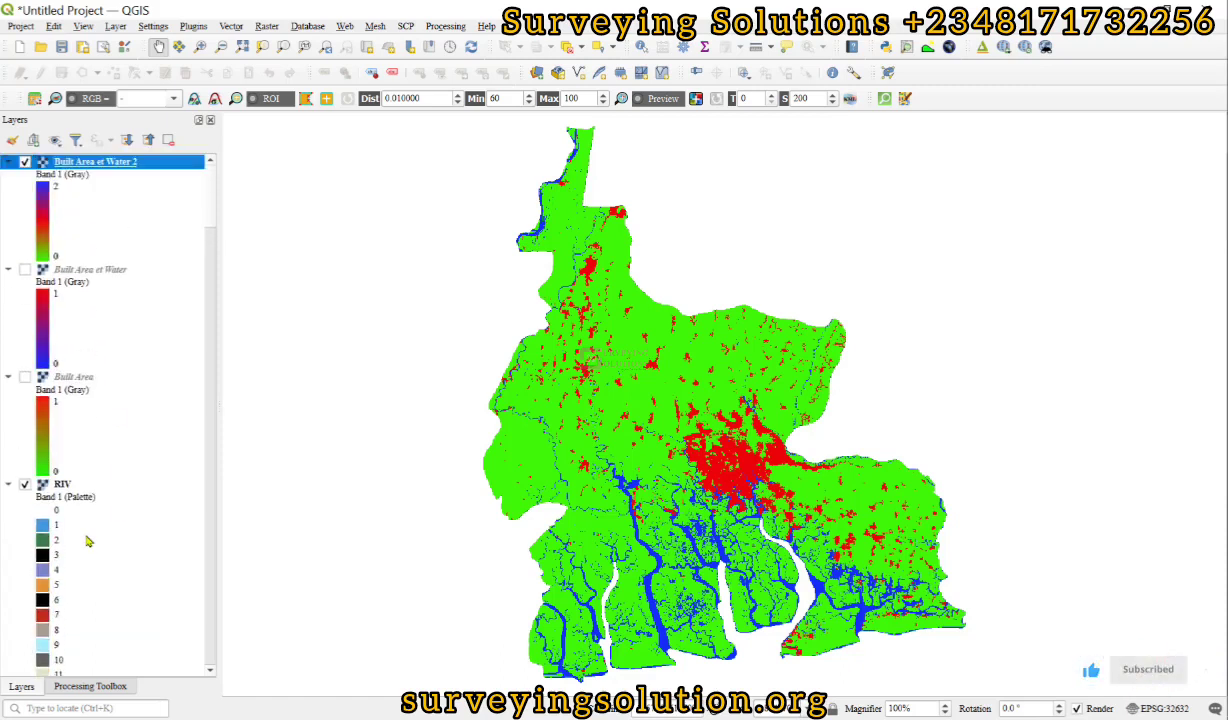
Compare the Built Area et Water layer with Built Area et Water 2 by showing each alone over RIV, ending with Built Area et Water 2 shown
{"action": "left_click", "coordinate": [25, 161]}
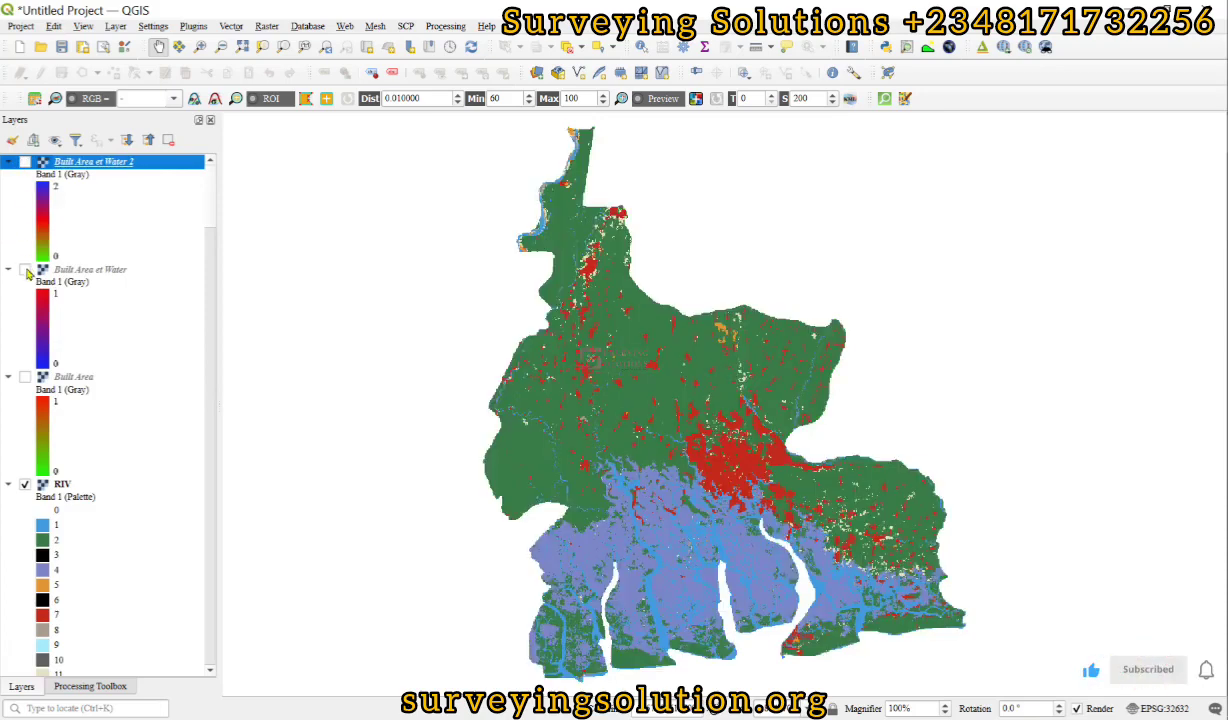
{"action": "left_click", "coordinate": [25, 270]}
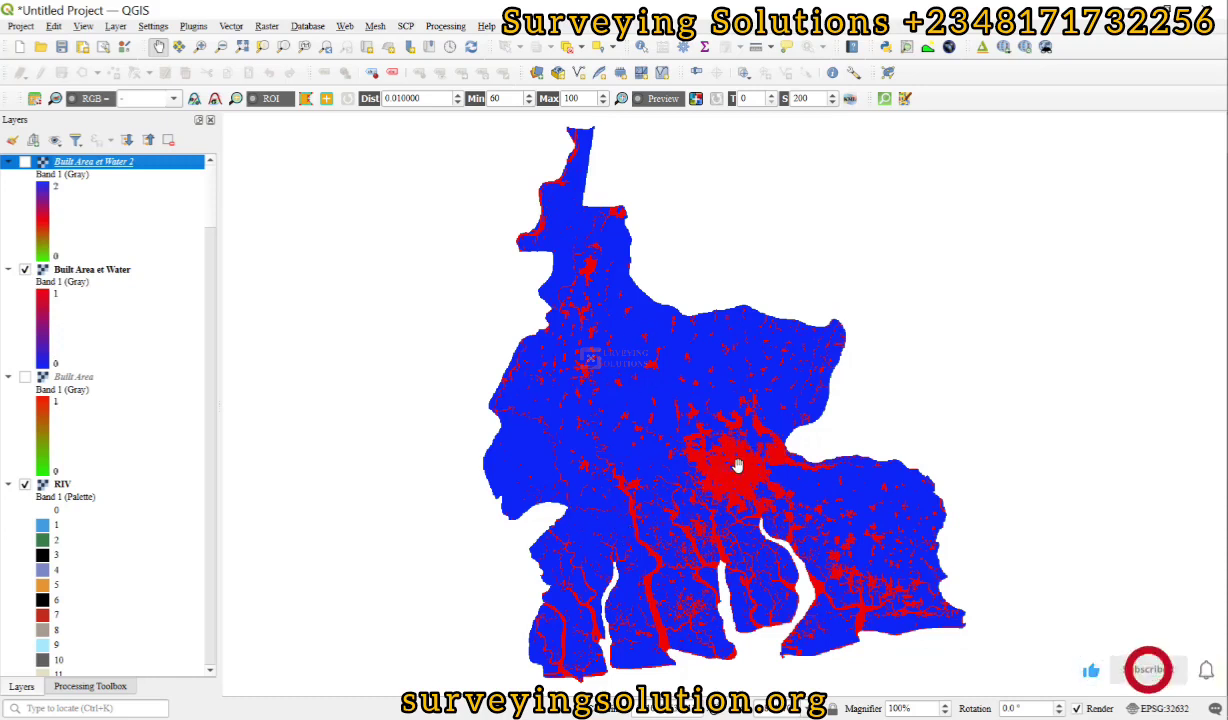
{"action": "left_click", "coordinate": [24, 270]}
{"action": "left_click", "coordinate": [24, 162]}
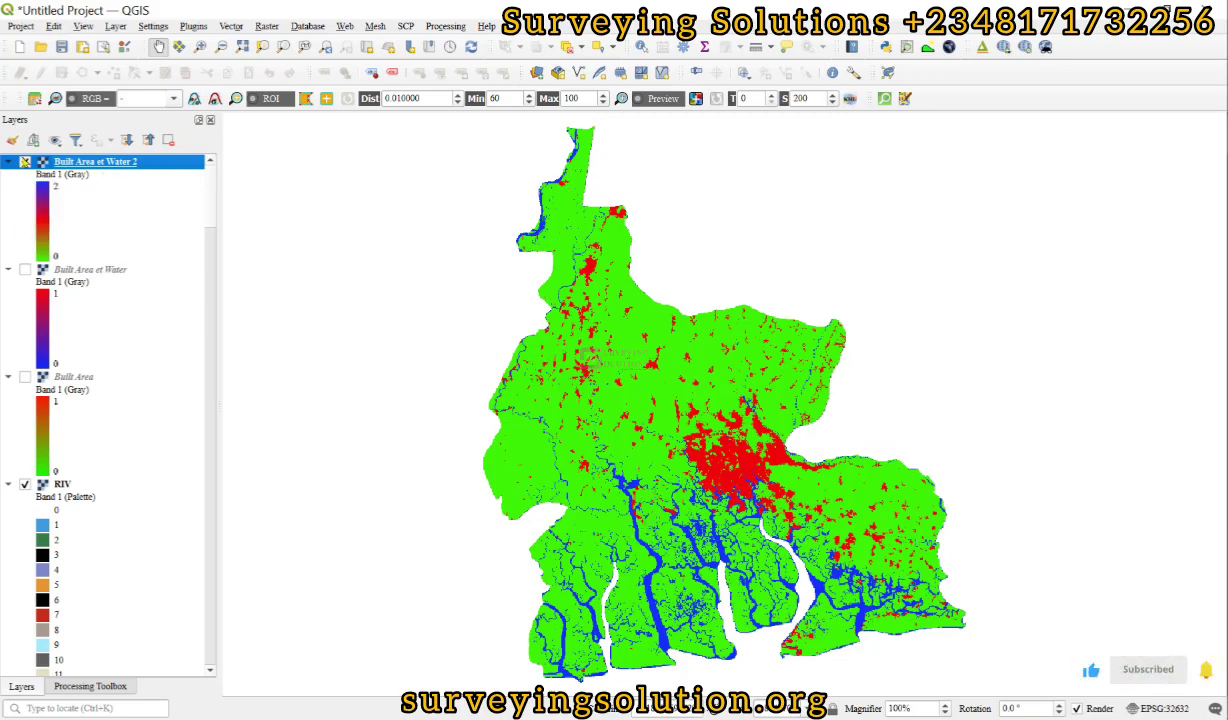
{"action": "left_click", "coordinate": [24, 162]}
{"action": "left_click", "coordinate": [24, 162]}
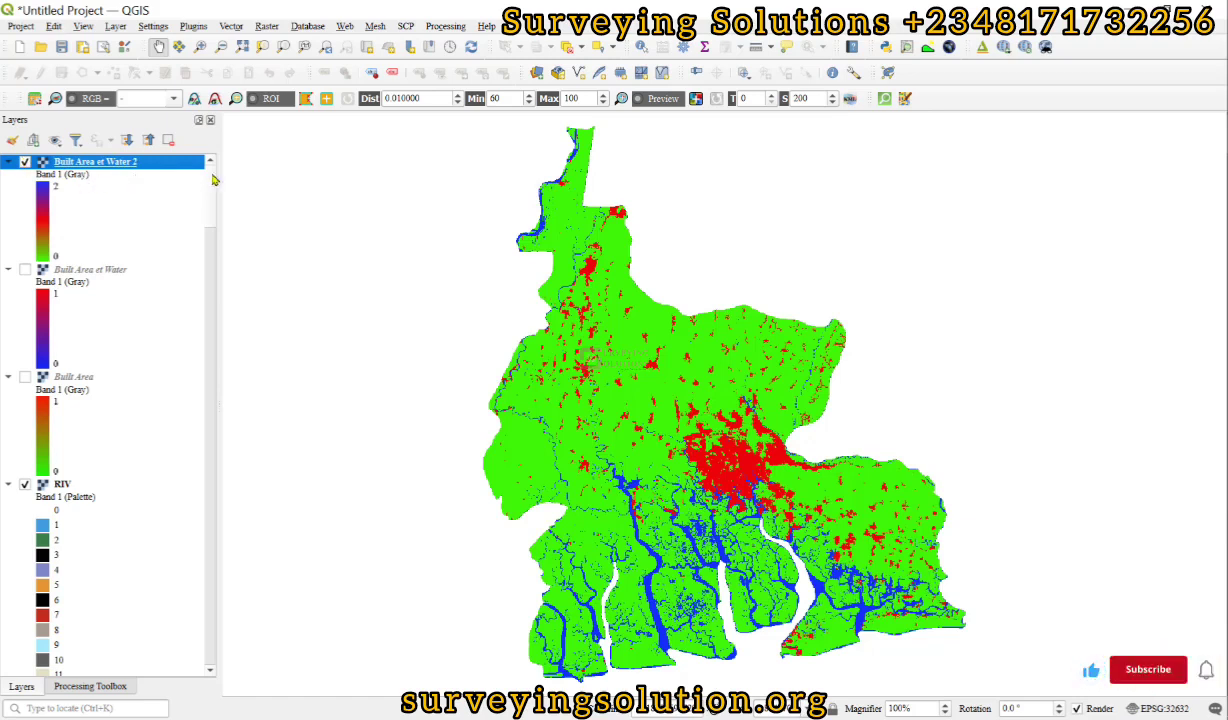
Switch to the RASTER CALCULATOR document in Word and review its sections on basic functions, LULC use, class extraction, QGIS expressions and additionals
{"action": "key", "text": "alt+Tab"}
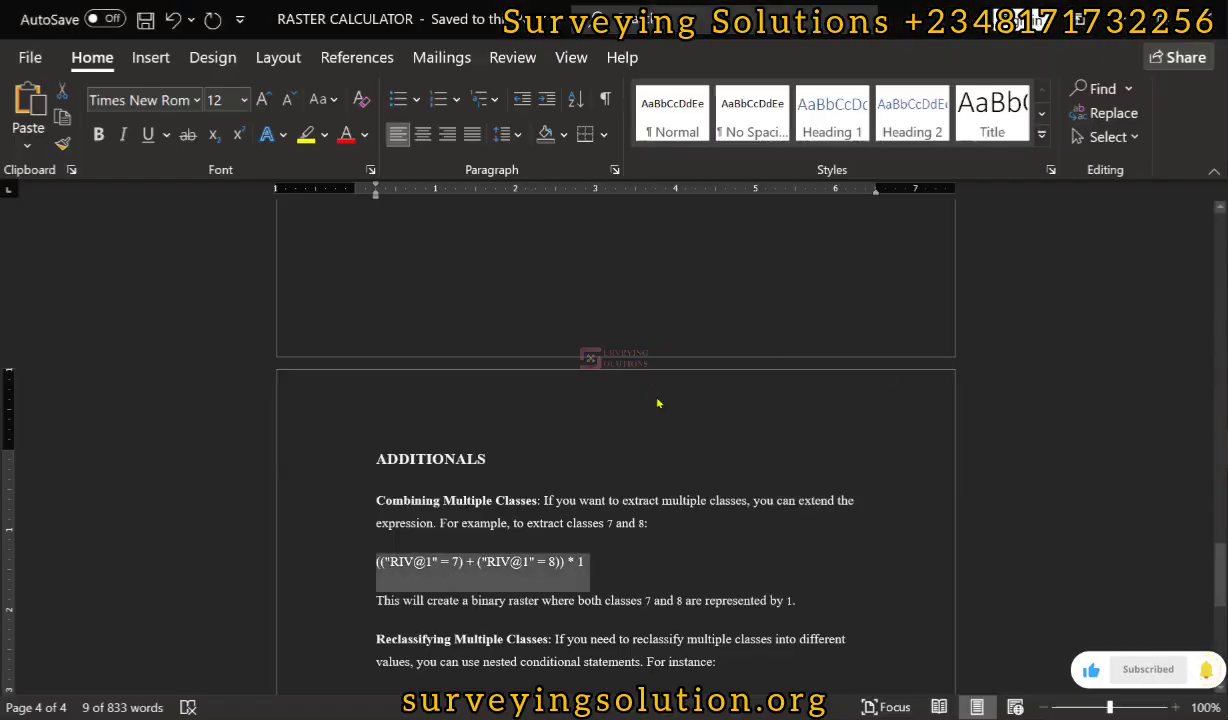
{"action": "scroll", "coordinate": [658, 403], "scroll_direction": "down", "scroll_amount": 8}
{"action": "scroll", "coordinate": [666, 416], "scroll_direction": "up", "scroll_amount": 4}
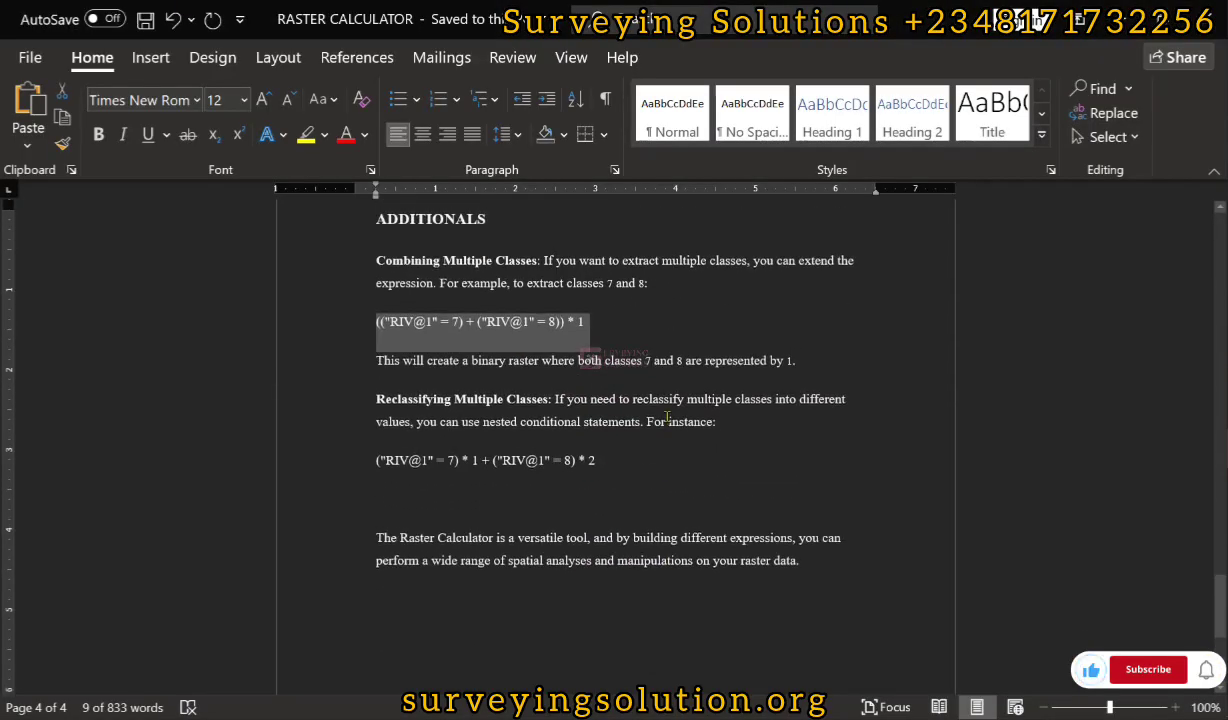
{"action": "scroll", "coordinate": [667, 416], "scroll_direction": "up", "scroll_amount": 10}
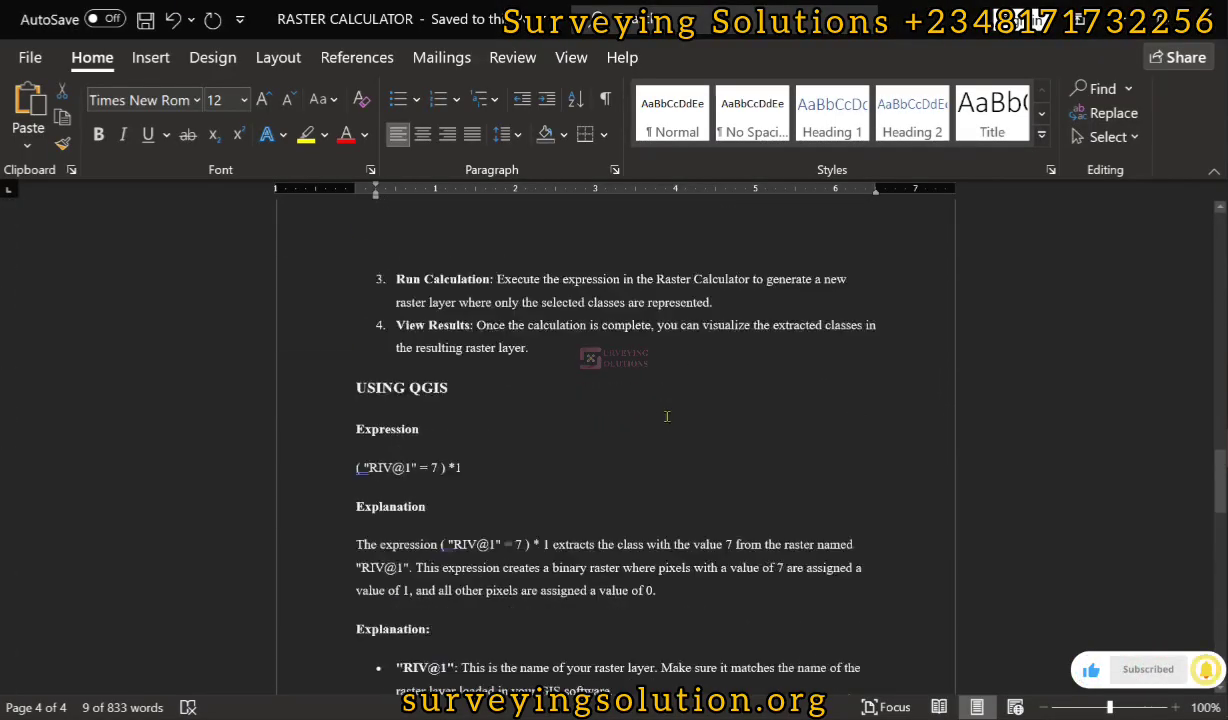
{"action": "scroll", "coordinate": [667, 416], "scroll_direction": "up", "scroll_amount": 10}
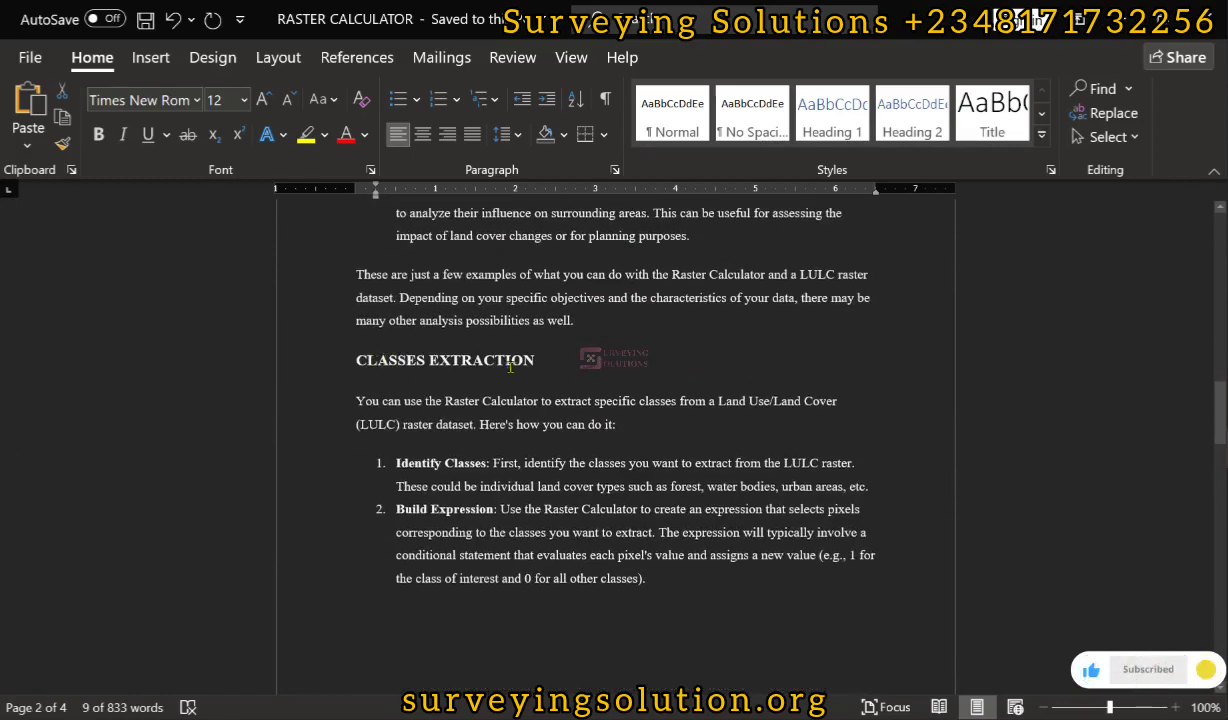
{"action": "scroll", "coordinate": [514, 367], "scroll_direction": "up", "scroll_amount": 10}
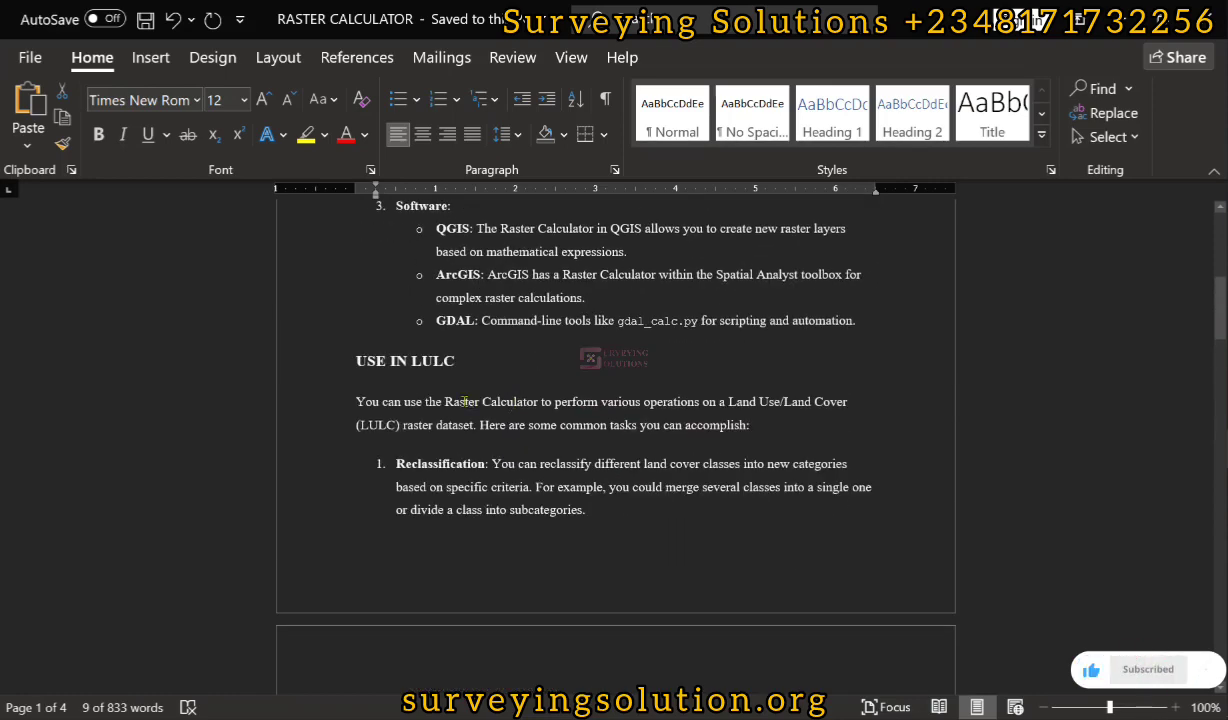
{"action": "scroll", "coordinate": [464, 401], "scroll_direction": "up", "scroll_amount": 5}
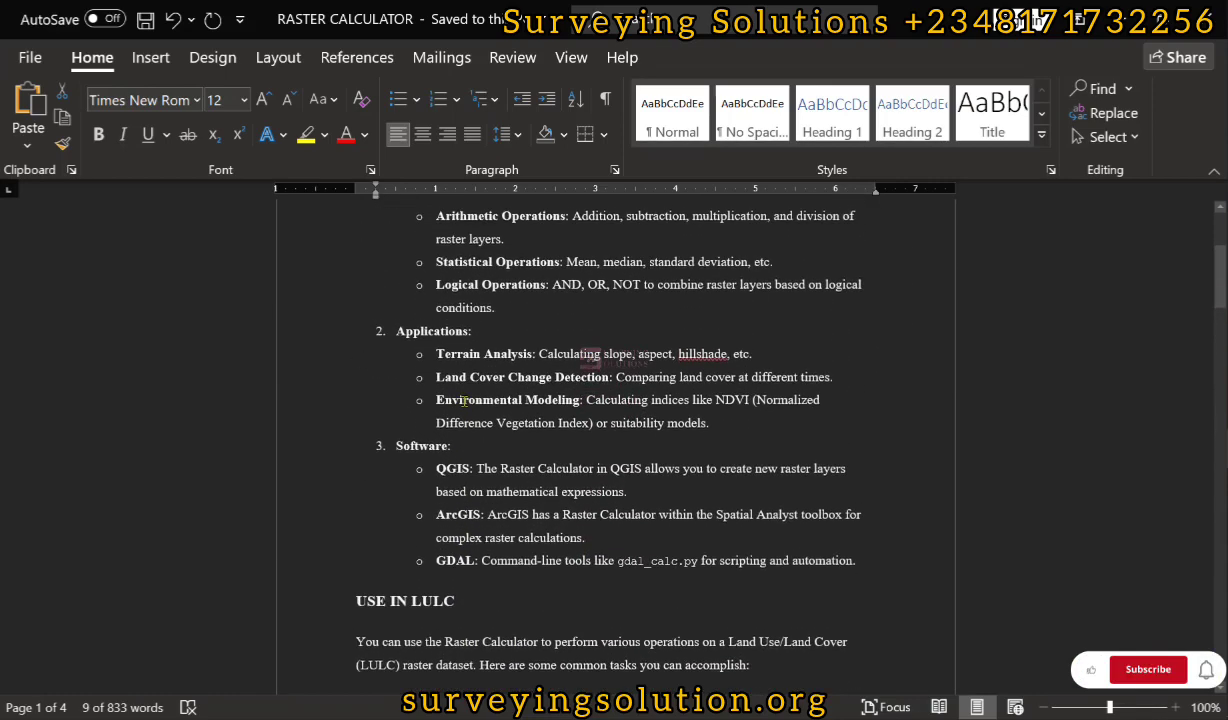
{"action": "scroll", "coordinate": [464, 401], "scroll_direction": "up", "scroll_amount": 3}
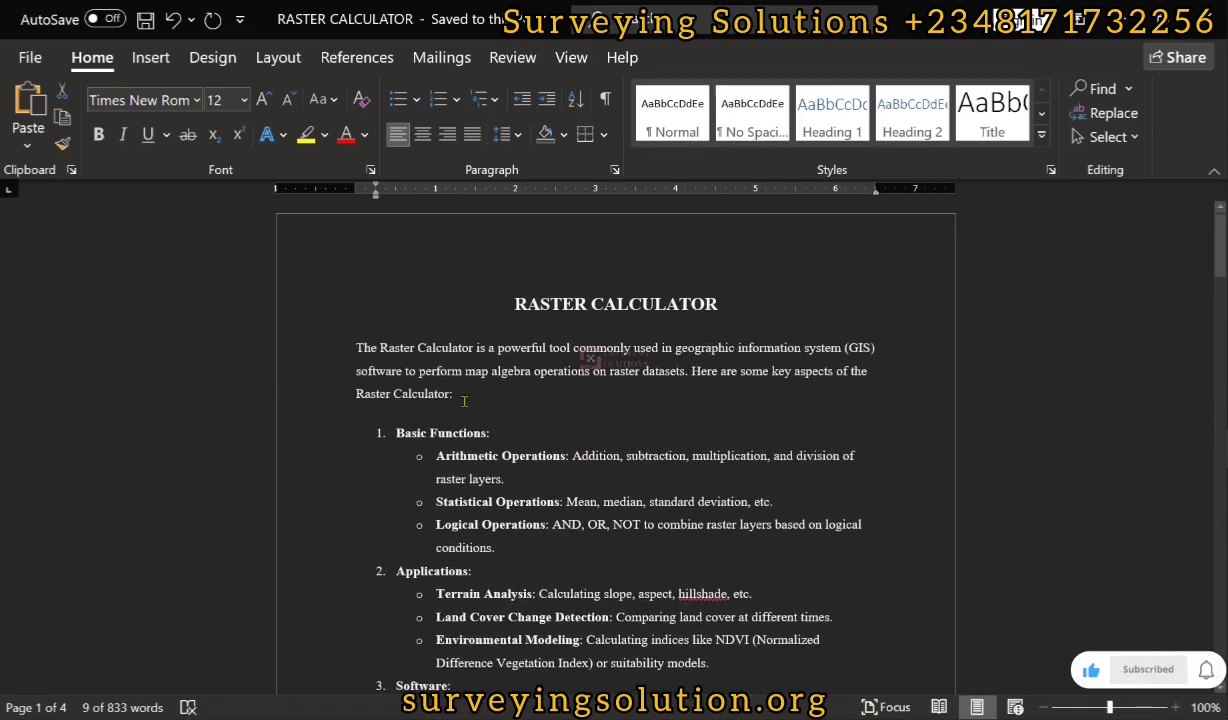
{"action": "scroll", "coordinate": [464, 401], "scroll_direction": "down", "scroll_amount": 3}
{"action": "scroll", "coordinate": [464, 401], "scroll_direction": "down", "scroll_amount": 5}
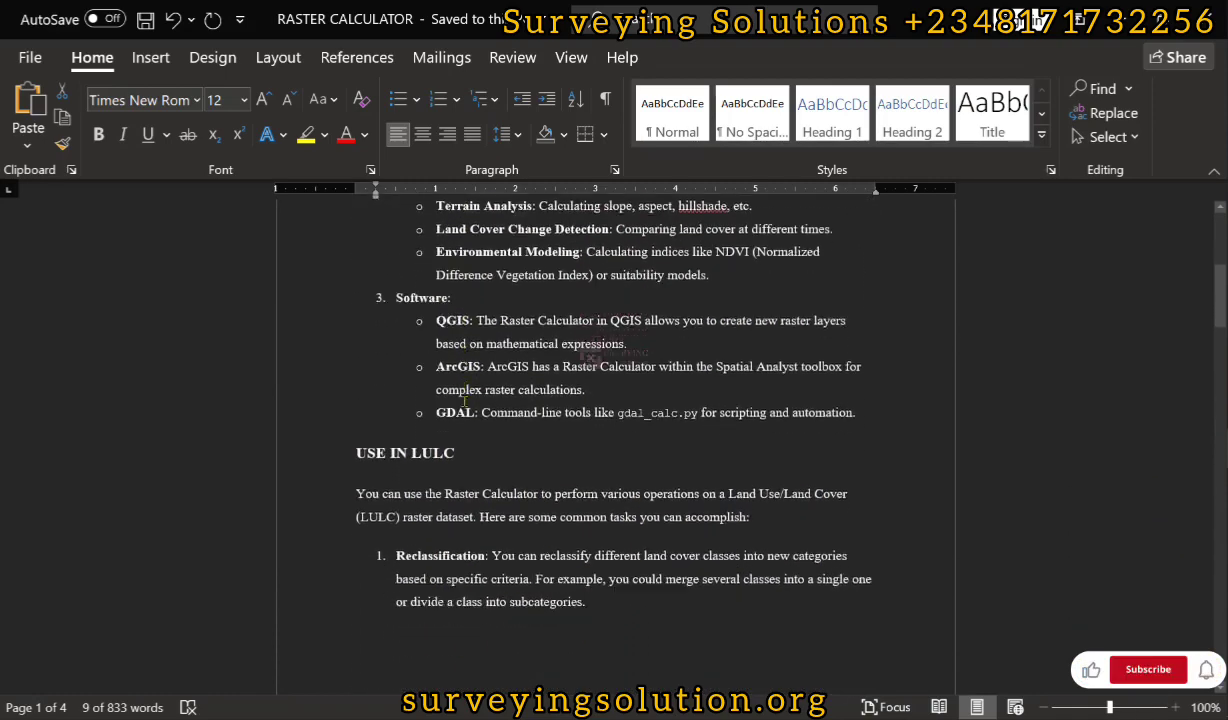
{"action": "scroll", "coordinate": [464, 401], "scroll_direction": "up", "scroll_amount": 2}
{"action": "scroll", "coordinate": [464, 401], "scroll_direction": "down", "scroll_amount": 1}
{"action": "scroll", "coordinate": [464, 401], "scroll_direction": "down", "scroll_amount": 20}
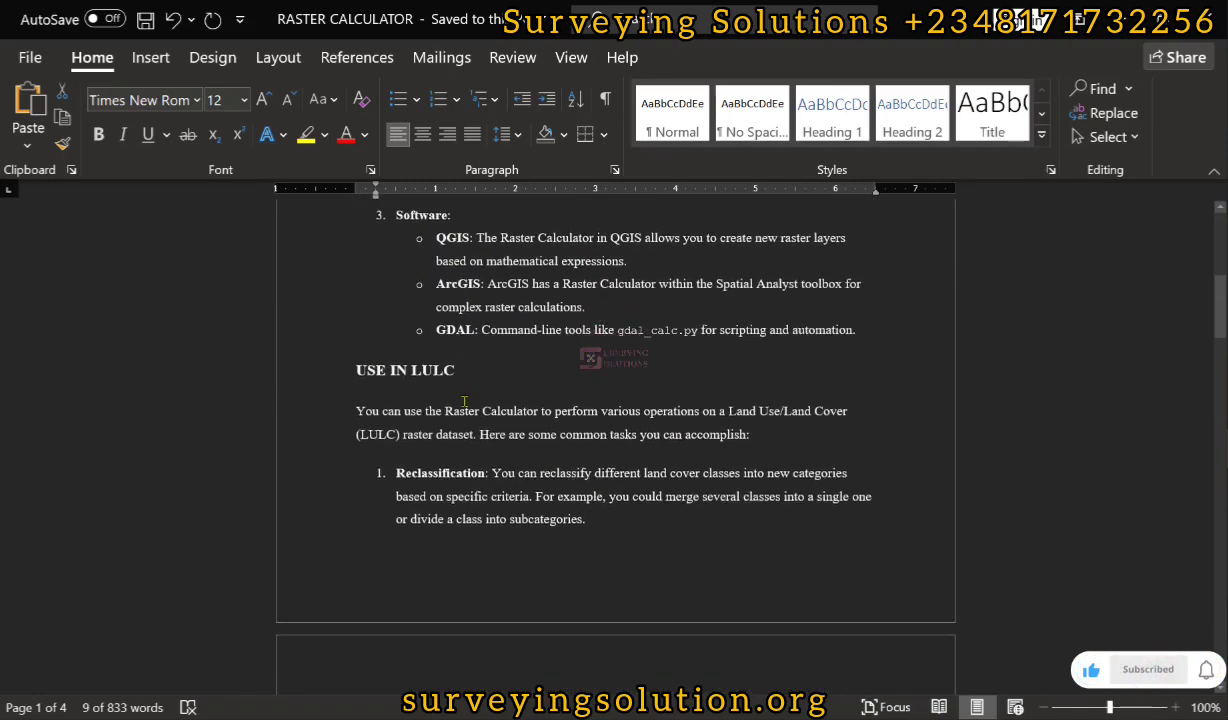
{"action": "scroll", "coordinate": [464, 401], "scroll_direction": "down", "scroll_amount": 15}
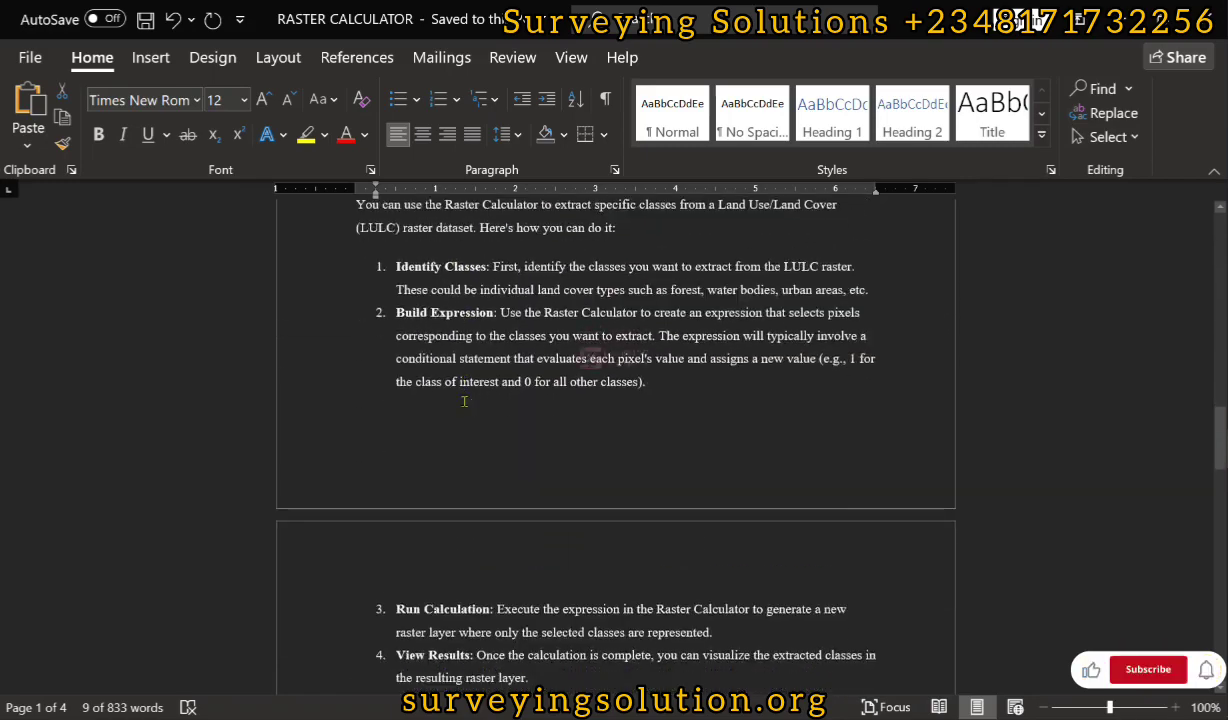
{"action": "scroll", "coordinate": [464, 401], "scroll_direction": "up", "scroll_amount": 2}
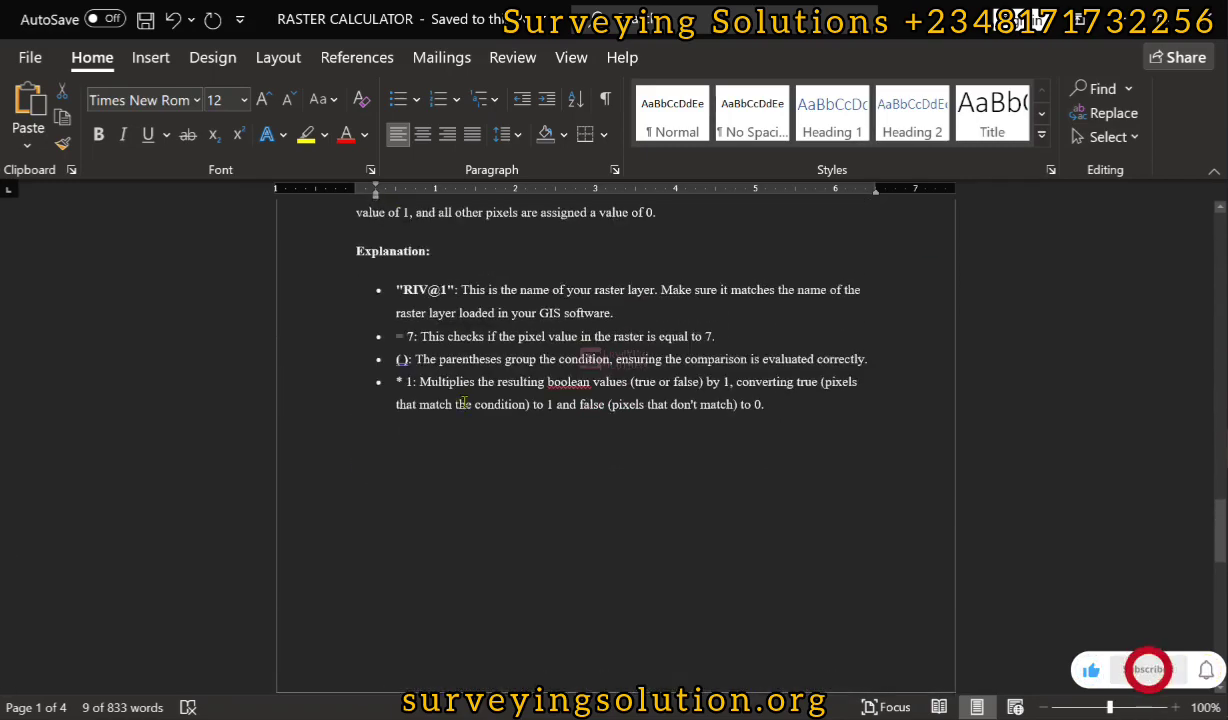
{"action": "scroll", "coordinate": [464, 401], "scroll_direction": "down", "scroll_amount": 6}
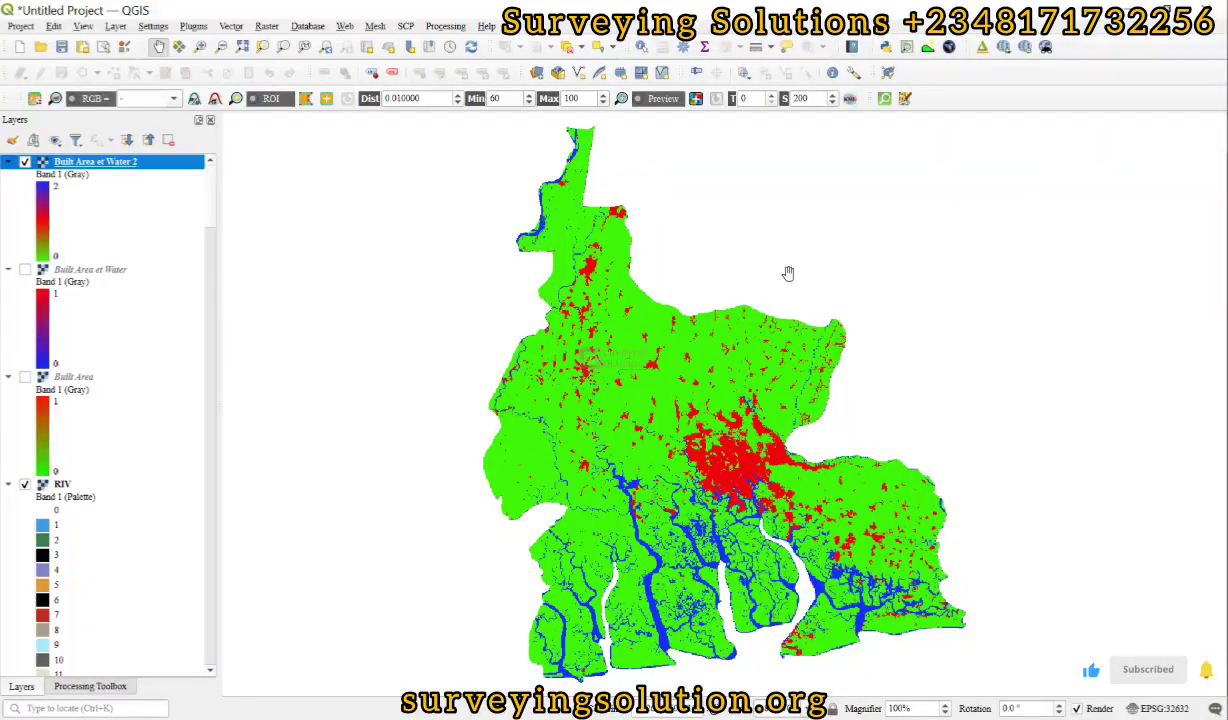